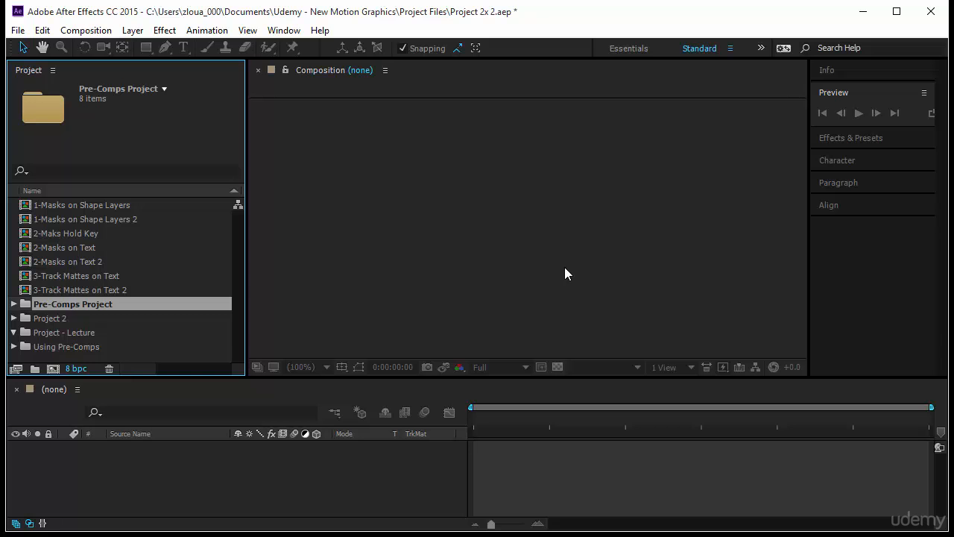
click(111, 333)
click(33, 304)
click(14, 305)
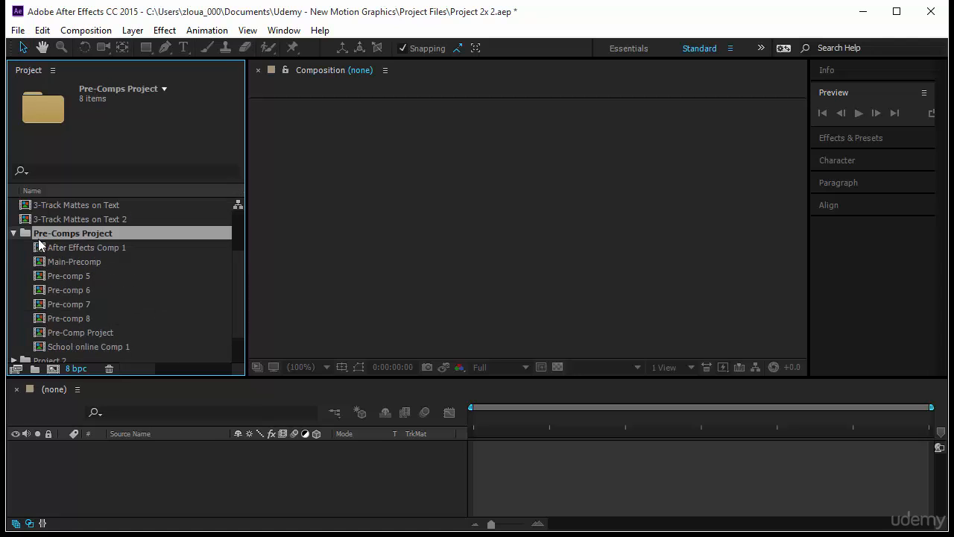
click(14, 234)
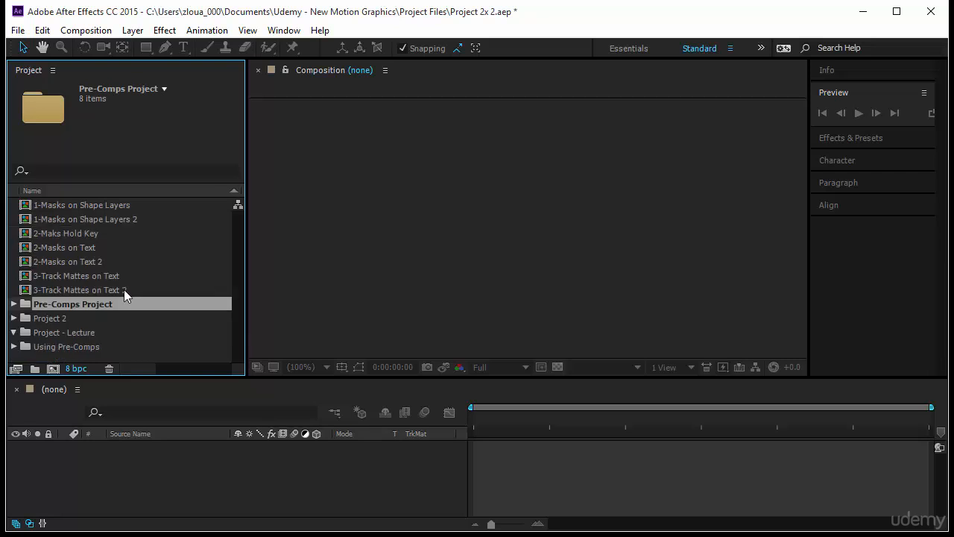
- Create a composition named "Pre-Com-Project Lesson" inside the Project - Lecture folder
click(101, 335)
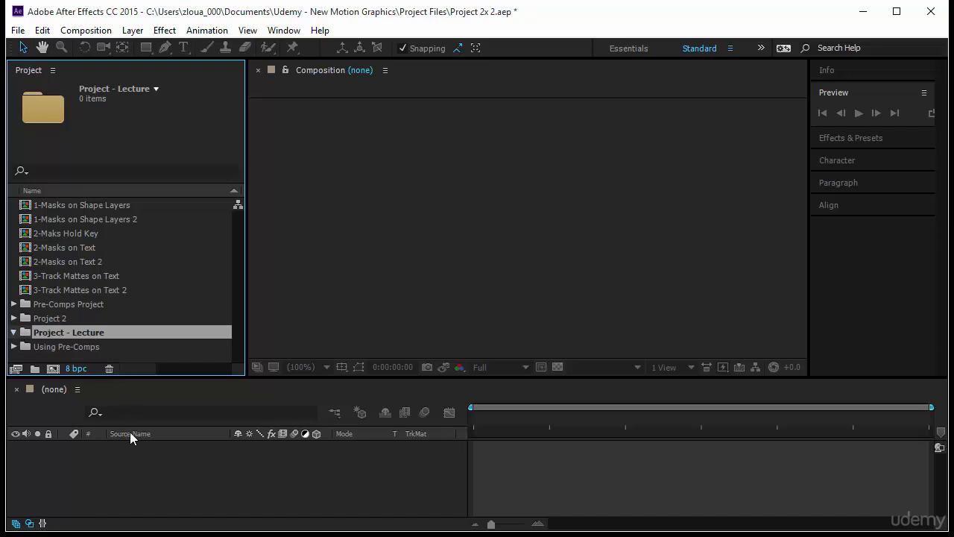
click(53, 368)
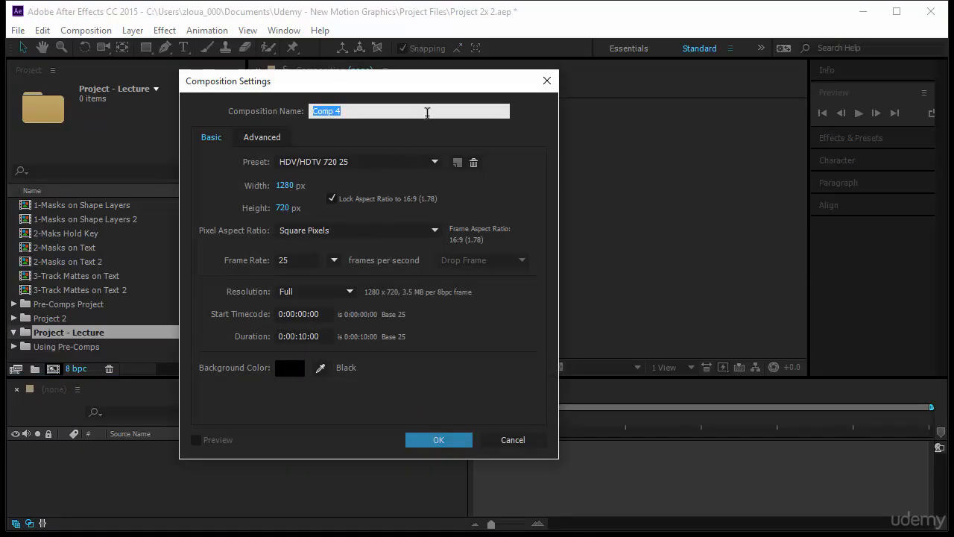
text(P)
text(re-Com-Project Lesson)
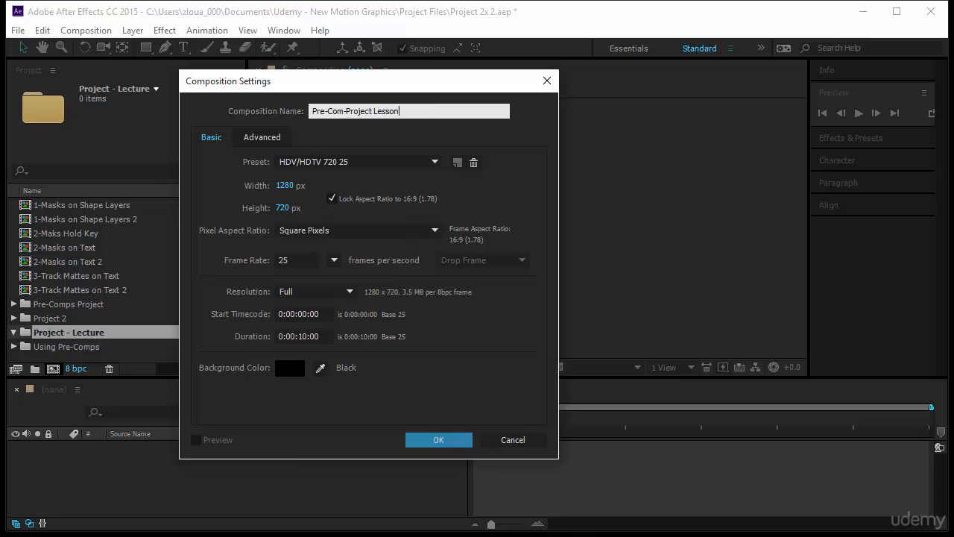
key(Return)
- Set the composition view to Fit up to 100% and turn off the transparency grid
click(317, 366)
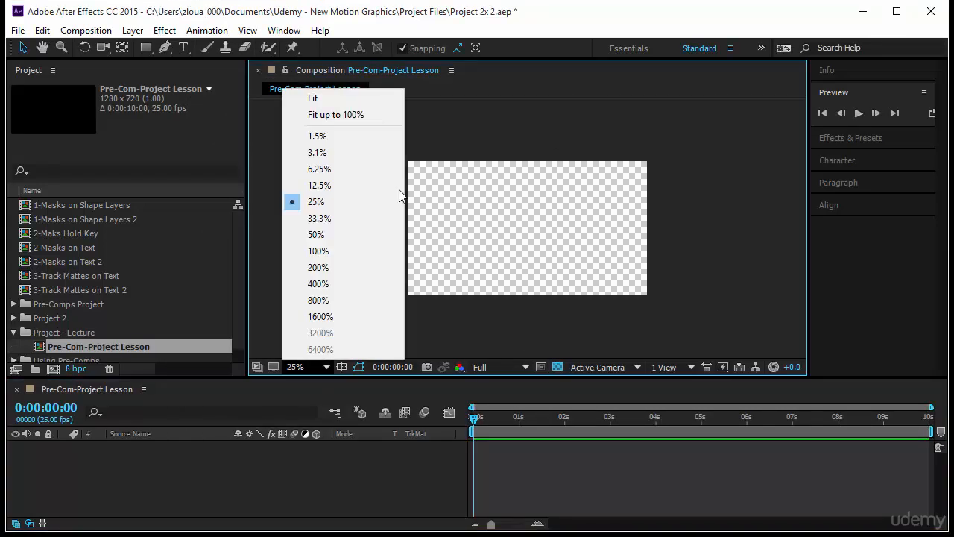
click(390, 116)
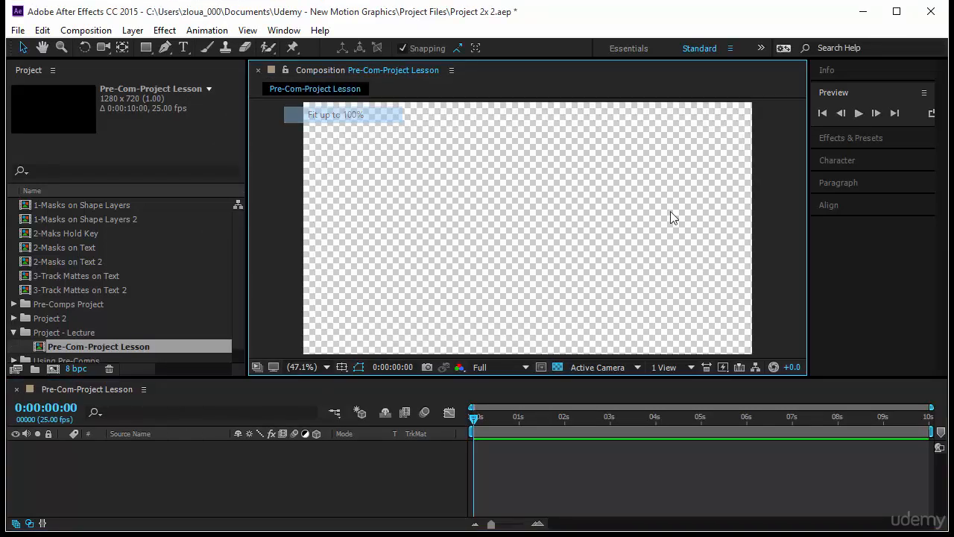
click(558, 367)
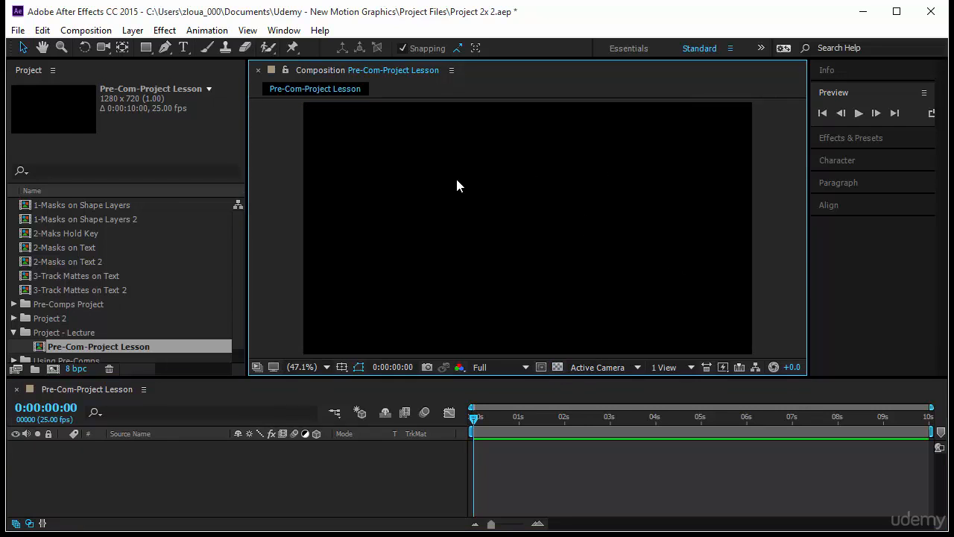
- Add a text layer reading "motion" to the composition
key(ctrl+t)
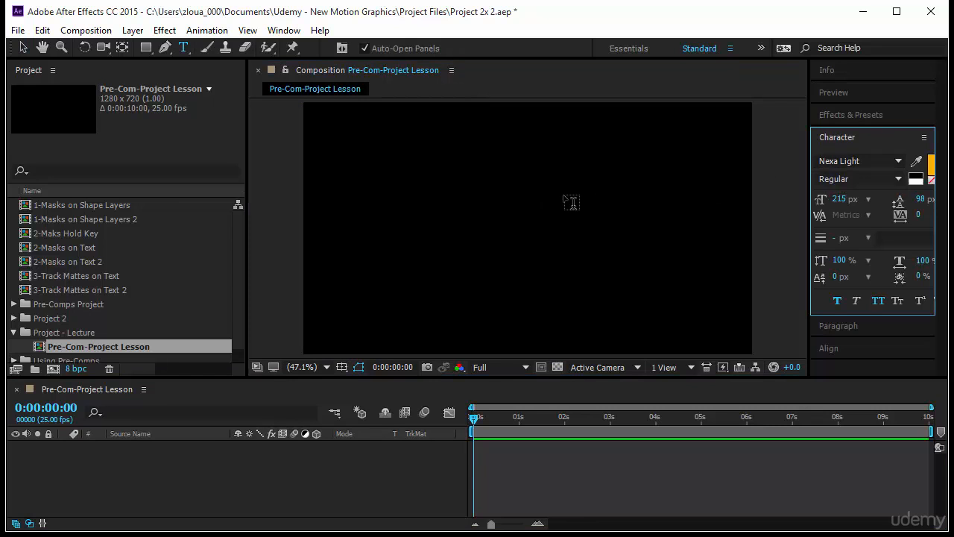
click(462, 198)
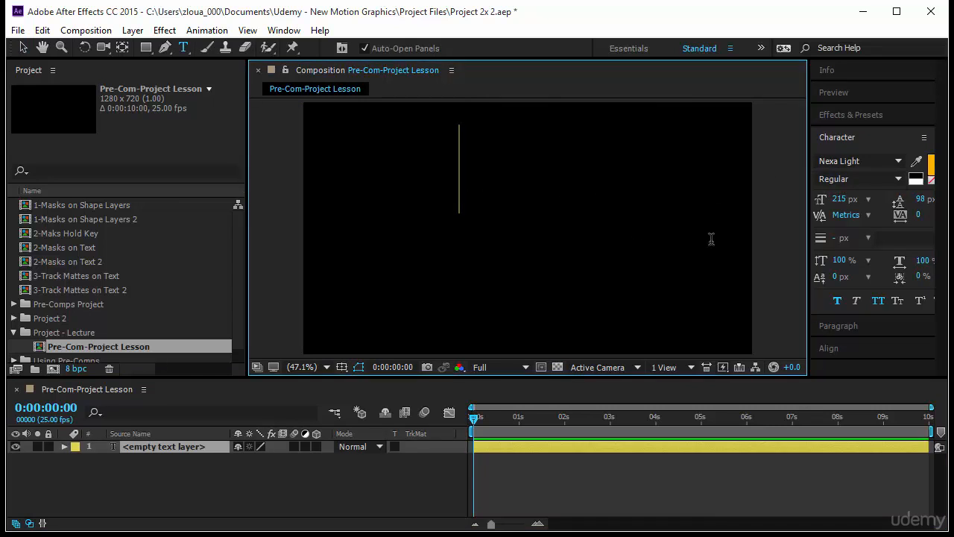
text(motion)
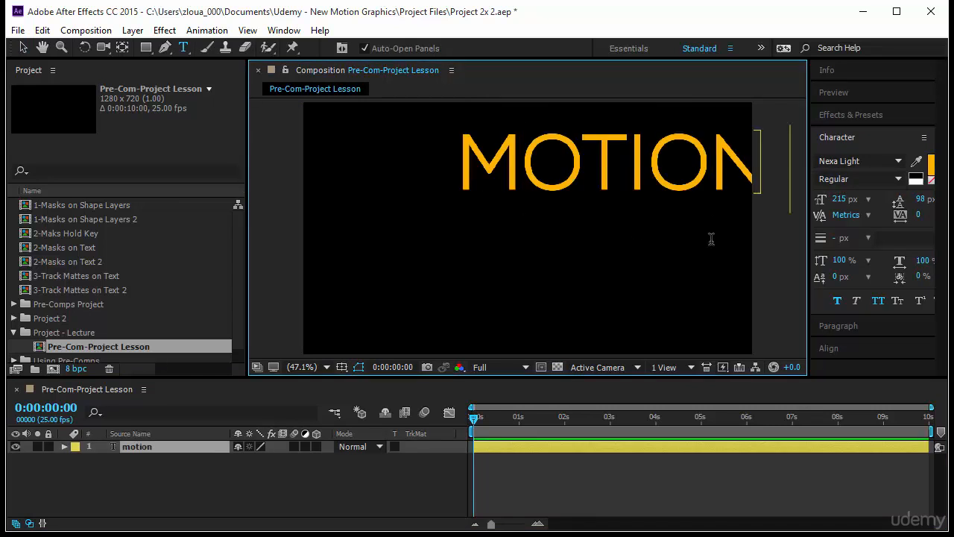
click(24, 47)
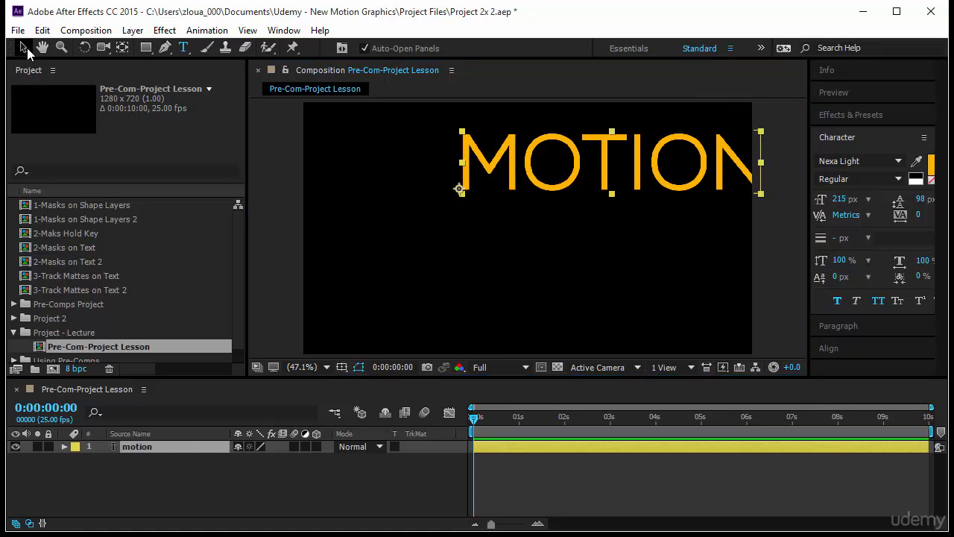
- Turn off All Caps and Faux Bold for the motion text, move it toward the centre and set its font size to 137 px
click(877, 301)
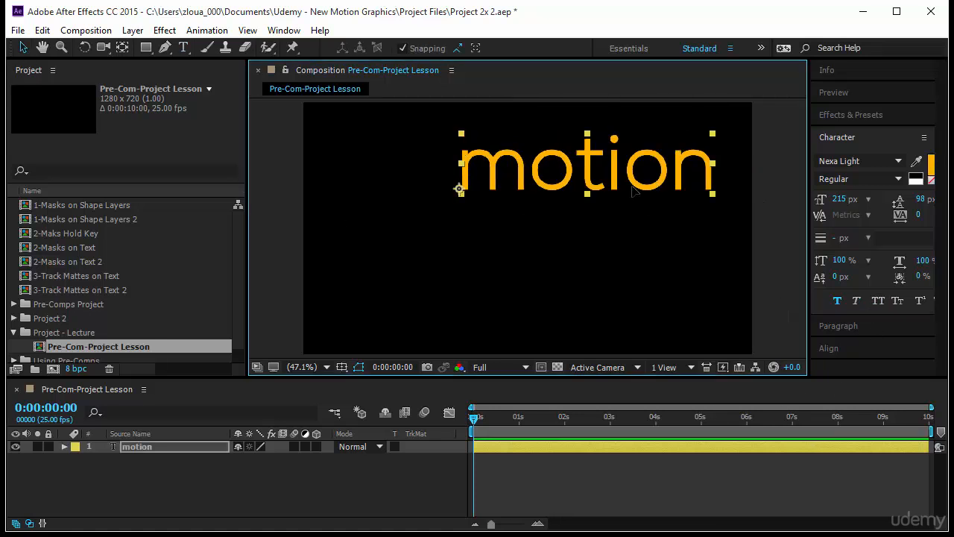
drag(679, 204, 630, 237)
click(837, 301)
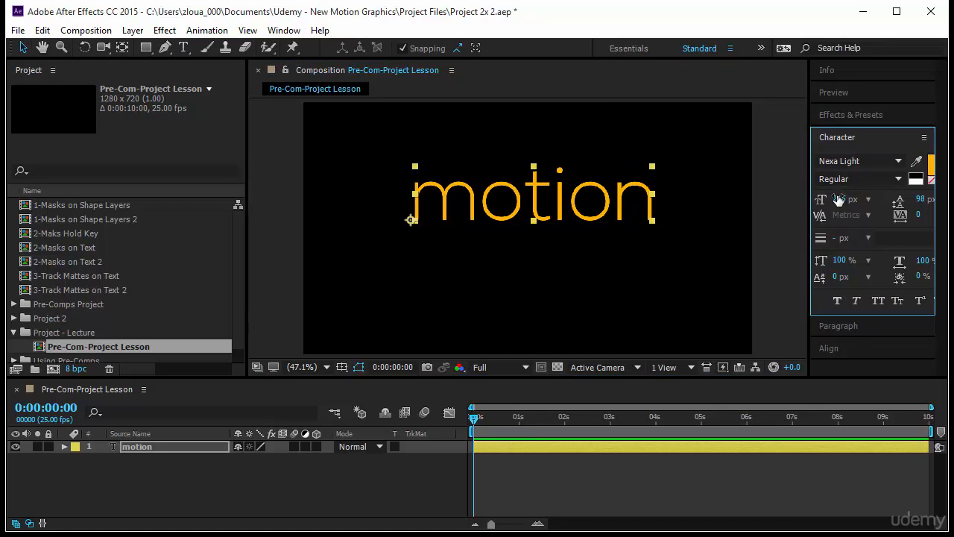
drag(841, 199, 783, 207)
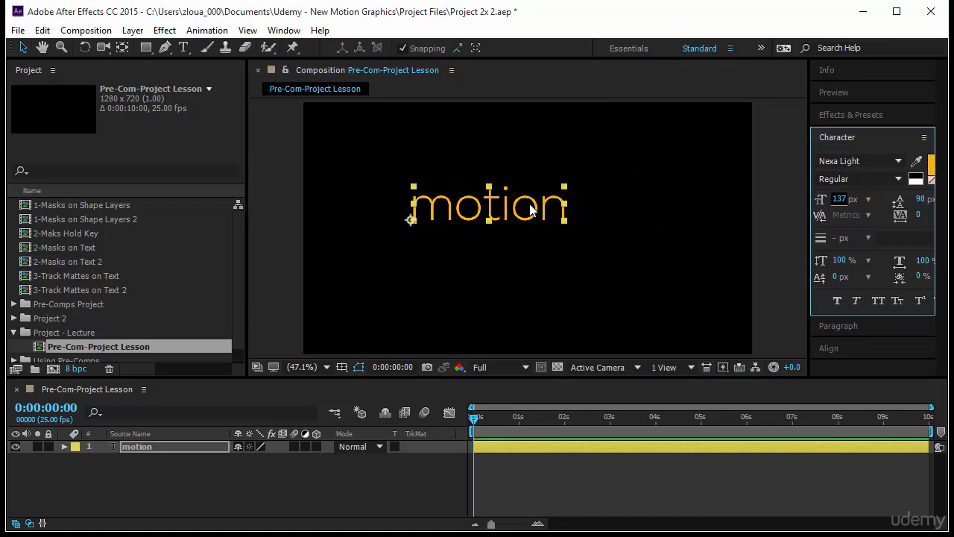
- Duplicate the motion text layer, place the copy directly beneath the original and change its wording to "grphics"
drag(530, 205, 565, 253)
key(ctrl+d)
double_click(564, 252)
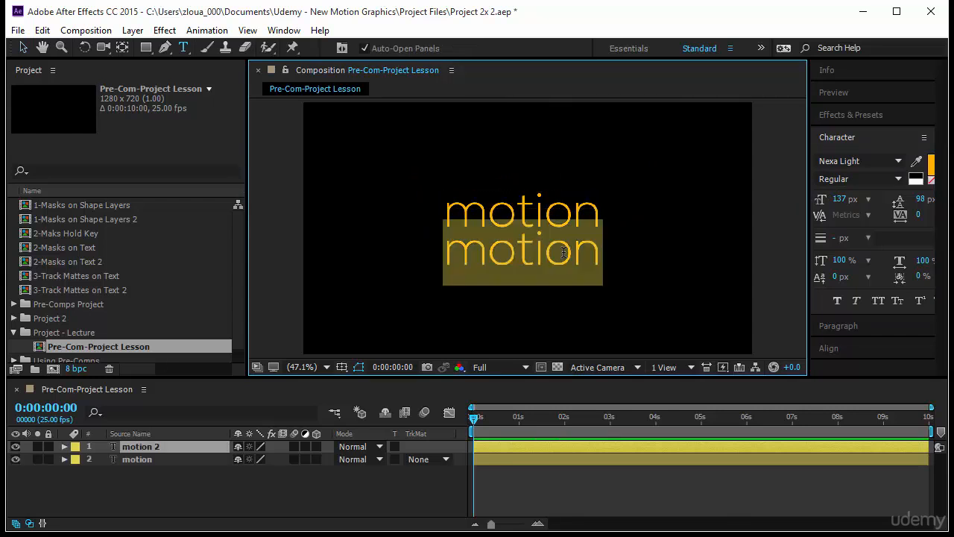
text(grphics)
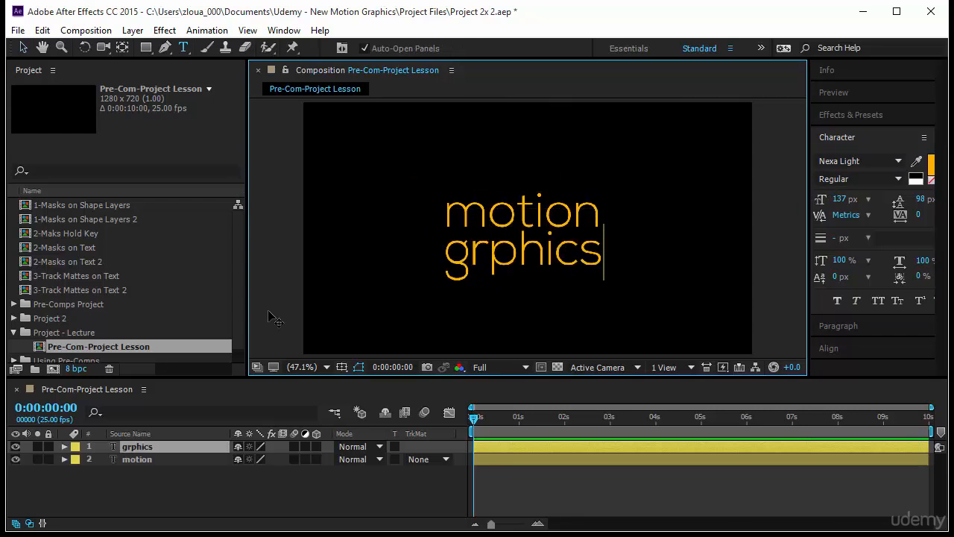
click(23, 47)
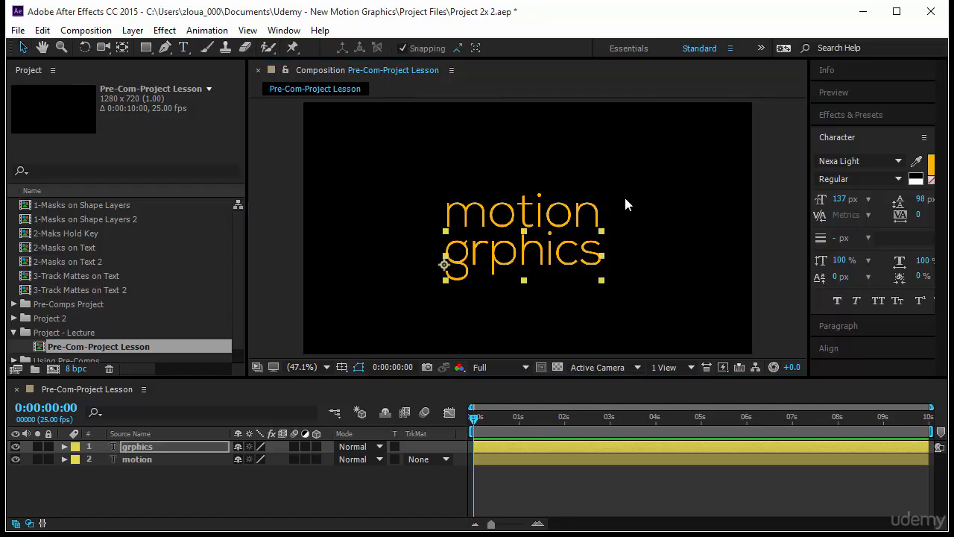
- Set the font size of the motion text to 139 px to match the width of the line below
click(568, 211)
click(839, 199)
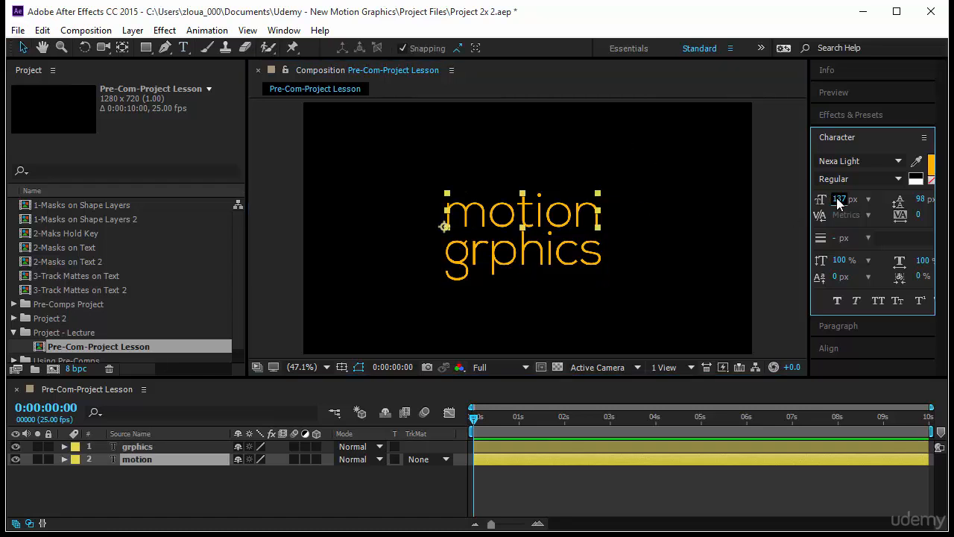
key(Up)
key(Up)
key(Up)
key(Up)
key(Up)
key(Up)
key(Down)
key(Down)
key(Down)
key(Down)
key(Down)
key(Down)
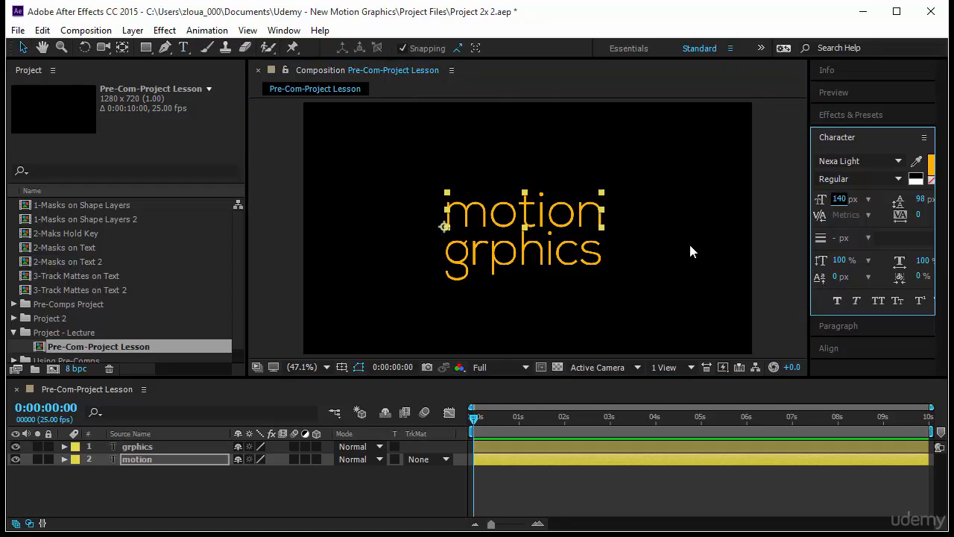
click(689, 246)
click(573, 260)
click(636, 213)
click(539, 221)
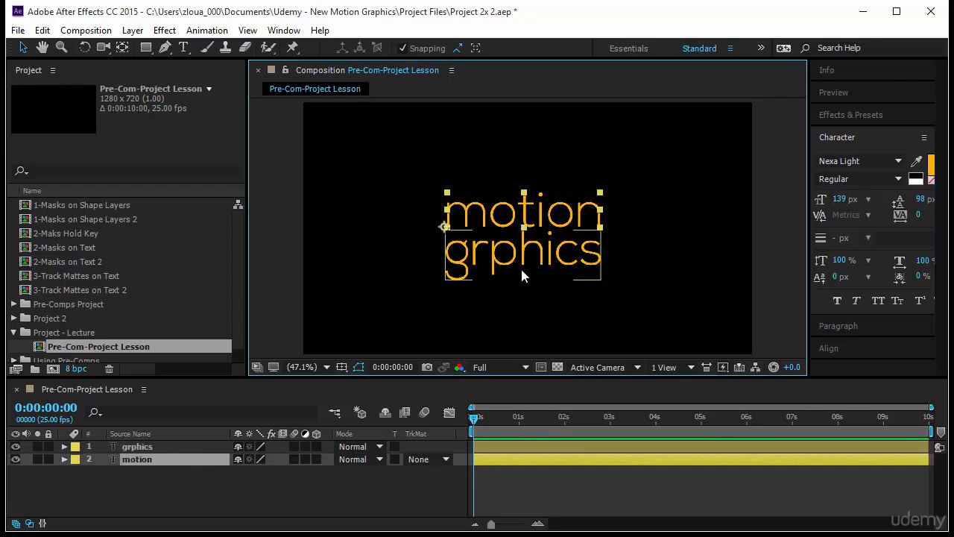
shift+click(525, 266)
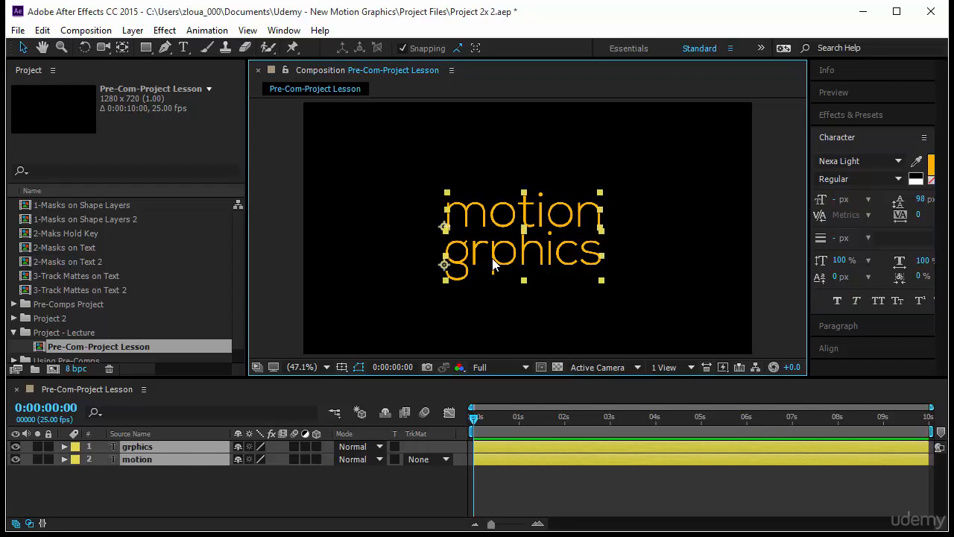
- Correct the spelling of the lower text line to "graphics"
click(488, 258)
double_click(493, 259)
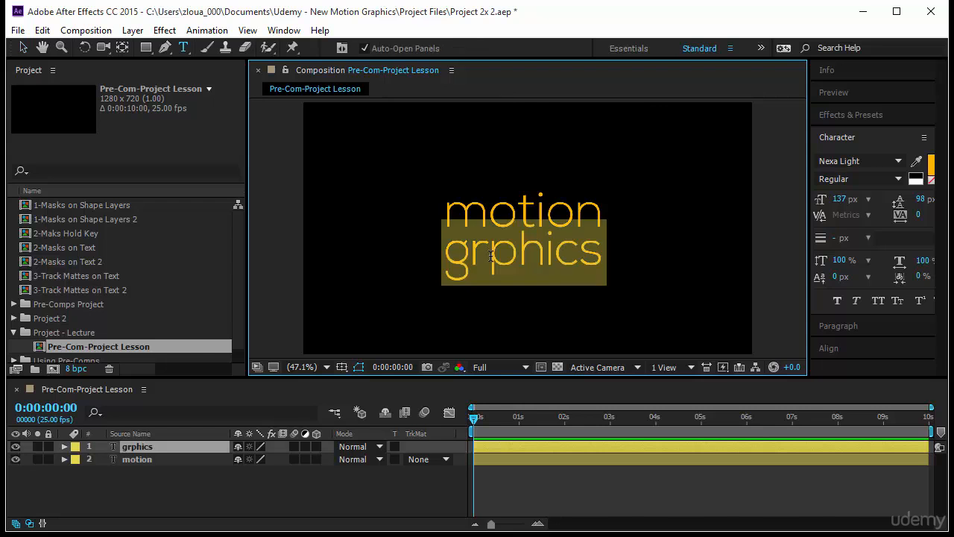
click(494, 259)
text(a)
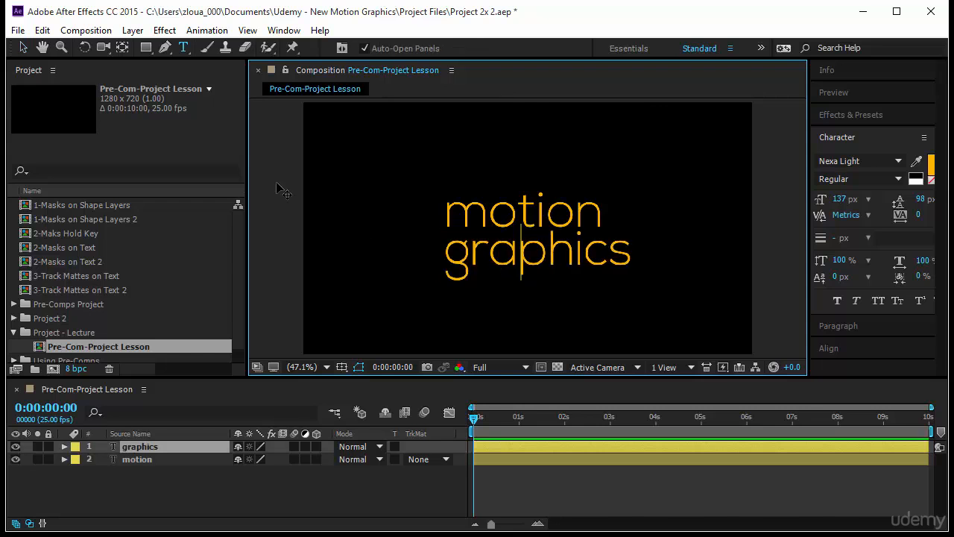
click(24, 47)
- Enlarge the motion text to 164 px so its width matches the graphics line
click(580, 225)
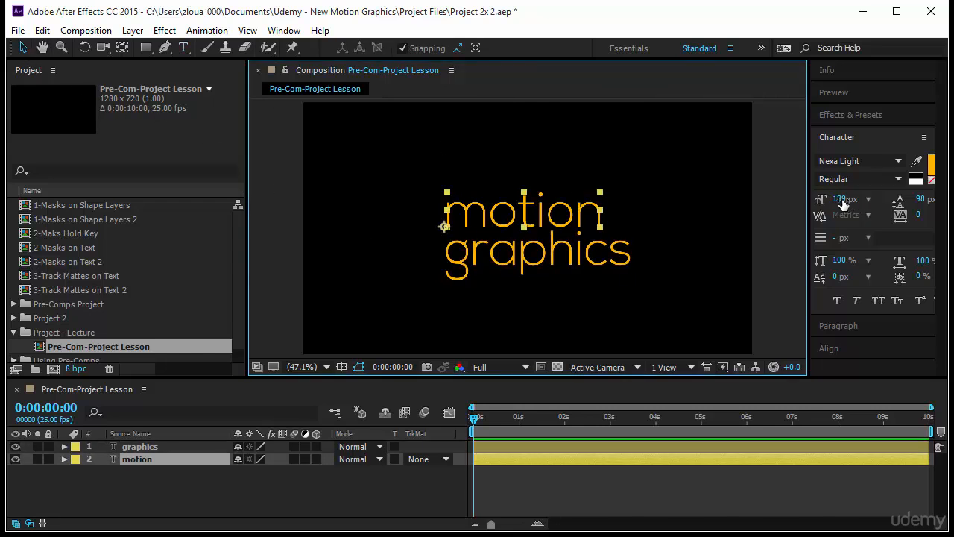
drag(841, 200, 868, 202)
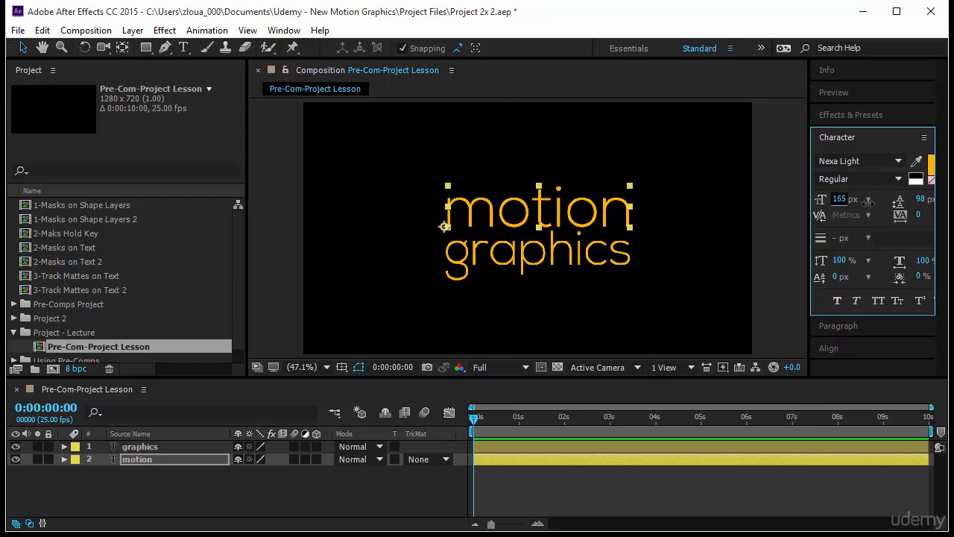
click(736, 254)
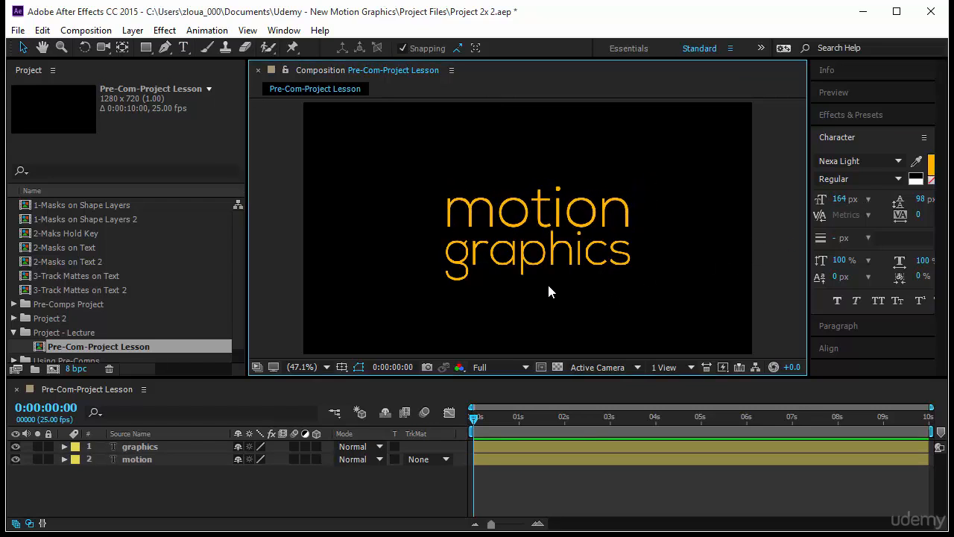
- Pre-compose the graphics and motion text layers into a new composition named "Pre-comp Motion"
click(158, 457)
shift+click(157, 445)
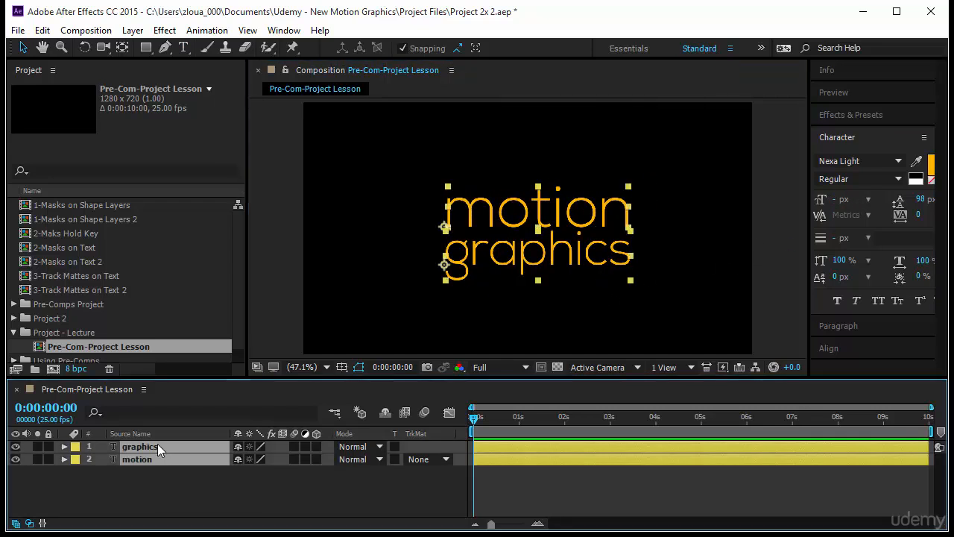
right_click(157, 445)
click(186, 463)
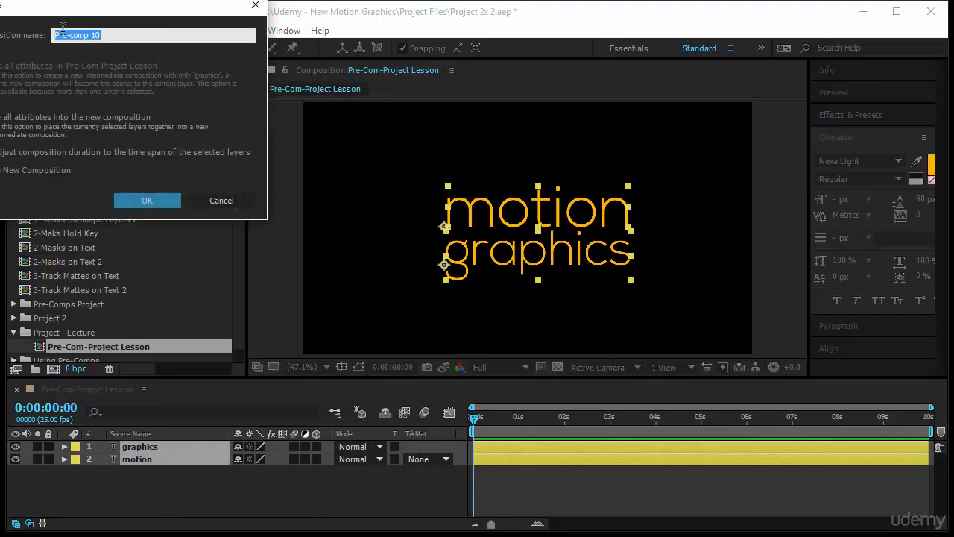
drag(91, 34, 112, 34)
text(Motion)
key(Return)
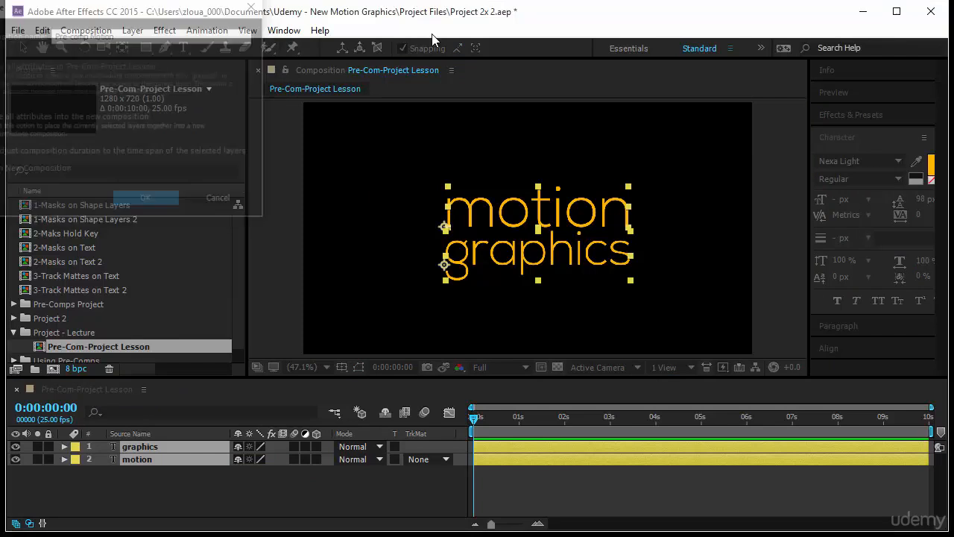
scroll(128, 313, down, 1)
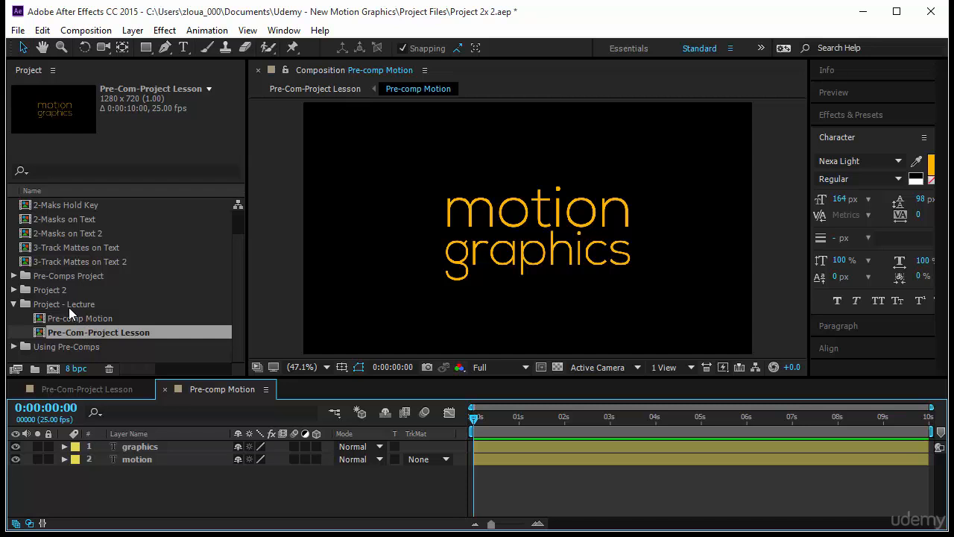
click(67, 305)
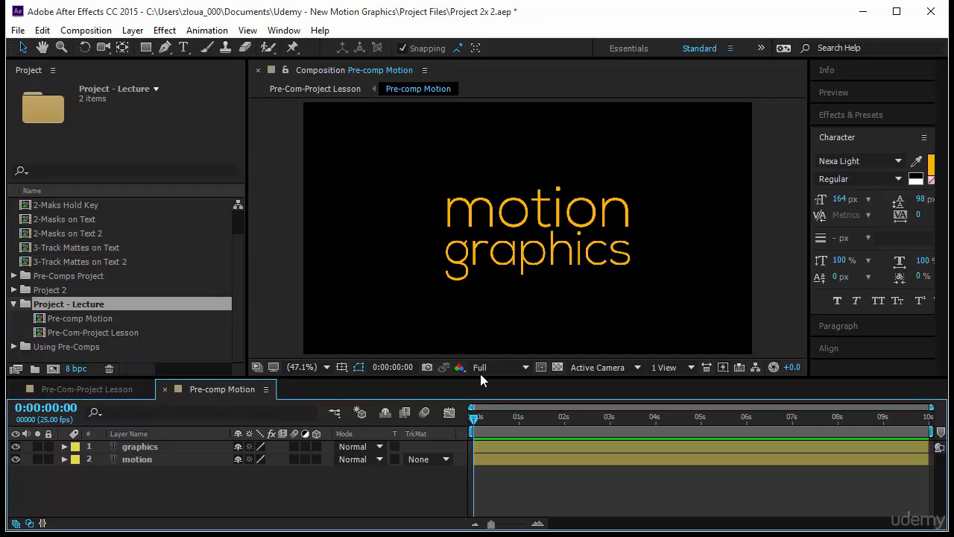
- Draw a region of interest closely around the two text lines in Pre-comp Motion and crop the composition to it
click(542, 365)
drag(441, 180, 635, 294)
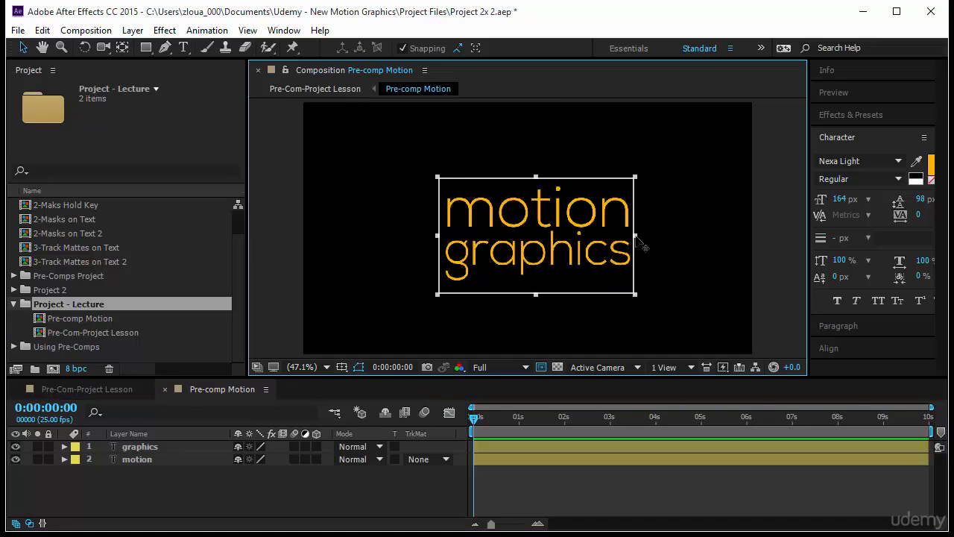
drag(536, 296, 536, 290)
click(86, 31)
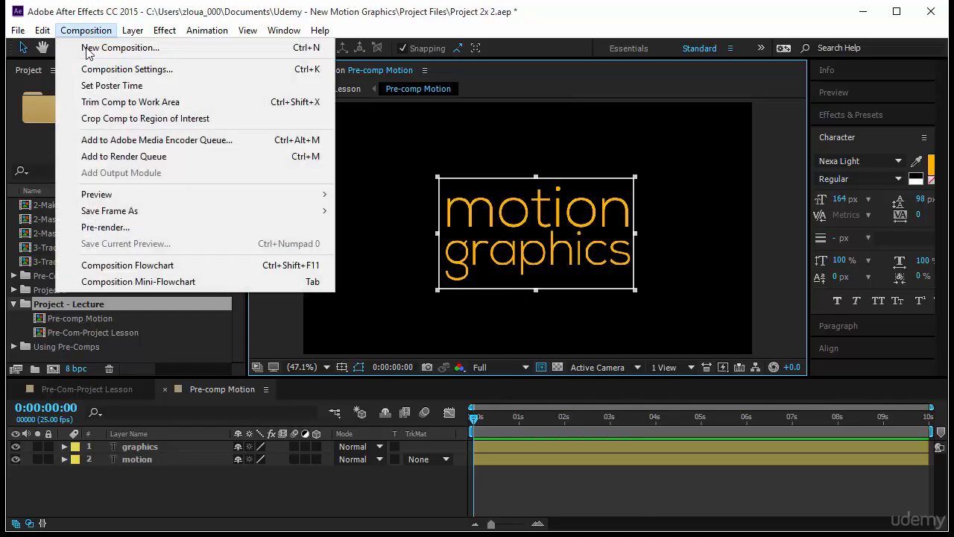
click(112, 119)
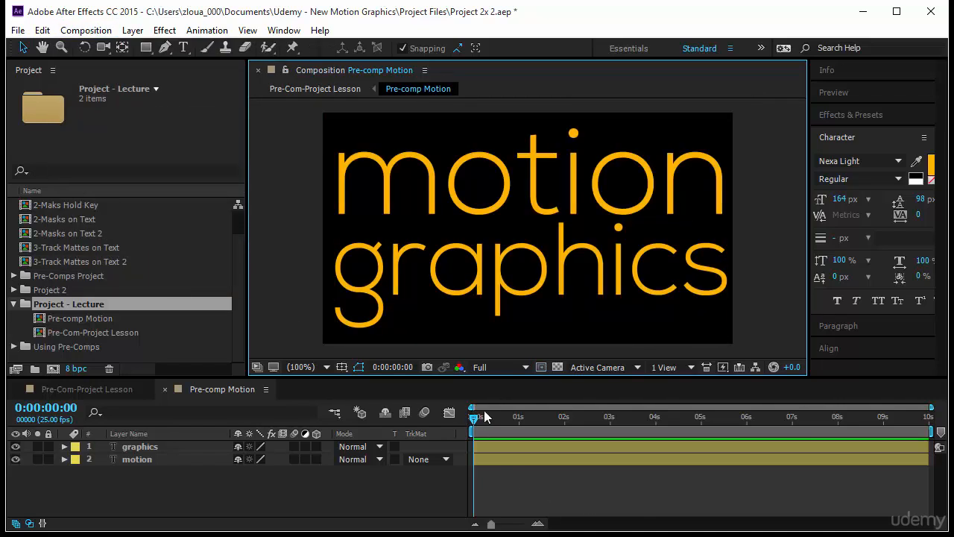
- Set Position keyframes at 0:00:00:11 for both the graphics and motion text layers in Pre-comp Motion
drag(468, 421, 494, 425)
drag(130, 483, 161, 437)
key(p)
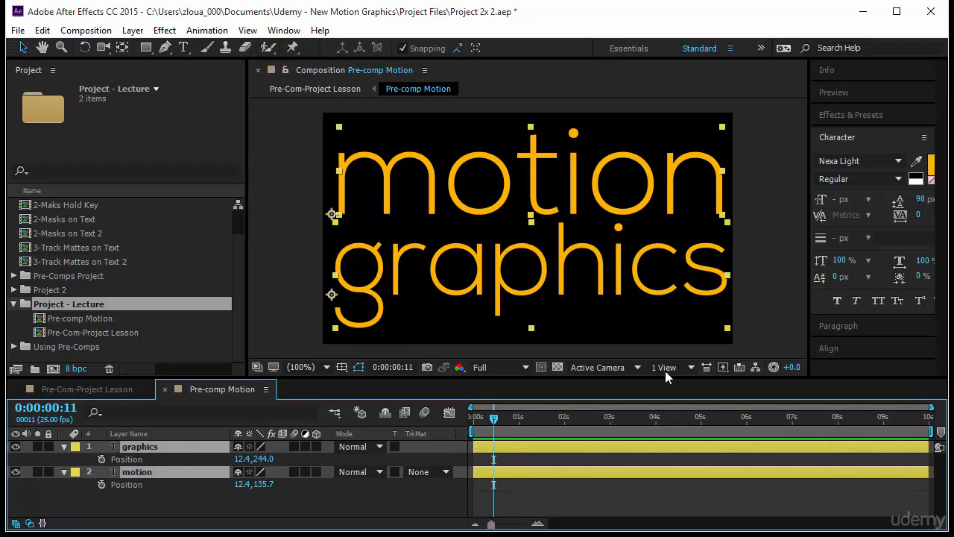
click(589, 490)
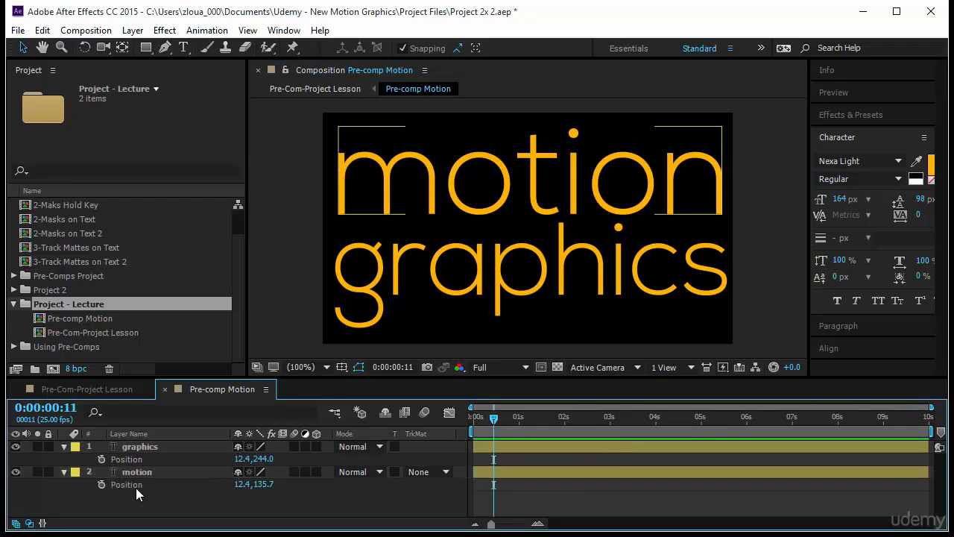
drag(135, 492, 174, 460)
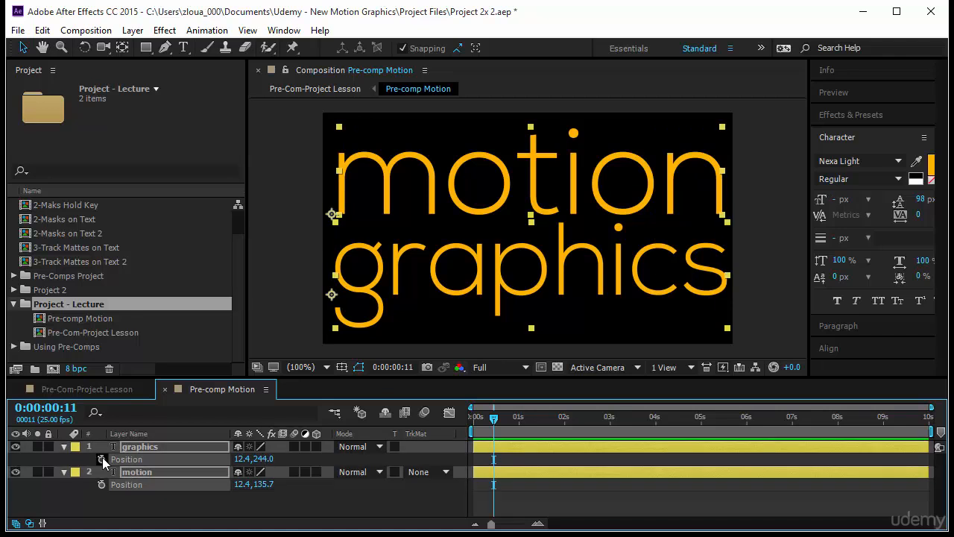
click(101, 459)
- At 0:00:00:00, move the motion text off the frame's left side to about x -531 and graphics off the right to about x 556
drag(494, 424, 429, 427)
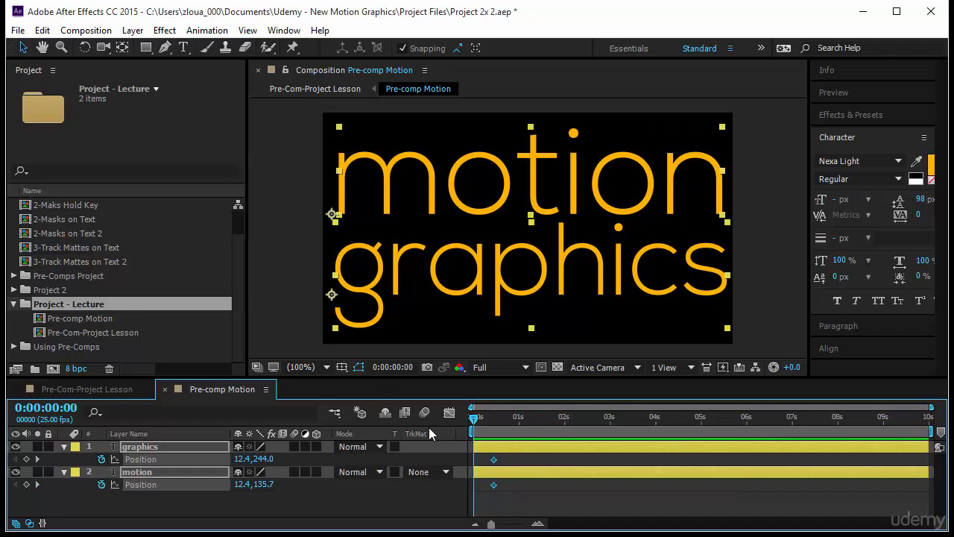
click(526, 510)
click(559, 200)
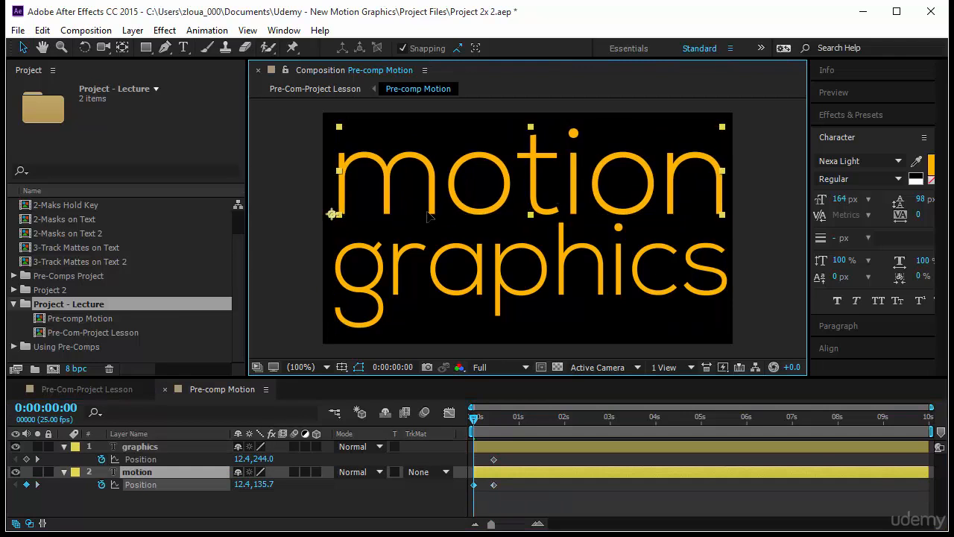
drag(559, 200, 174, 201)
click(343, 287)
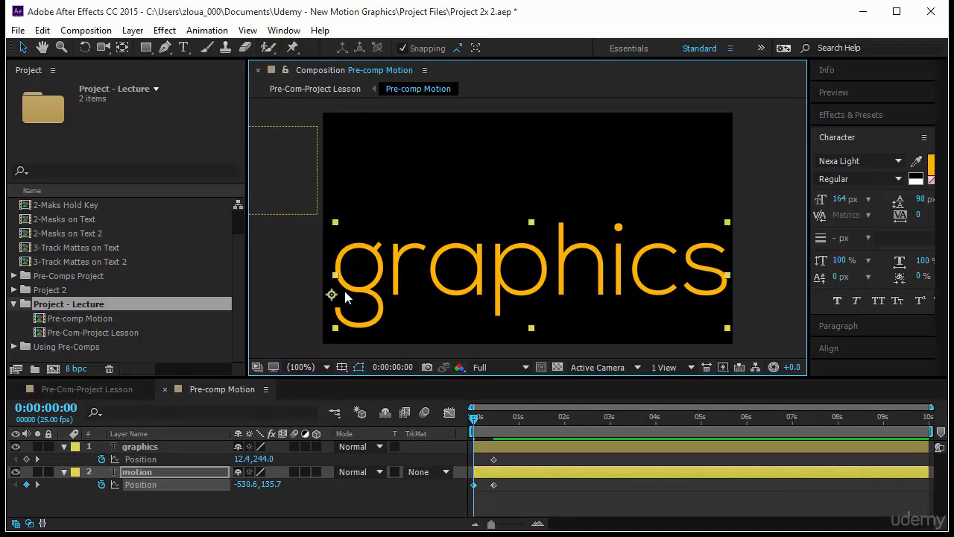
drag(344, 288, 768, 297)
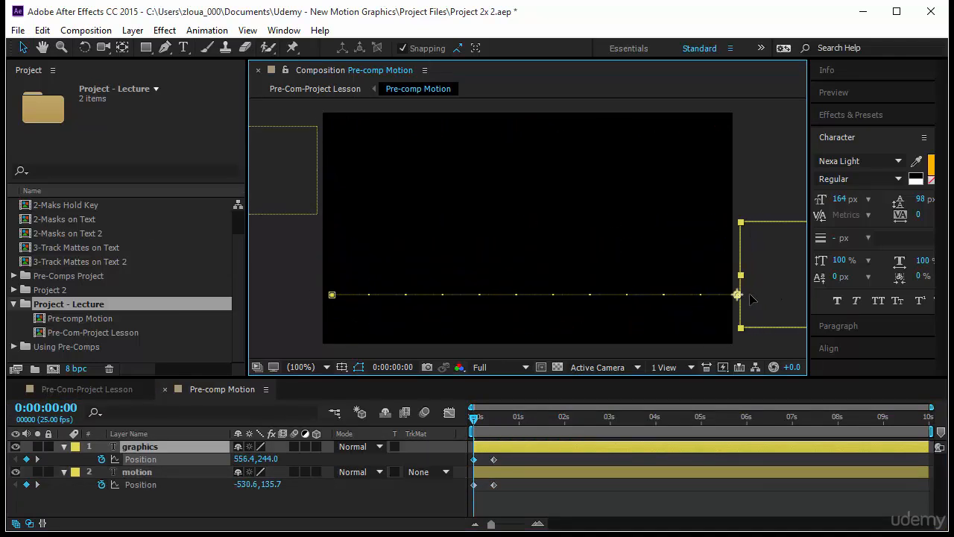
- Enable motion blur for both text layers and the composition, and preview the slide-in animation
drag(294, 447, 293, 473)
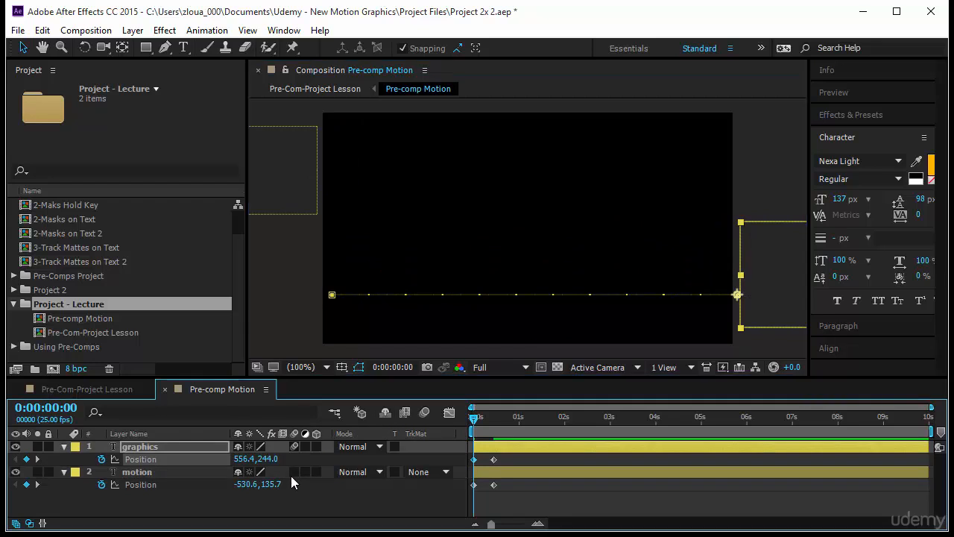
click(426, 414)
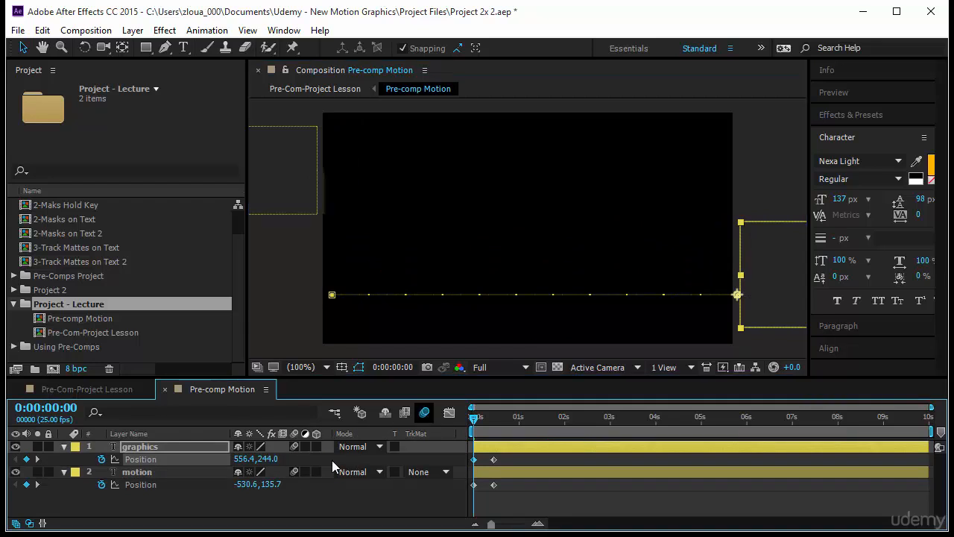
click(836, 93)
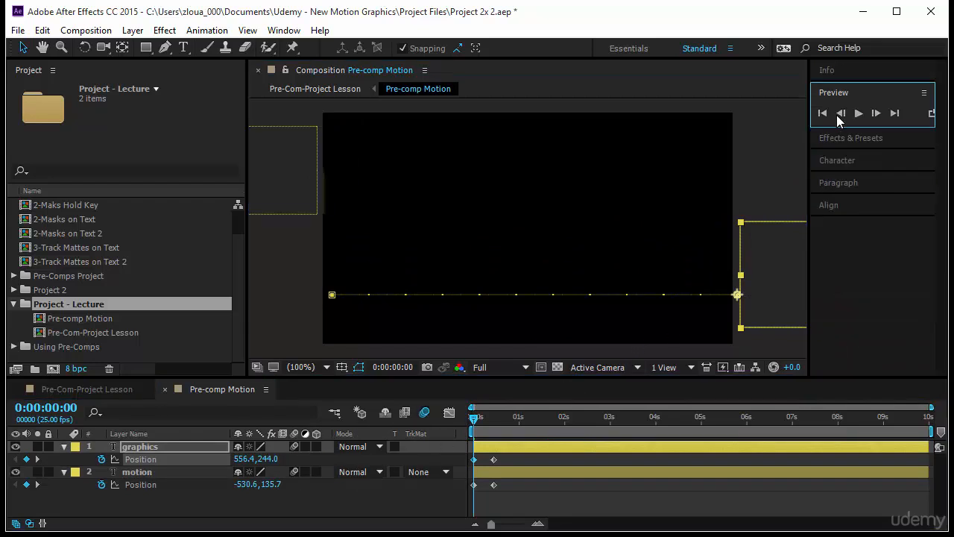
click(858, 114)
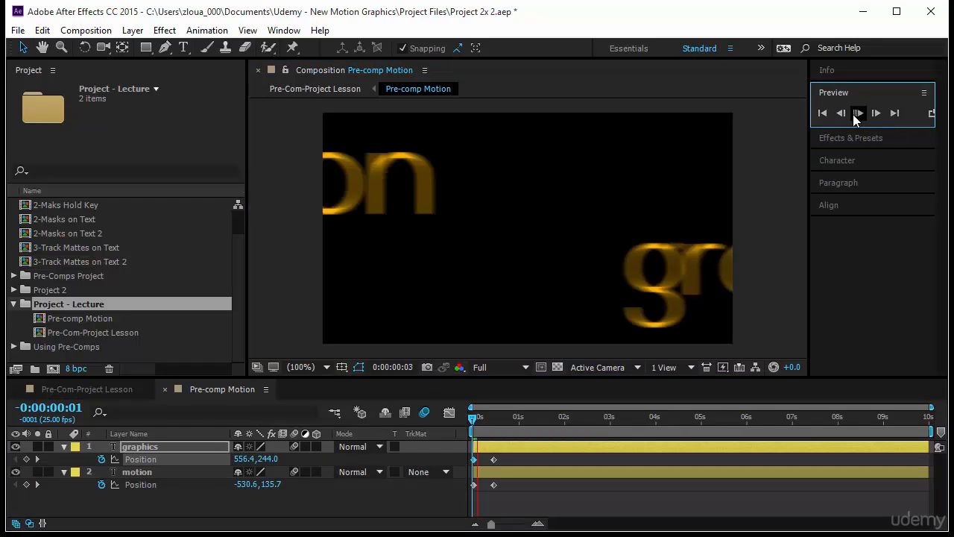
- Open the Pre-Com-Project Lesson composition and preview the nested text animation from the start
click(87, 389)
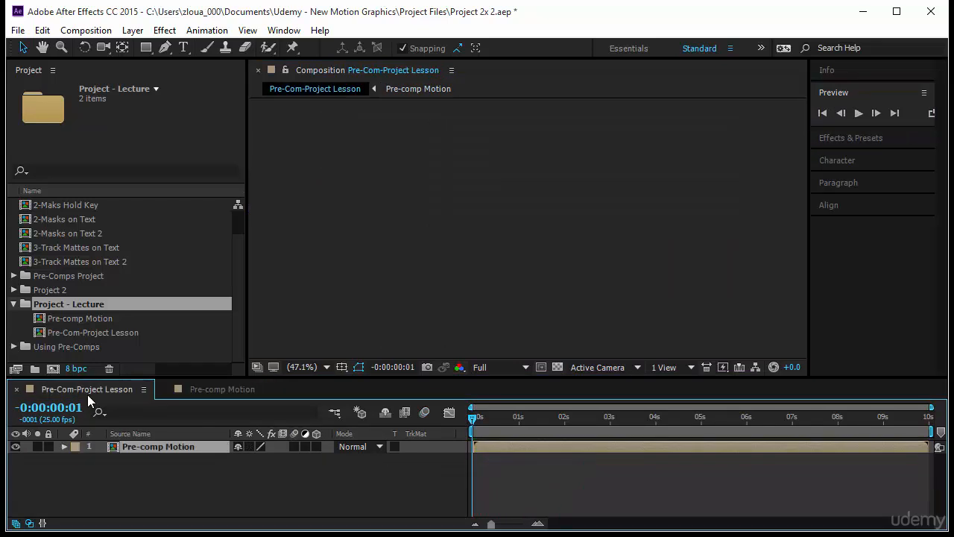
drag(477, 429, 577, 427)
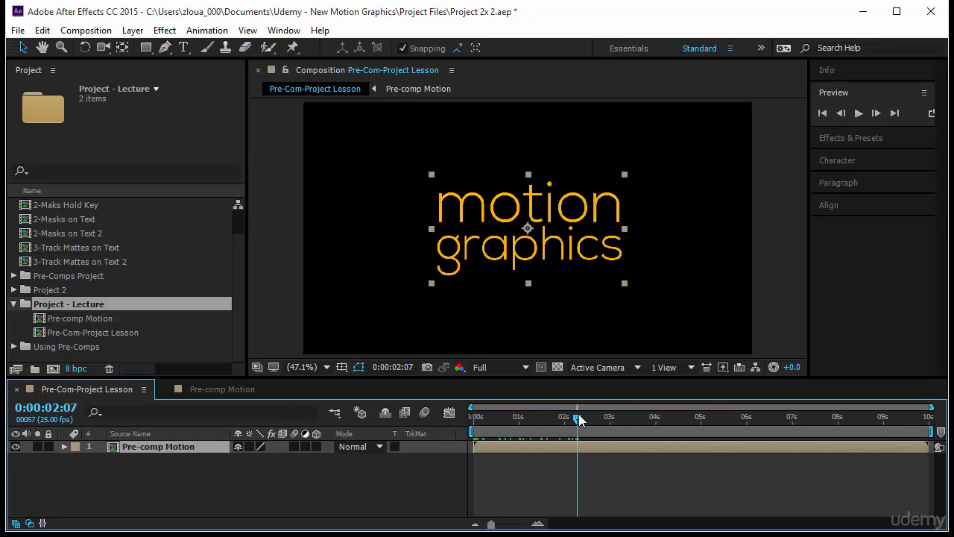
click(478, 433)
click(859, 112)
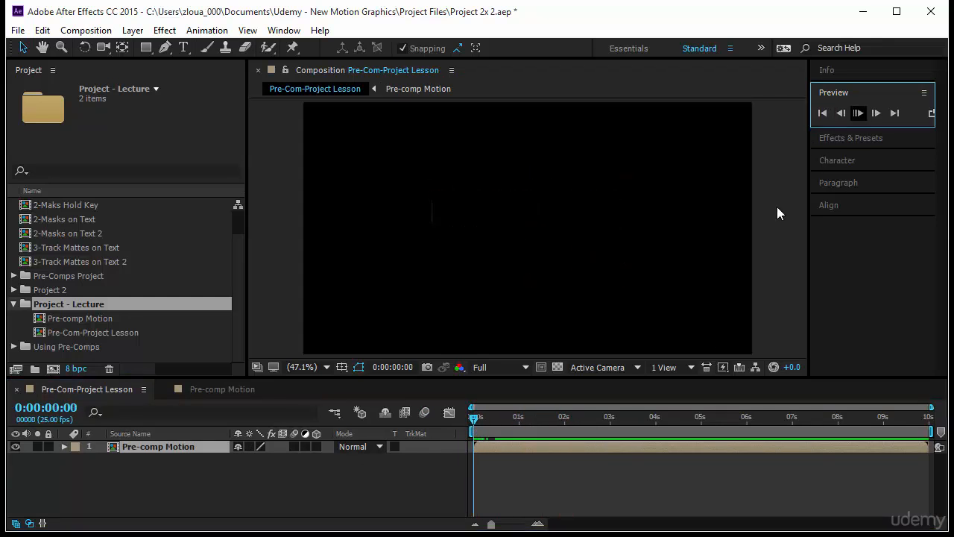
click(554, 259)
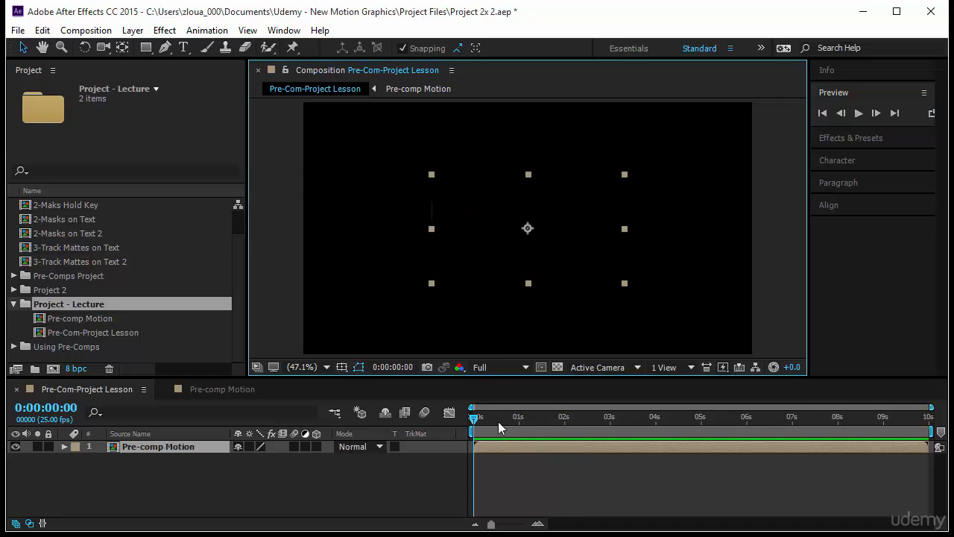
- Scale the Pre-comp Motion layer down slightly around its center and preview the composition from the start
click(524, 416)
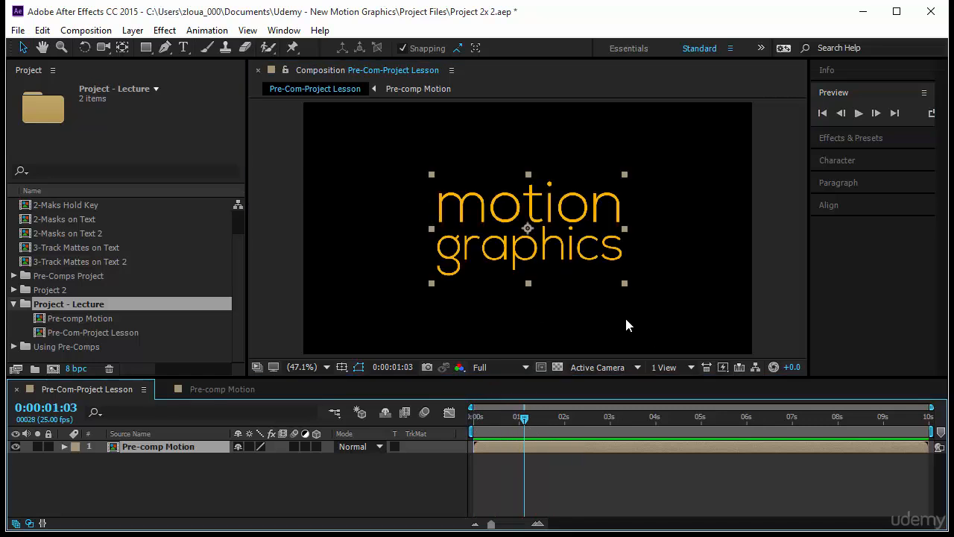
drag(628, 172, 614, 190)
drag(496, 419, 448, 435)
click(859, 114)
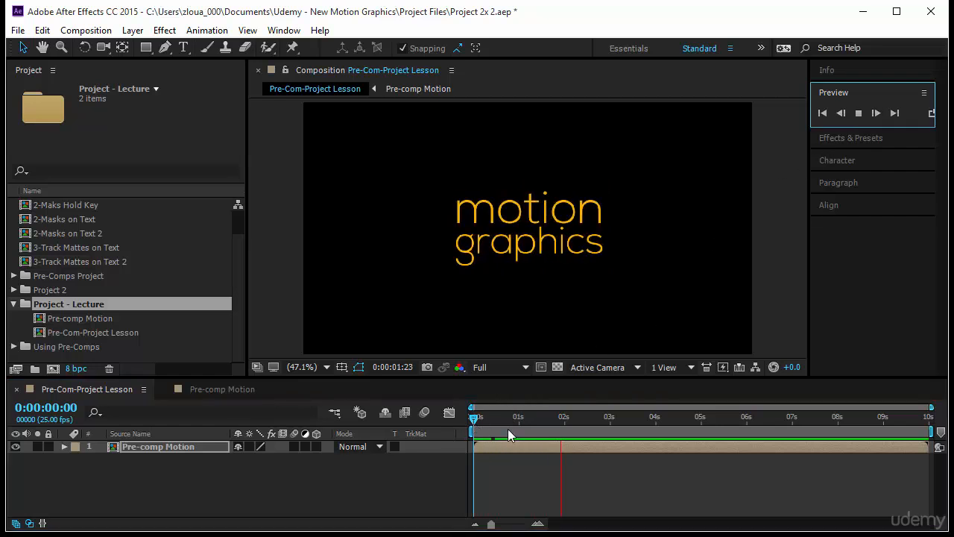
- Add a Rotation keyframe to the Pre-comp Motion layer at 0:00:01:00 and advance the current time to 0:00:01:05
drag(507, 429, 525, 432)
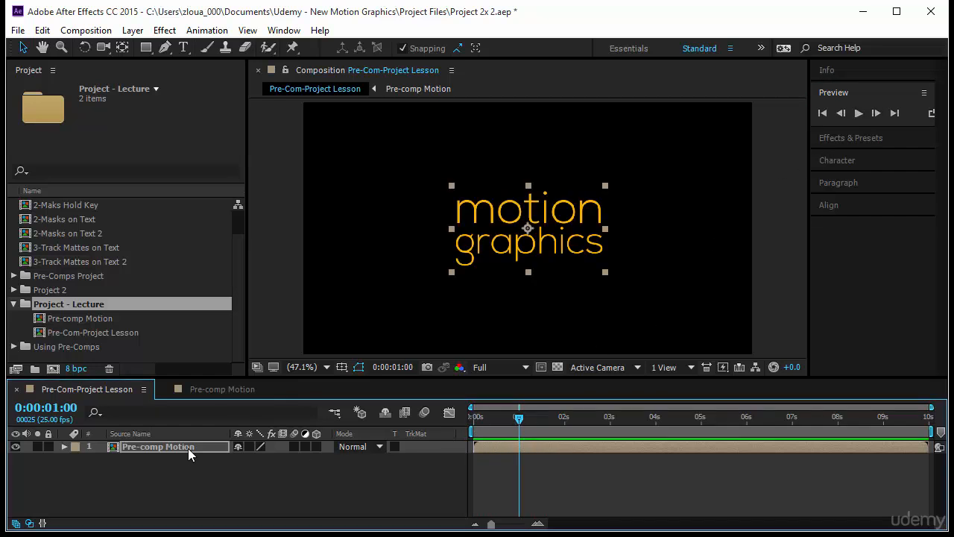
key(Return)
key(r)
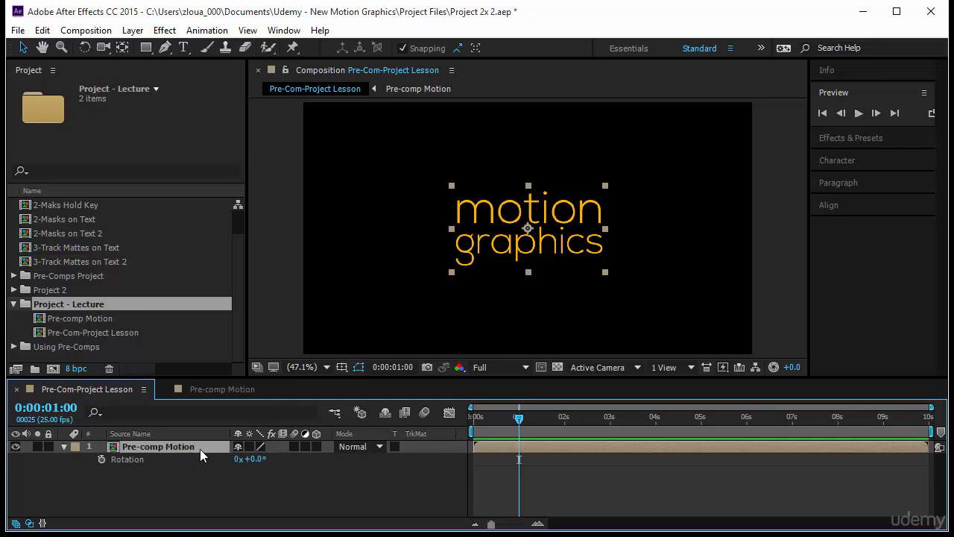
click(101, 459)
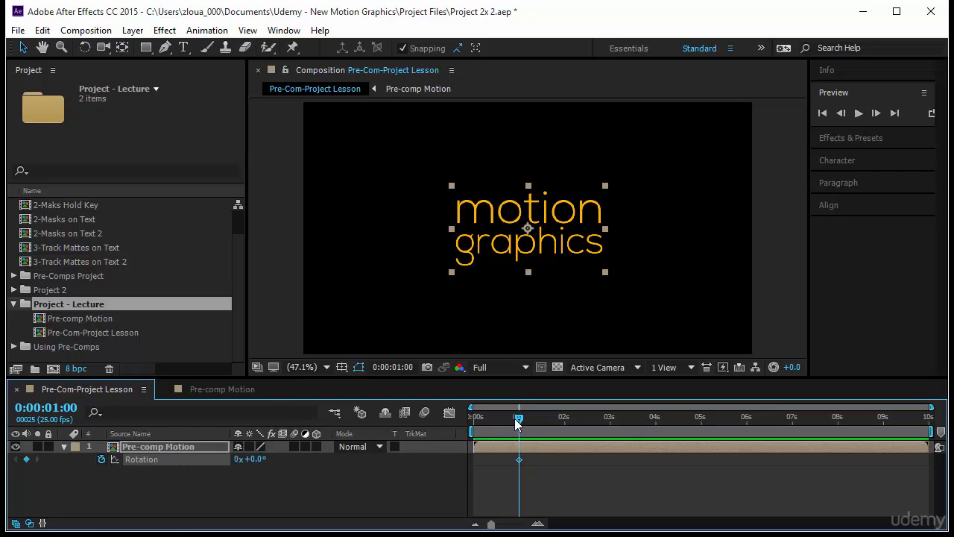
drag(519, 419, 527, 422)
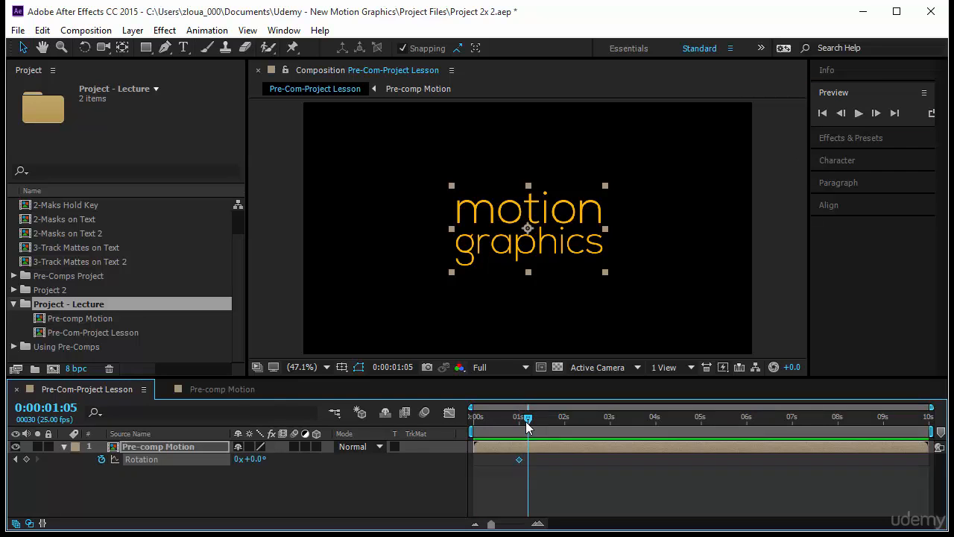
- Try a rotation of 180° for the Pre-comp Motion layer at 0:00:01:05 and undo it
click(253, 459)
text(180)
key(Return)
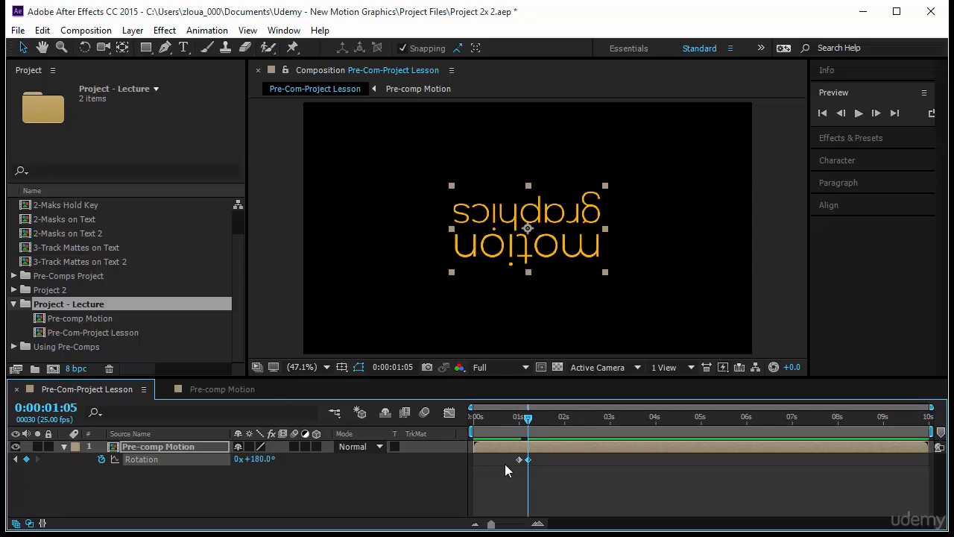
key(ctrl+z)
- Set the Pre-comp Motion layer's rotation to -90° at 0:00:01:05
click(253, 458)
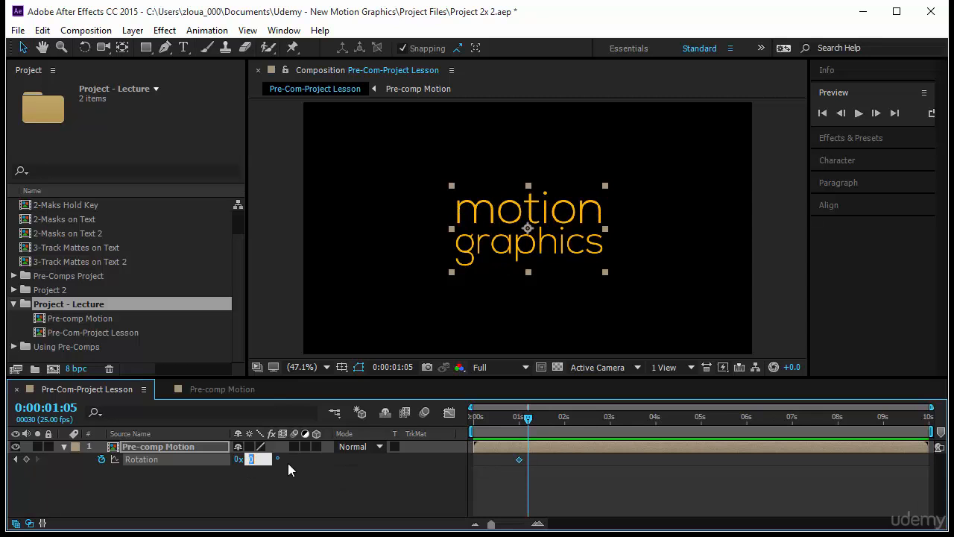
text(-90)
key(Return)
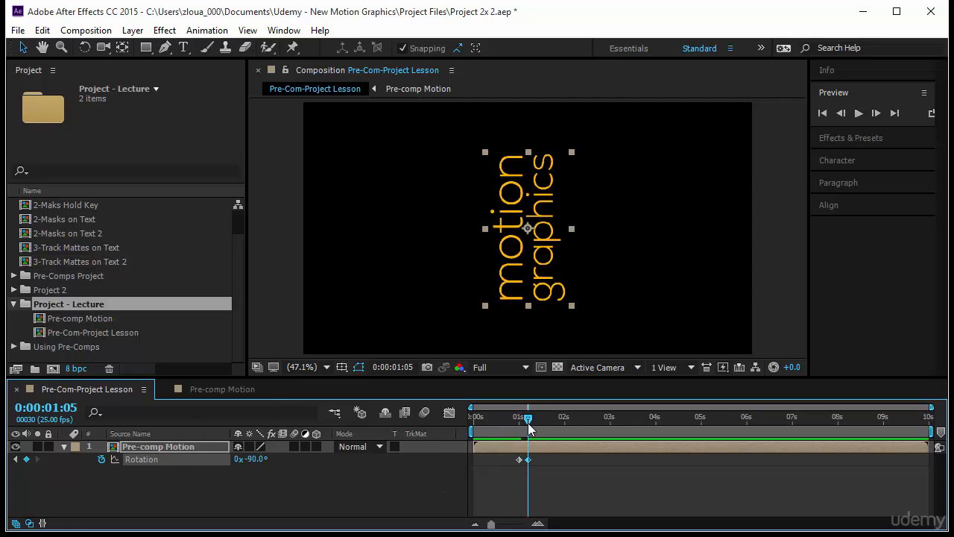
- Keyframe Pre-comp Motion's Position at 0:00:01:05, and at 0:00:01:12 move the rotated text to the frame's left side at about x 151
click(202, 446)
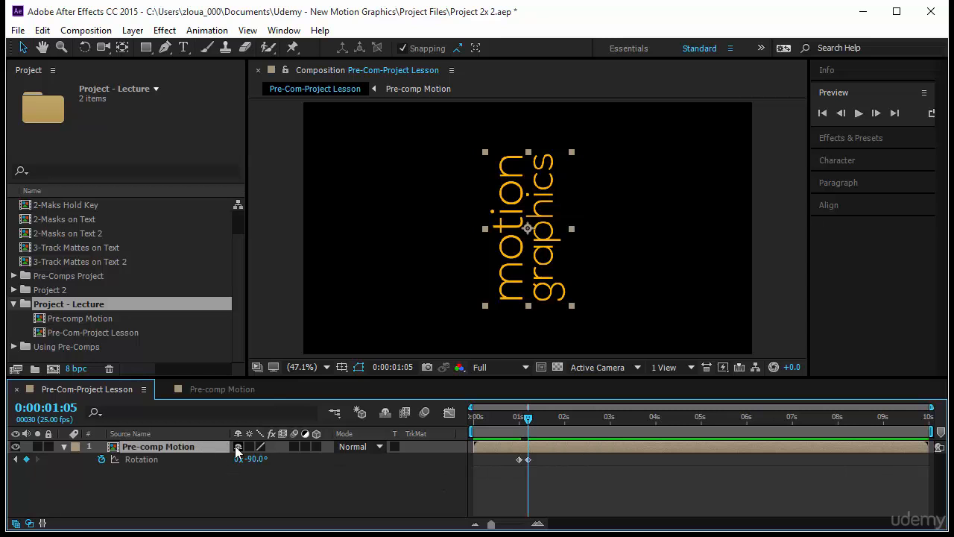
key(shift+p)
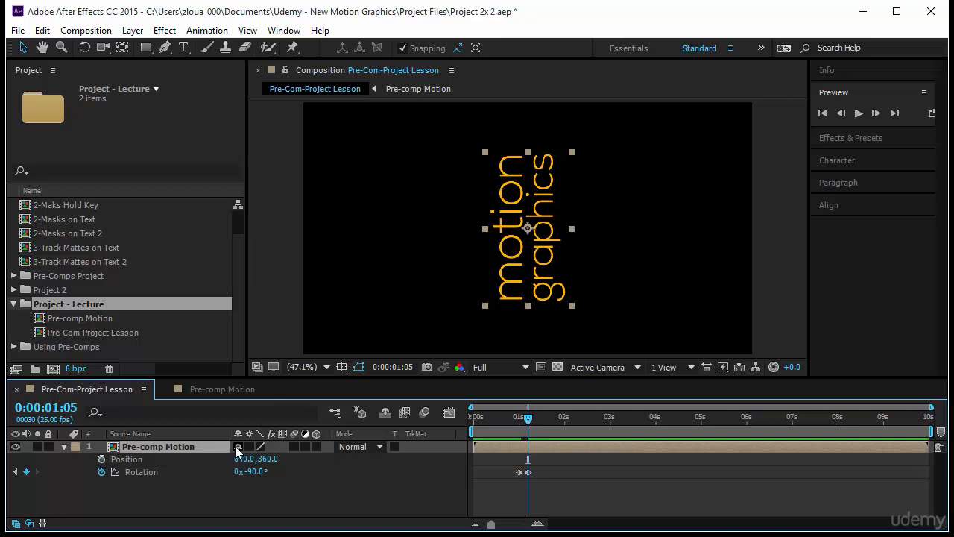
click(102, 459)
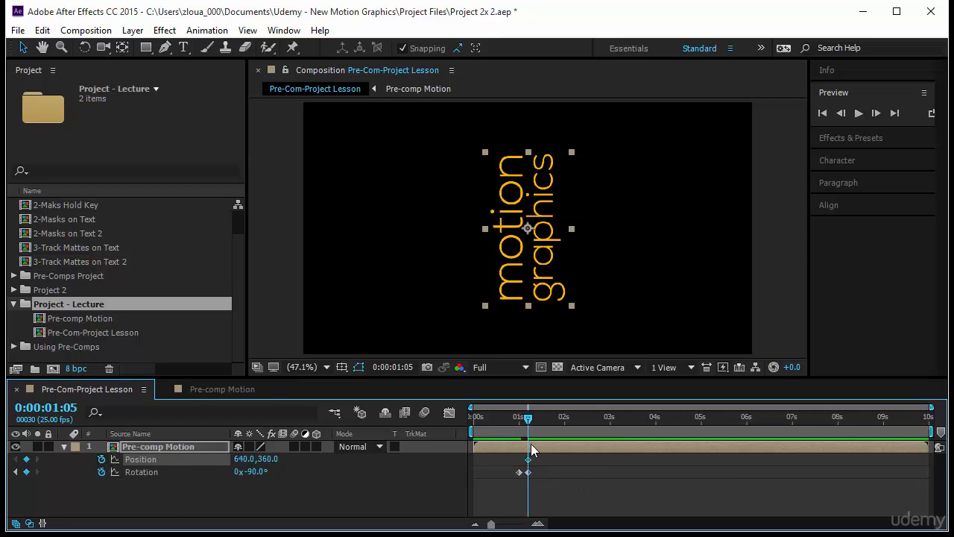
drag(529, 419, 538, 437)
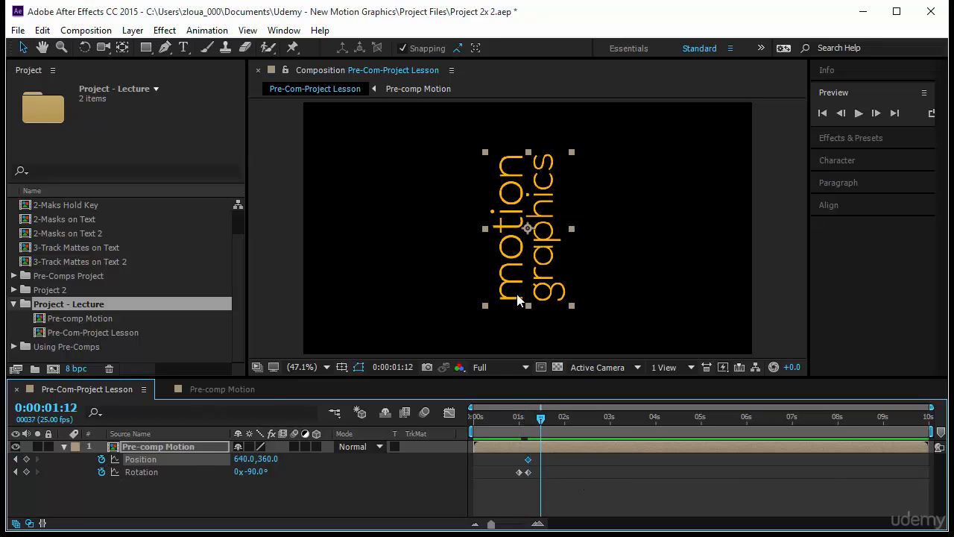
drag(522, 300, 353, 303)
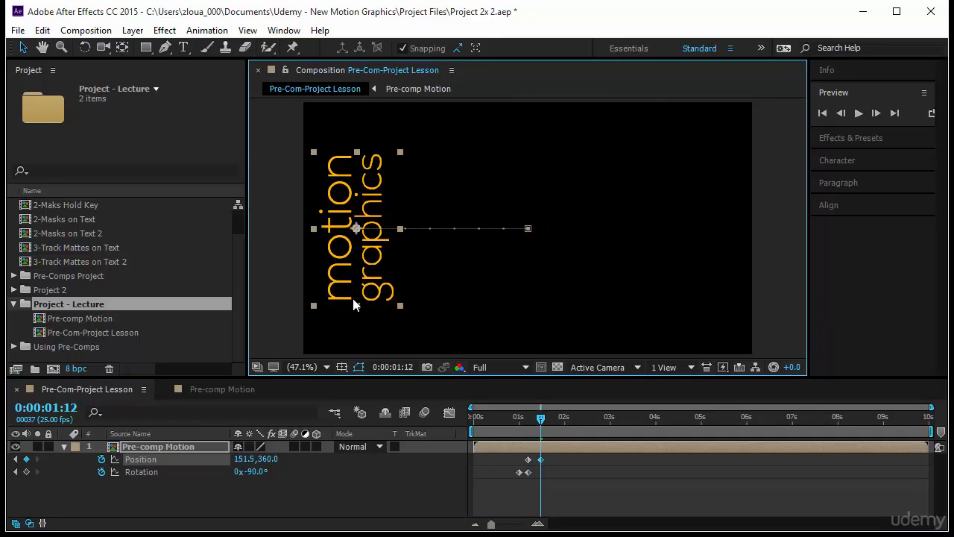
- Preview the rotating and sliding text from the start and collapse the Pre-comp Motion layer's properties
drag(541, 418, 473, 419)
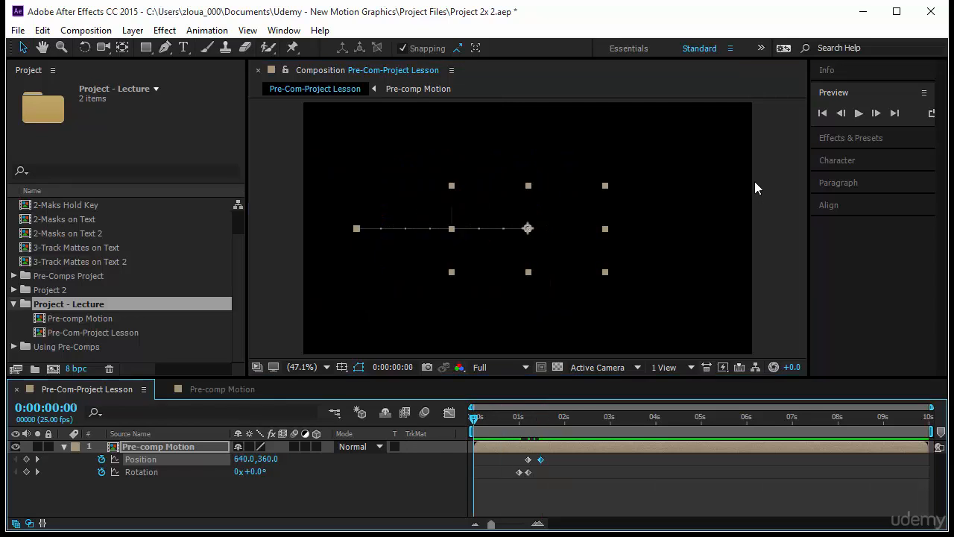
click(858, 113)
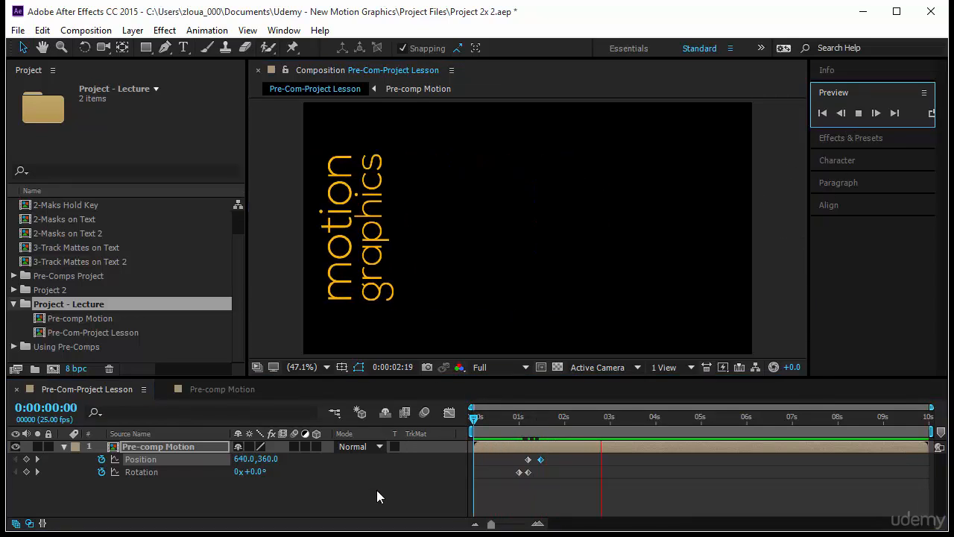
click(150, 446)
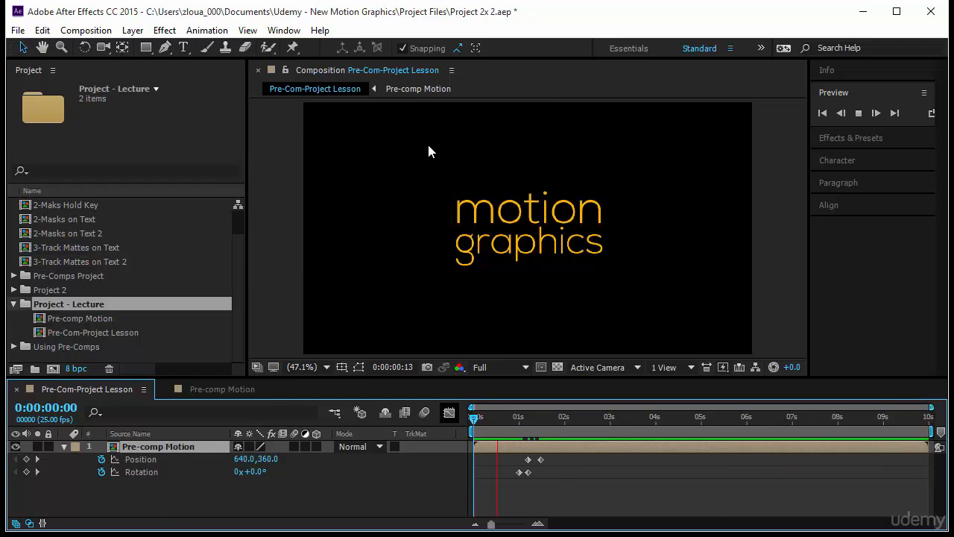
click(64, 447)
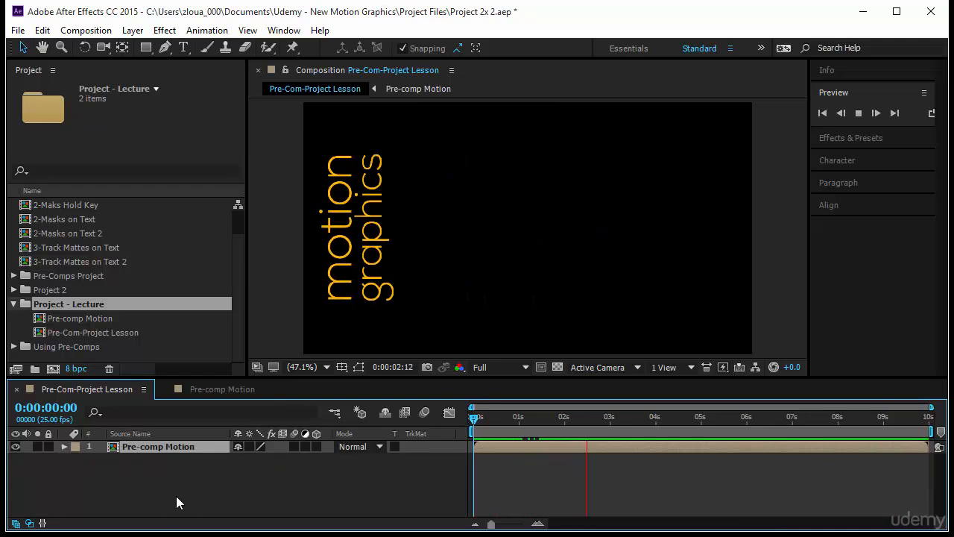
- At 0:00:01:18, add the text "from" at 84 px beside the upper part of the rotated "motion graphics" title
click(176, 496)
drag(475, 419, 554, 429)
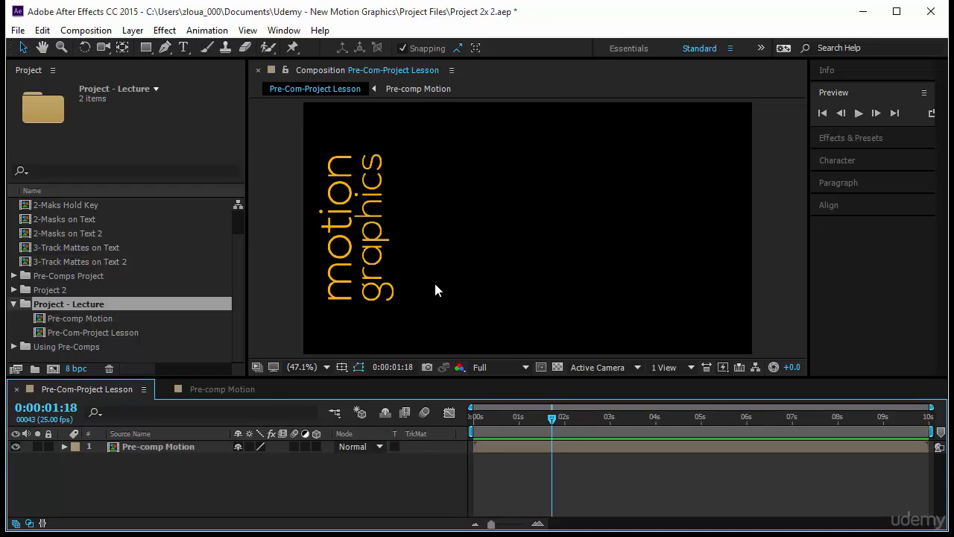
click(183, 47)
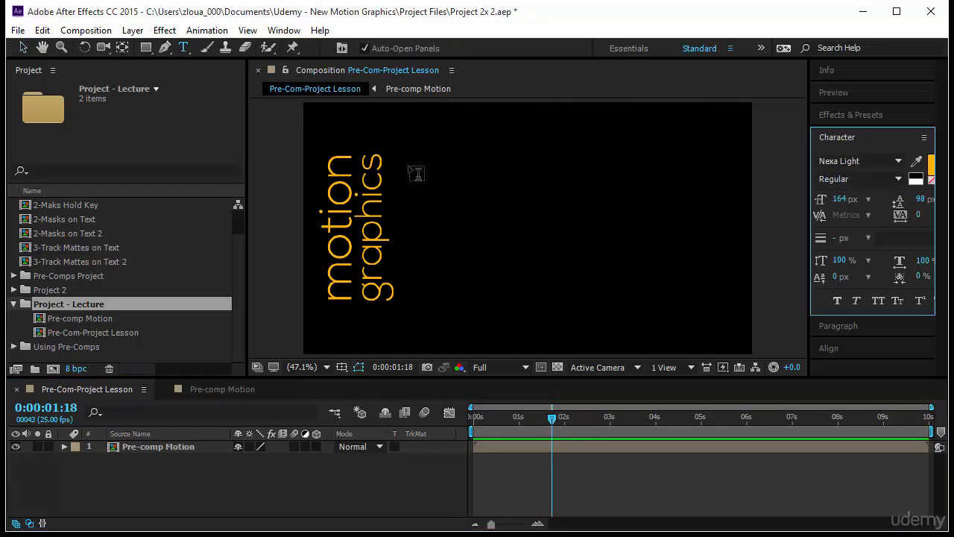
click(410, 172)
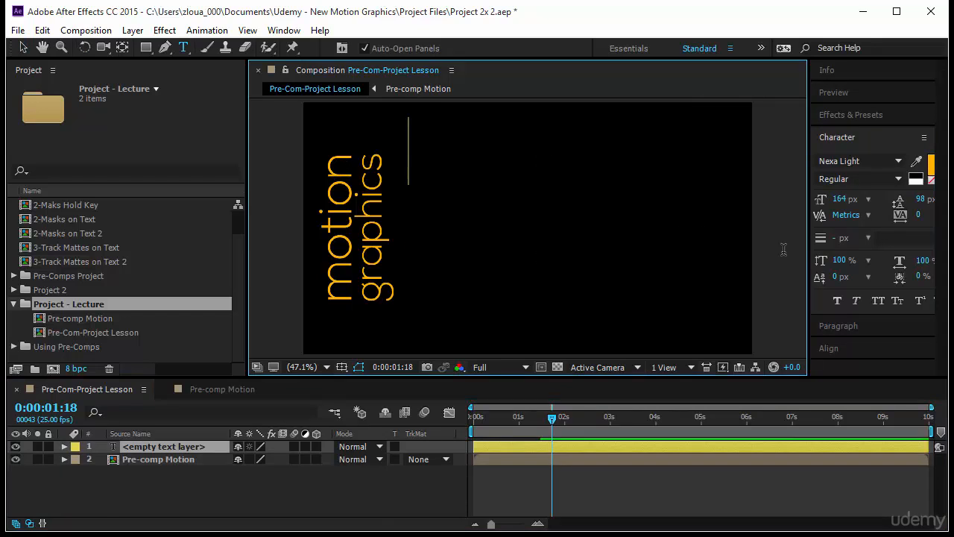
drag(840, 205, 792, 227)
text(from)
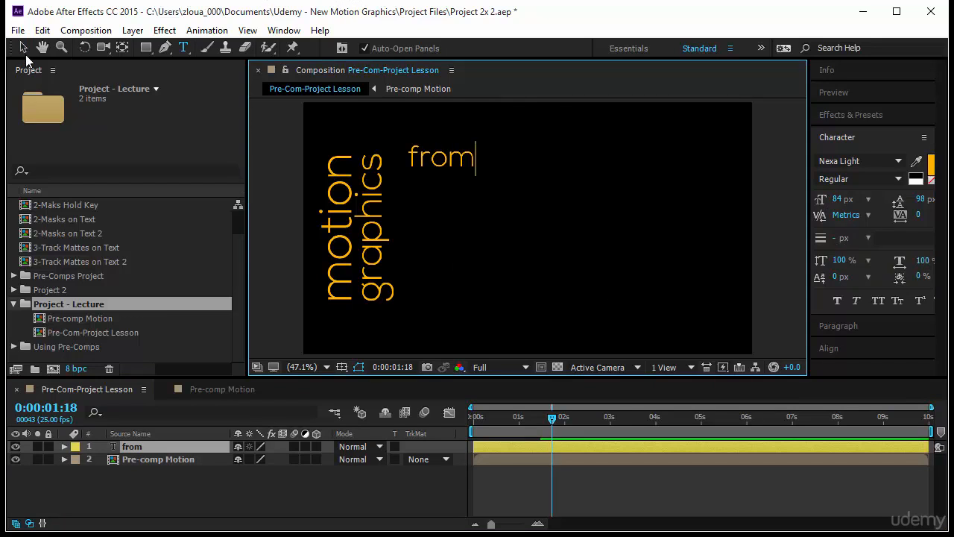
key(Escape)
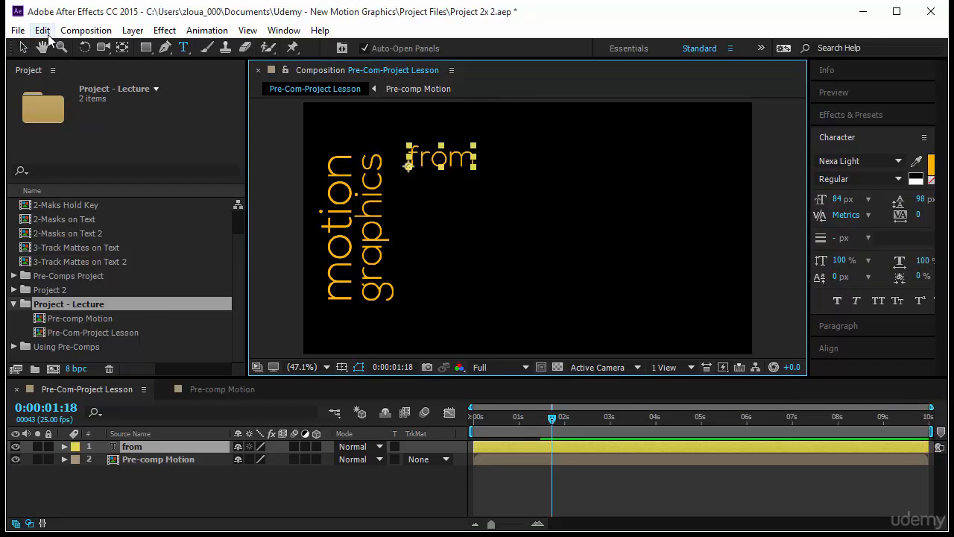
- Duplicate the "from" text layer three times and arrange the copies in a column below the original
key(ctrl+d)
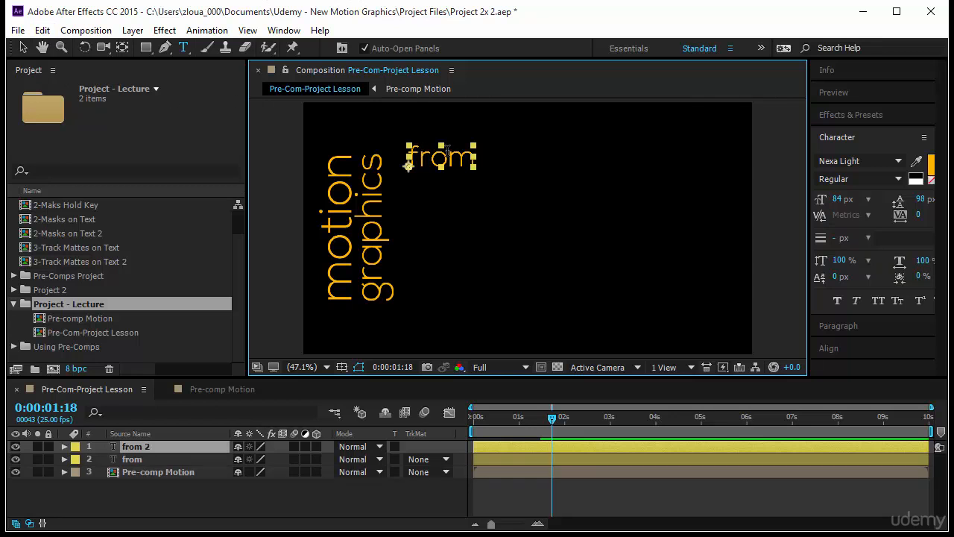
key(v)
drag(439, 149, 466, 284)
key(ctrl+d)
key(ctrl+d)
- Change the second text line of the column to "AE"
double_click(460, 191)
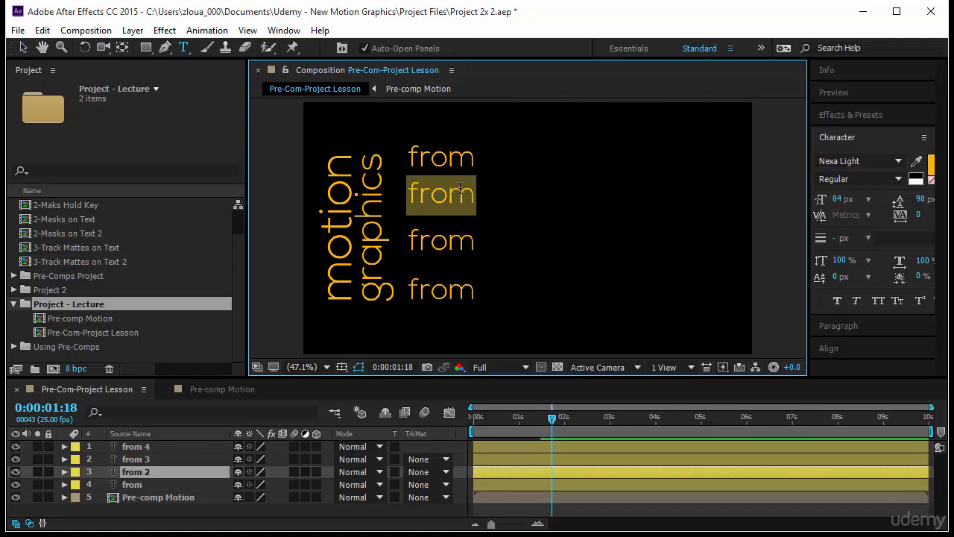
text(AE)
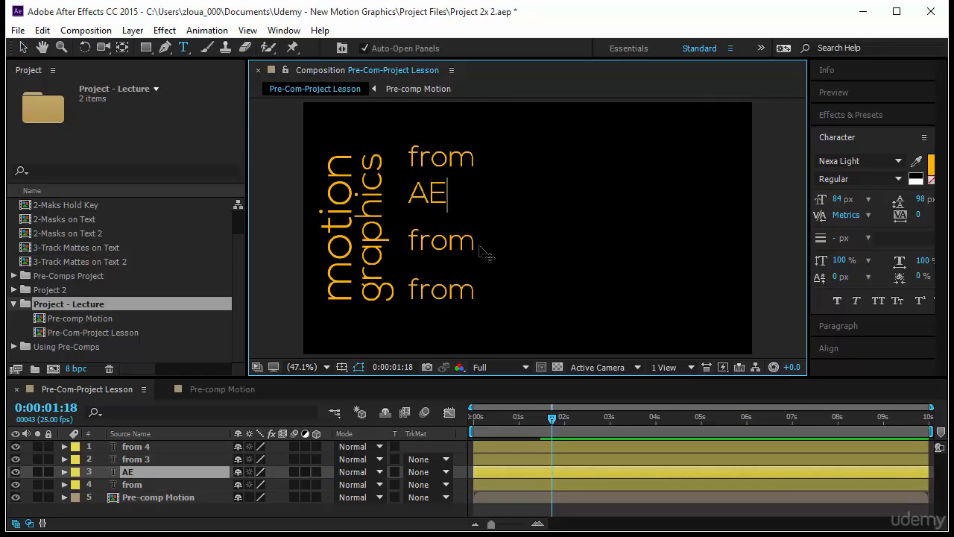
key(Escape)
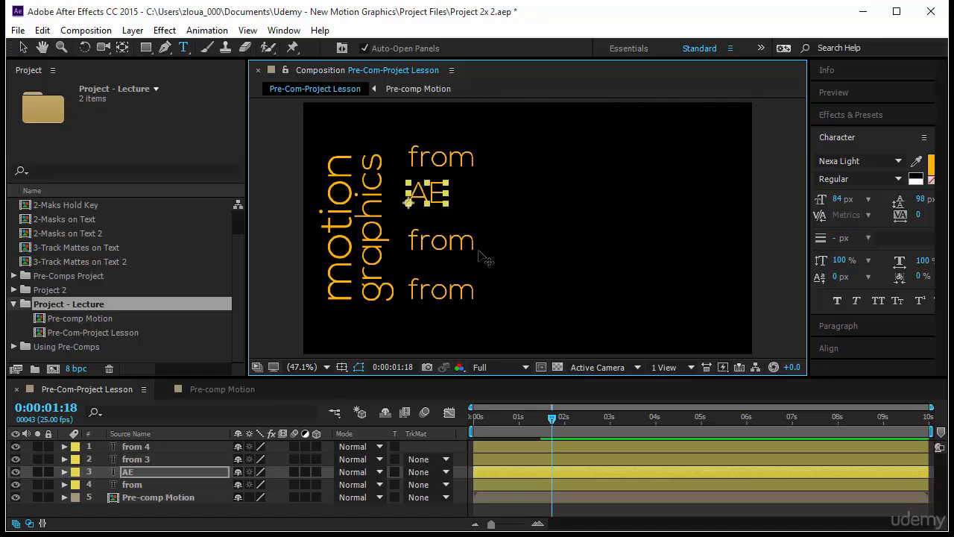
- Change the third text line to "School" and the fourth to "Online"
double_click(450, 239)
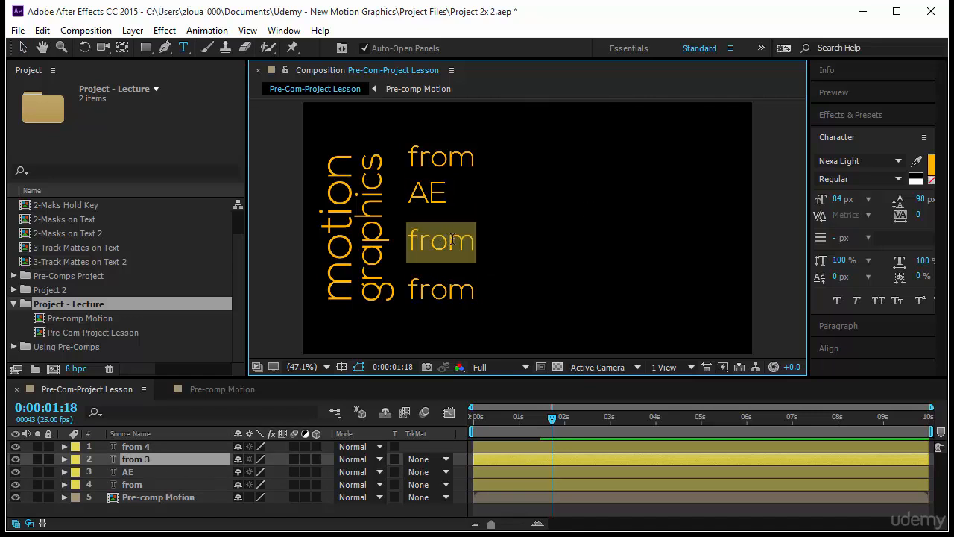
text(Scholl)
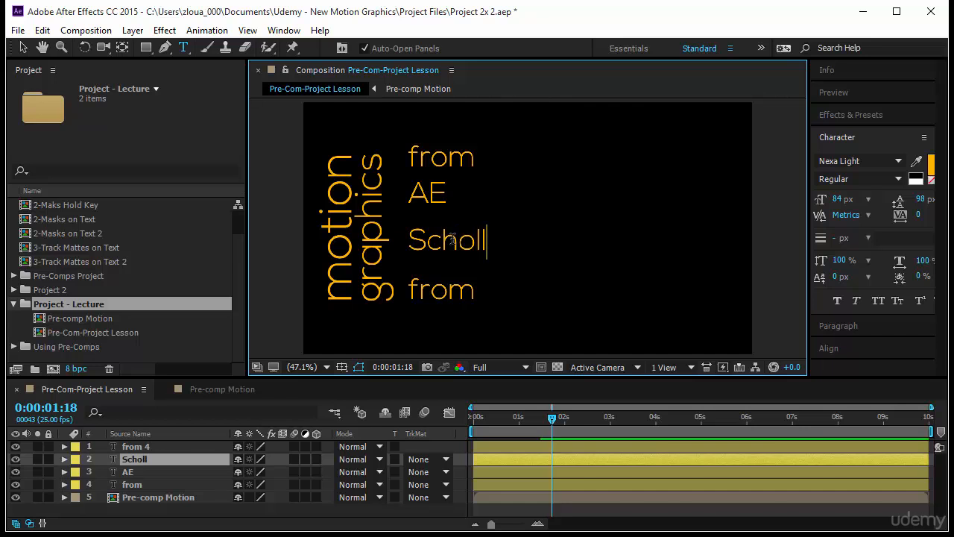
key(BackSpace)
key(BackSpace)
text(ol)
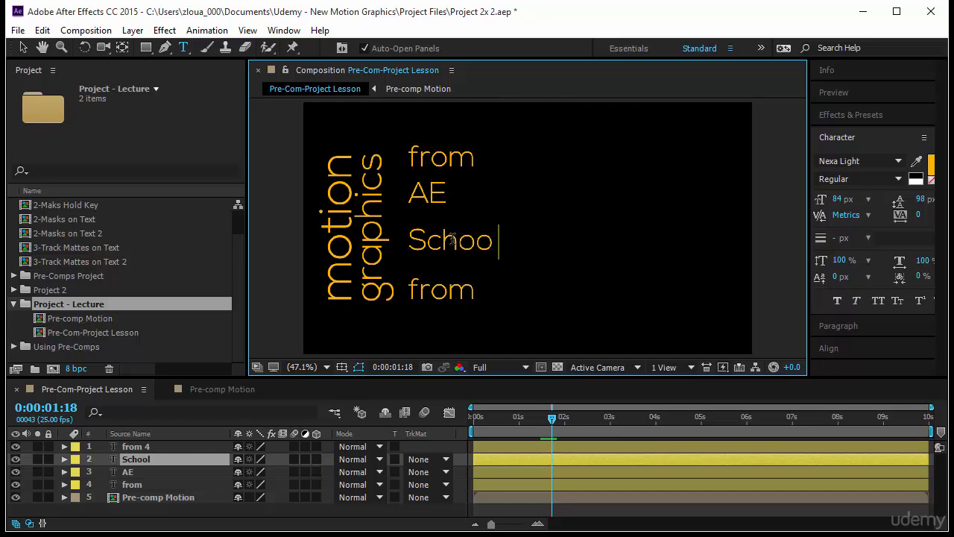
key(Escape)
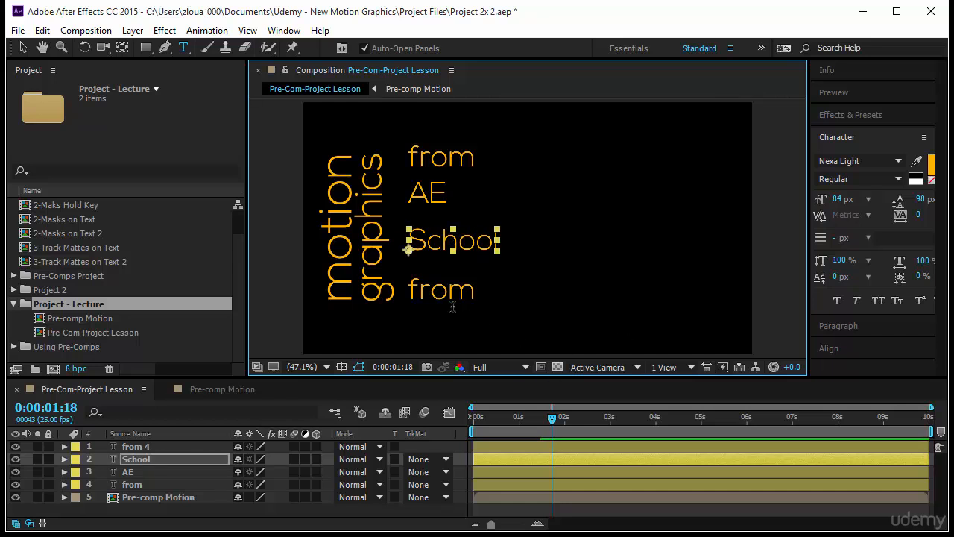
double_click(452, 297)
text(Online)
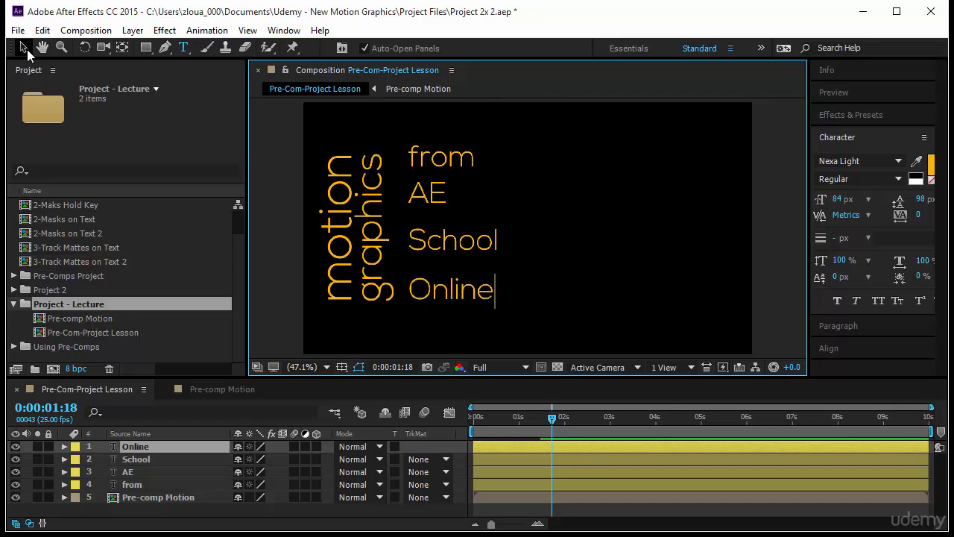
- Move the "from" line down level with the upper end of the rotated title and turn off snapping
click(26, 49)
drag(455, 143, 464, 173)
click(402, 47)
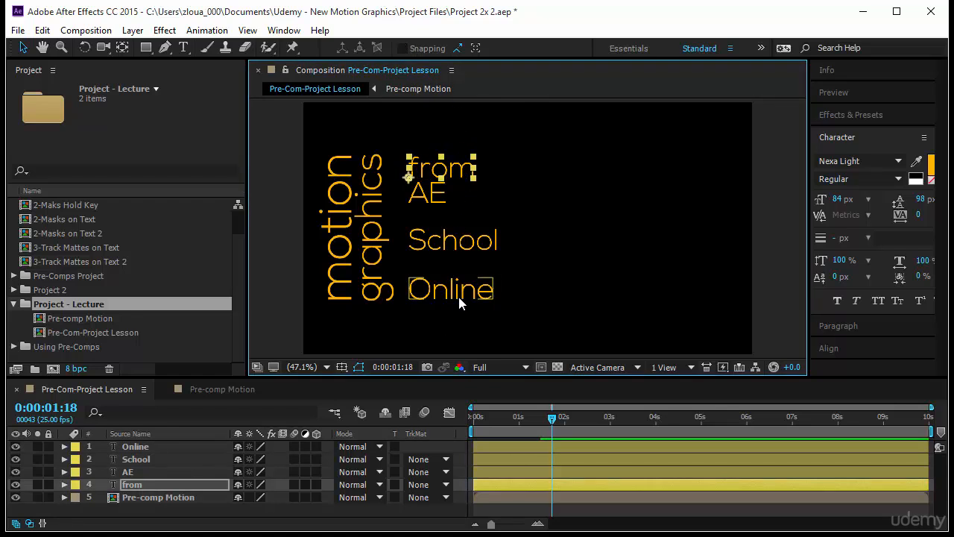
- Align the four text lines to their left edges and distribute them evenly by vertical center
drag(556, 144, 440, 311)
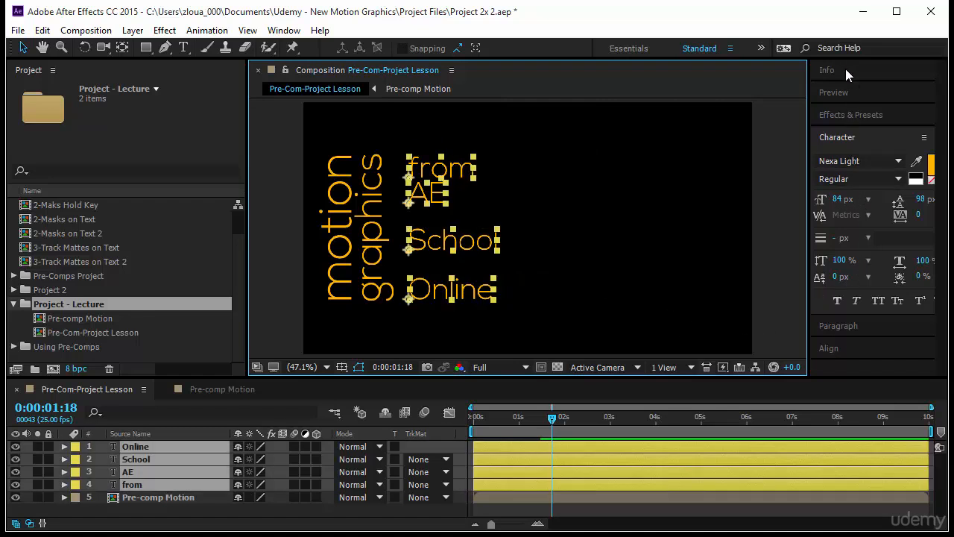
click(847, 348)
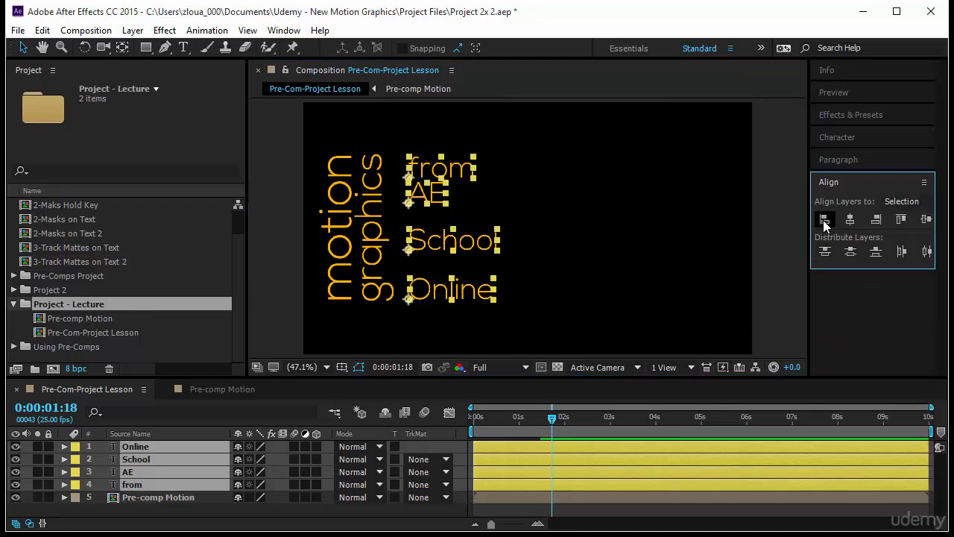
click(824, 222)
click(850, 252)
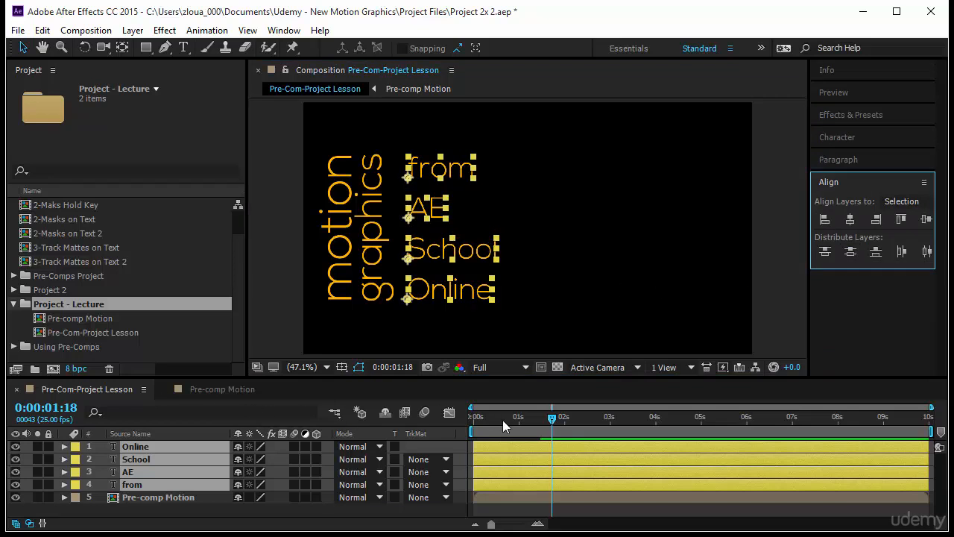
- Pre-compose the four text layers into a new composition named "Pre-comp from" and open it
right_click(190, 448)
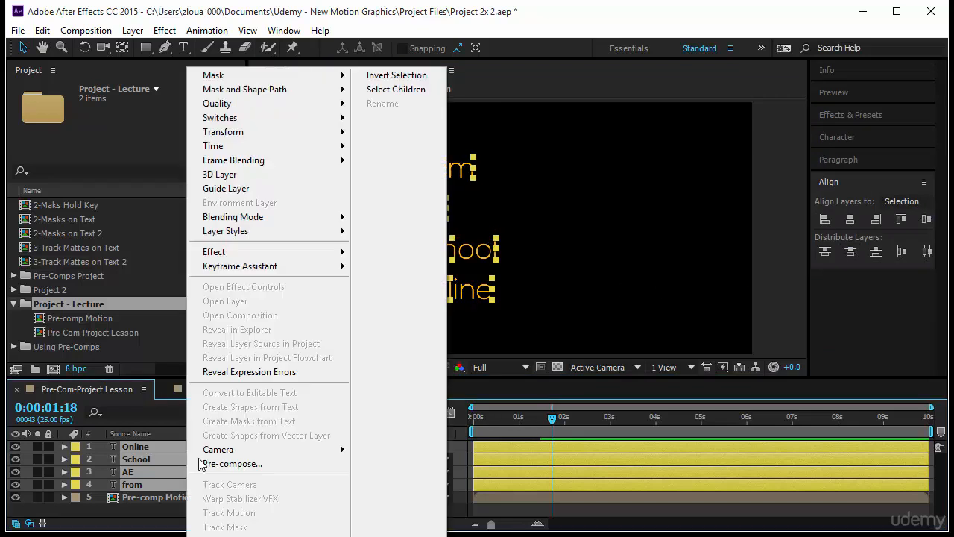
click(259, 461)
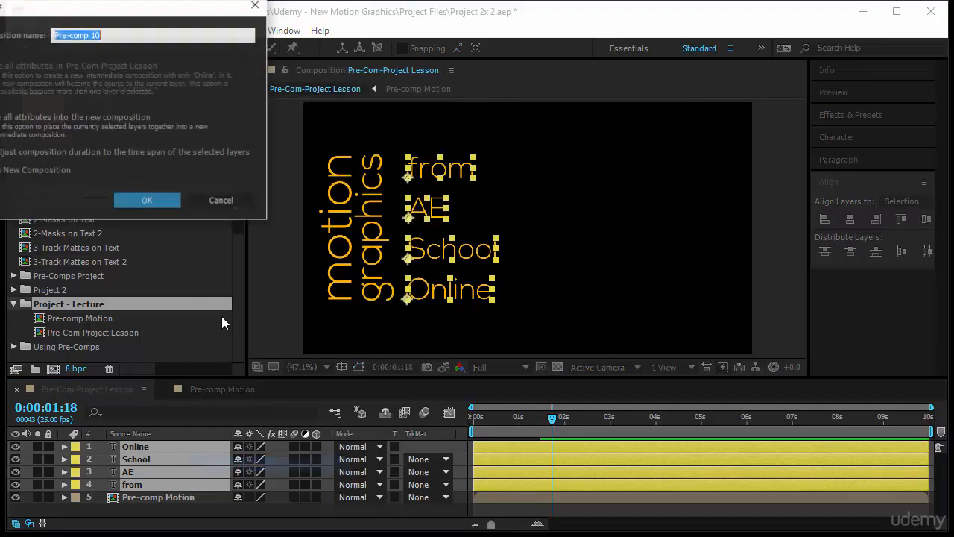
double_click(95, 34)
key(BackSpace)
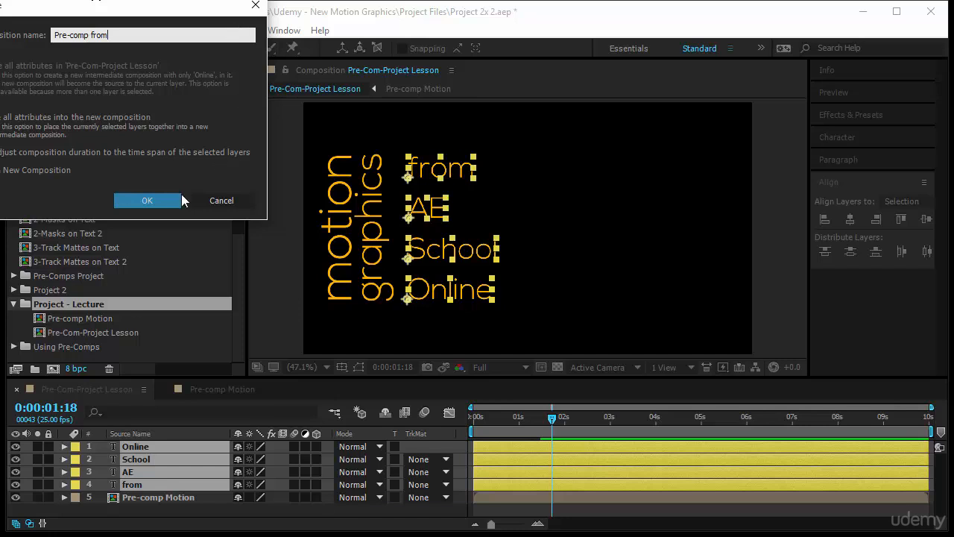
click(179, 200)
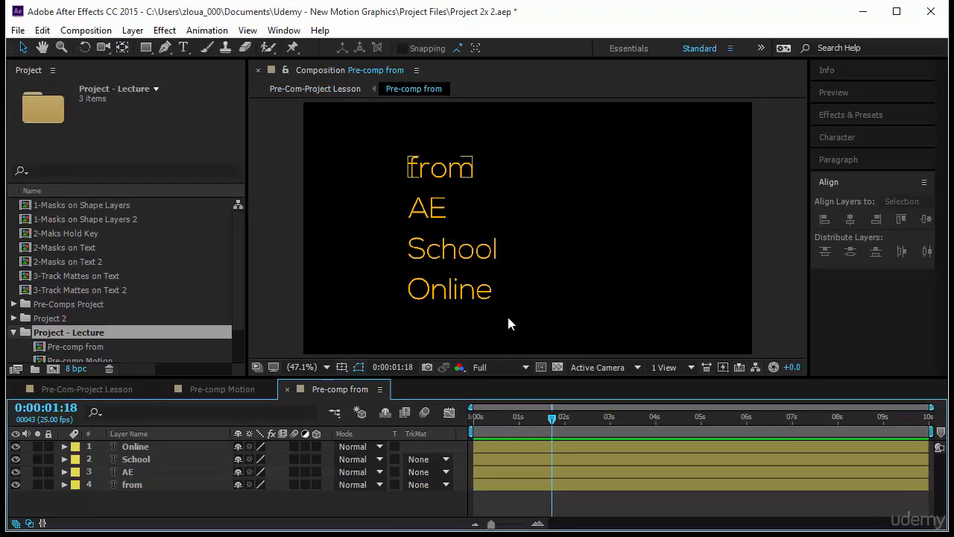
- Crop the Pre-comp from composition to a region of interest drawn around the four lines, with extra room below and on the right
click(544, 367)
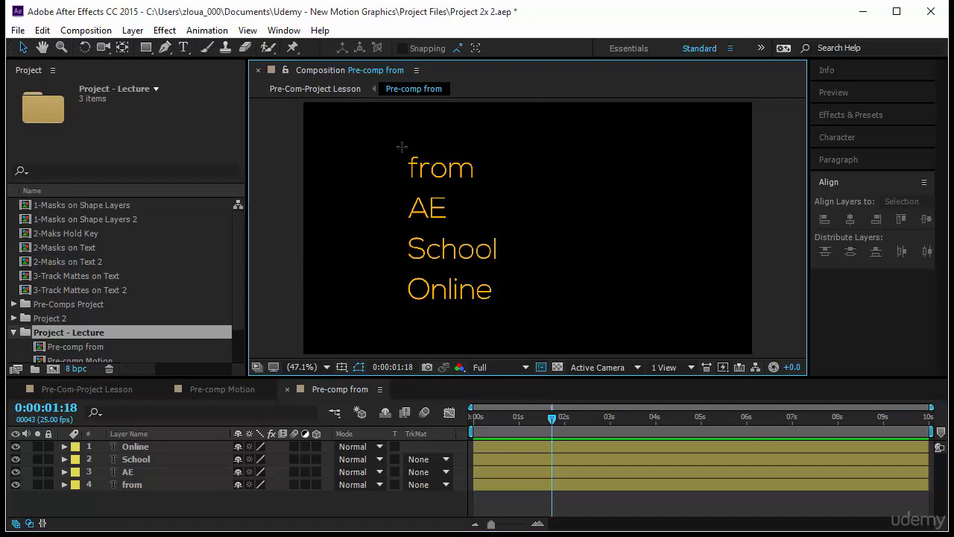
drag(397, 147, 512, 304)
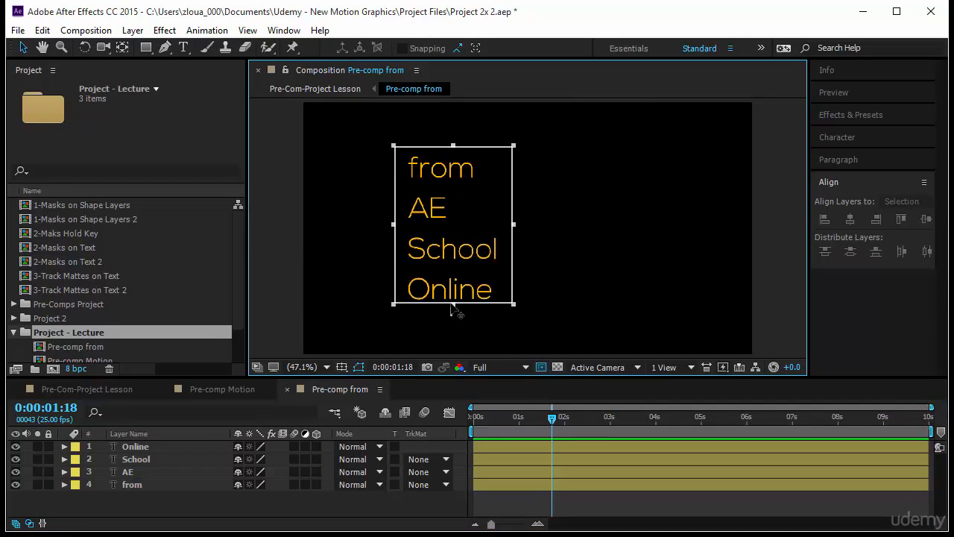
drag(453, 306, 455, 314)
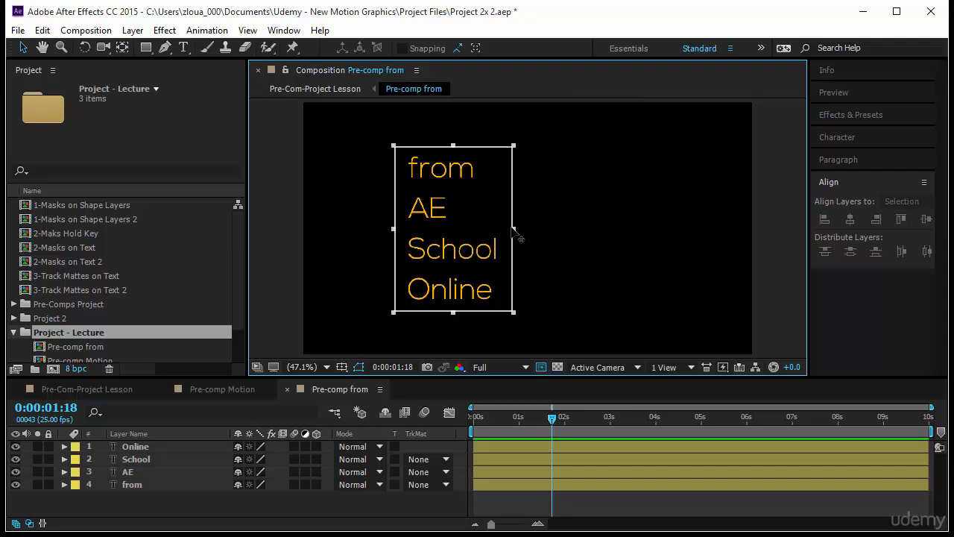
drag(517, 236, 539, 238)
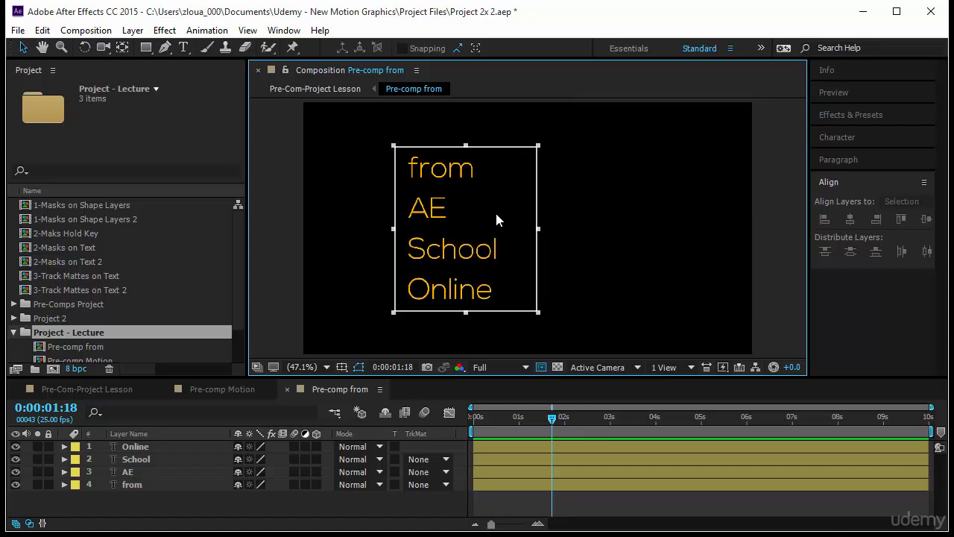
click(90, 31)
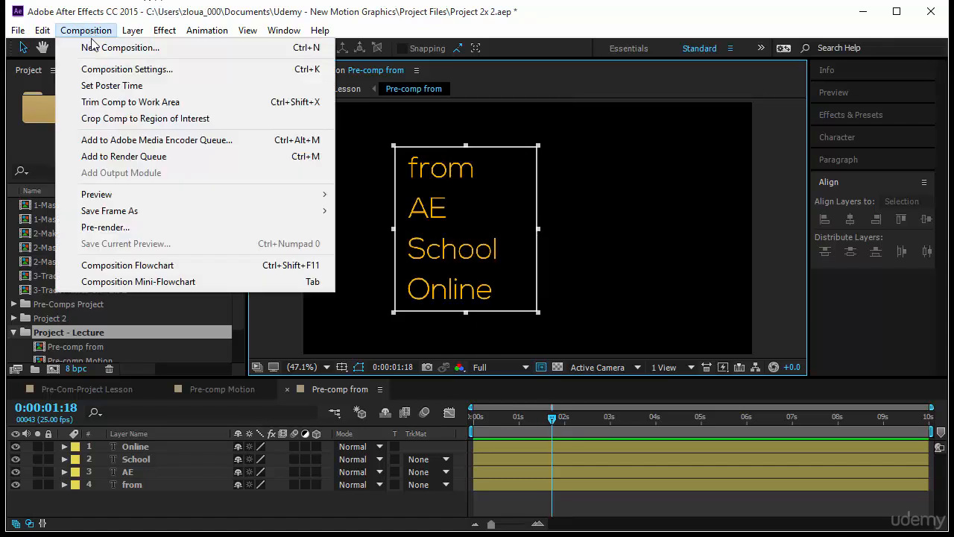
click(127, 117)
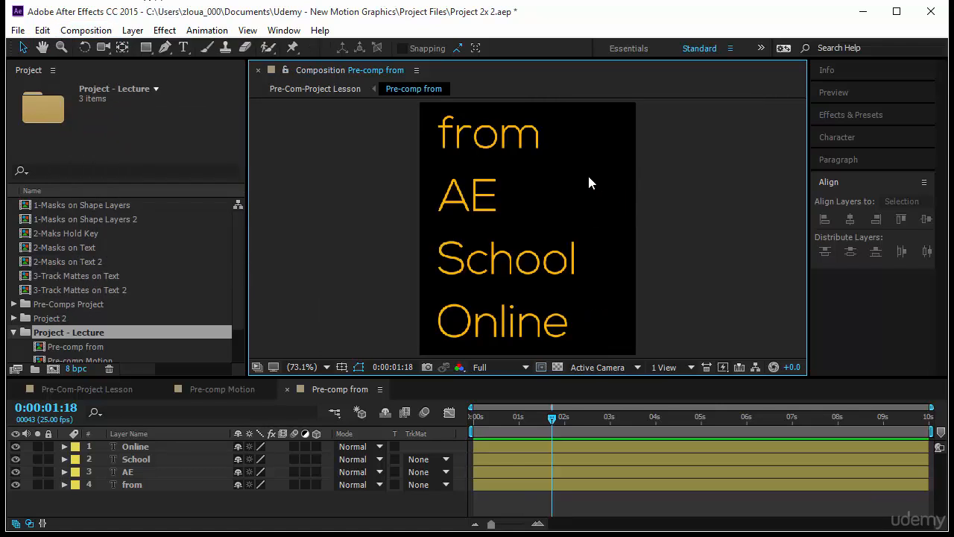
- Set Position keyframes for all four text layers at 0:00:00:10 and enlarge the timeline area to show every layer
drag(544, 416, 492, 434)
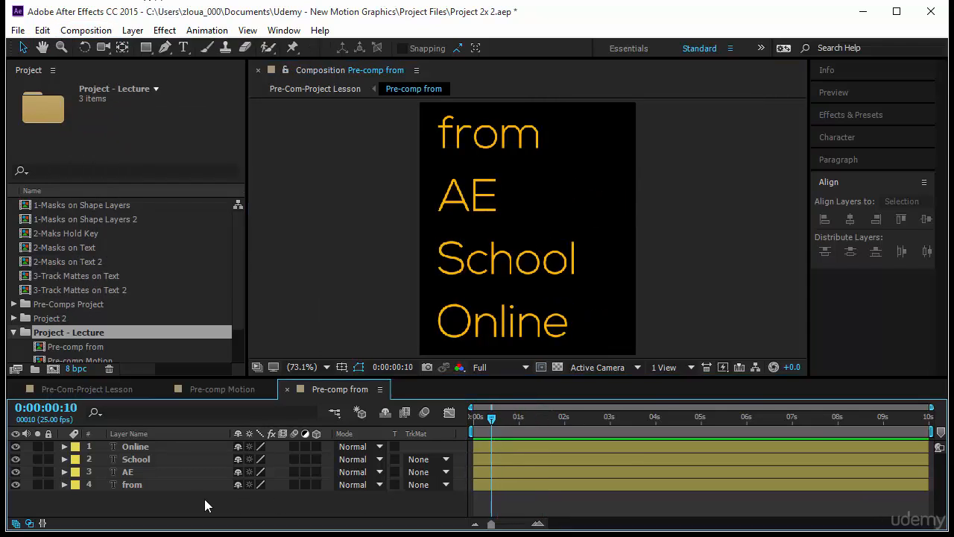
key(ctrl+a)
key(p)
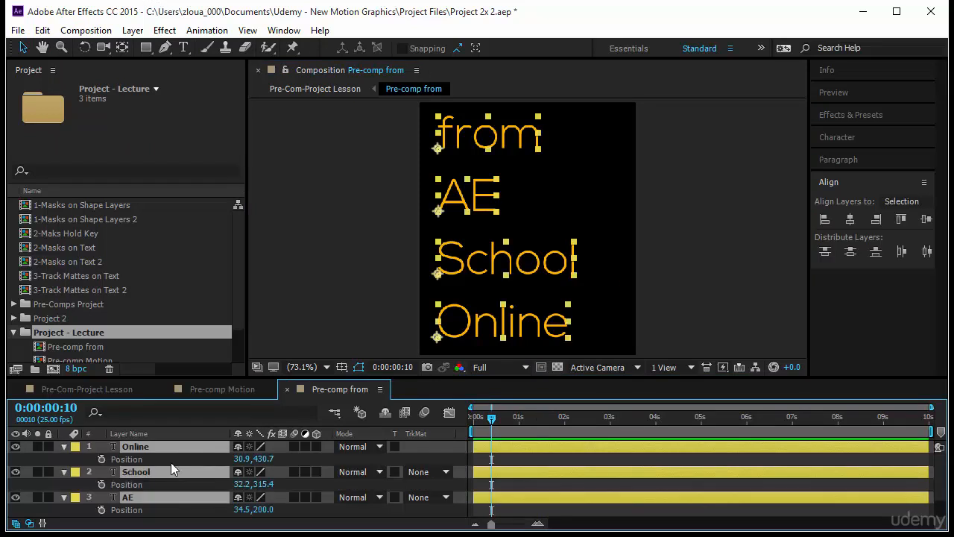
click(101, 458)
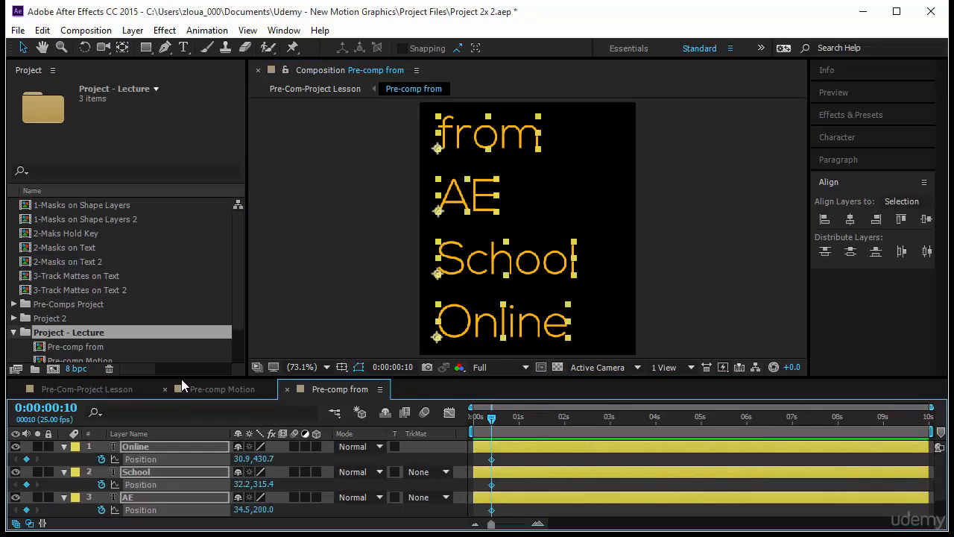
drag(182, 375, 186, 339)
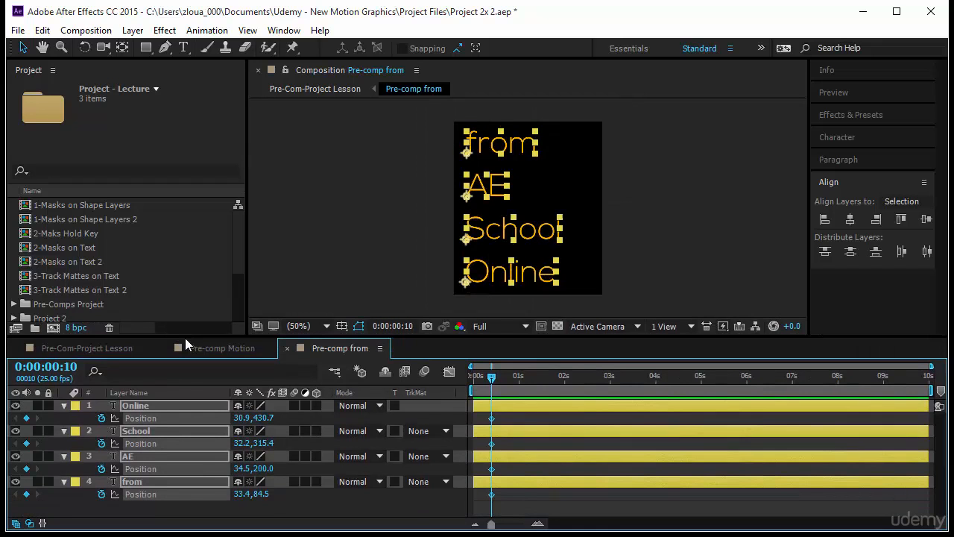
- At 0:00:00:00, move the "from" layer horizontally out of the frame's right side to about x 401
click(706, 182)
drag(492, 381, 427, 387)
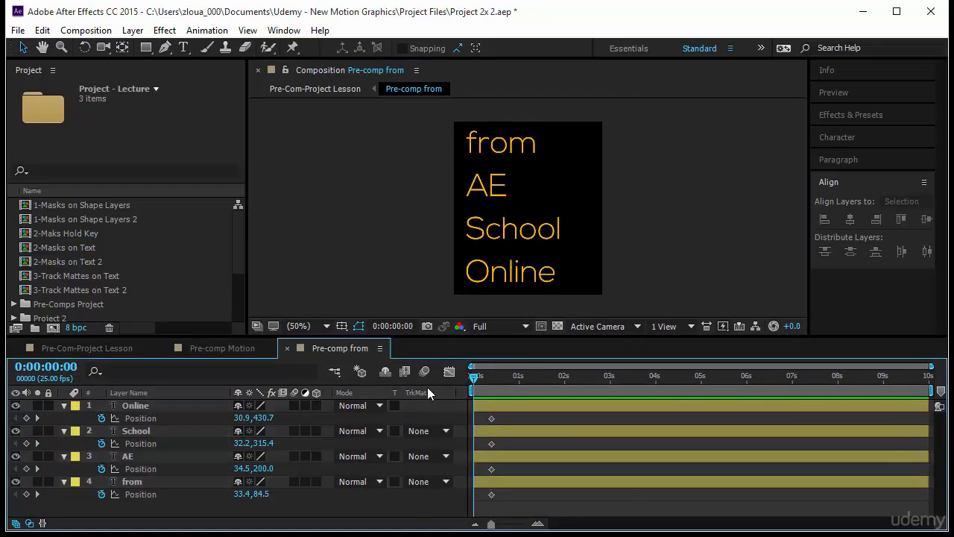
click(511, 153)
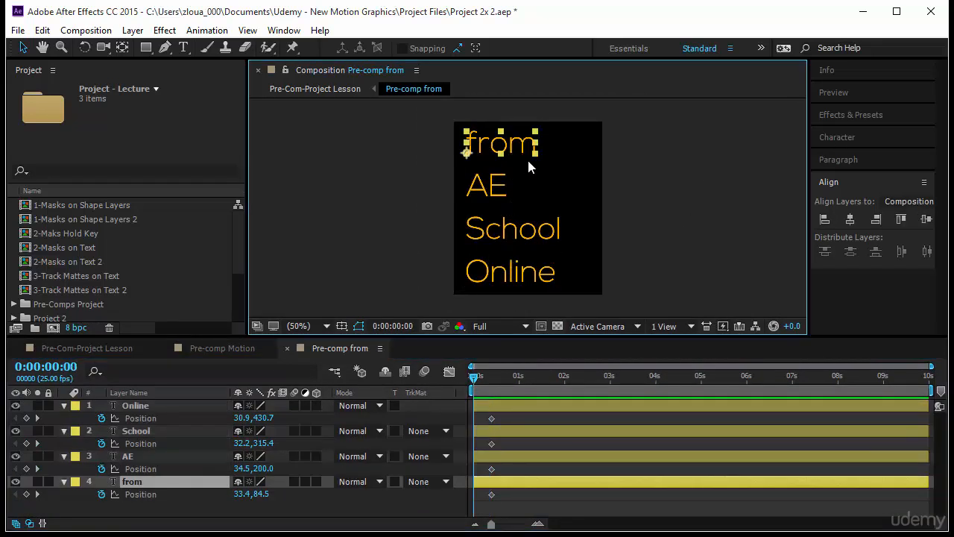
drag(528, 148, 666, 149)
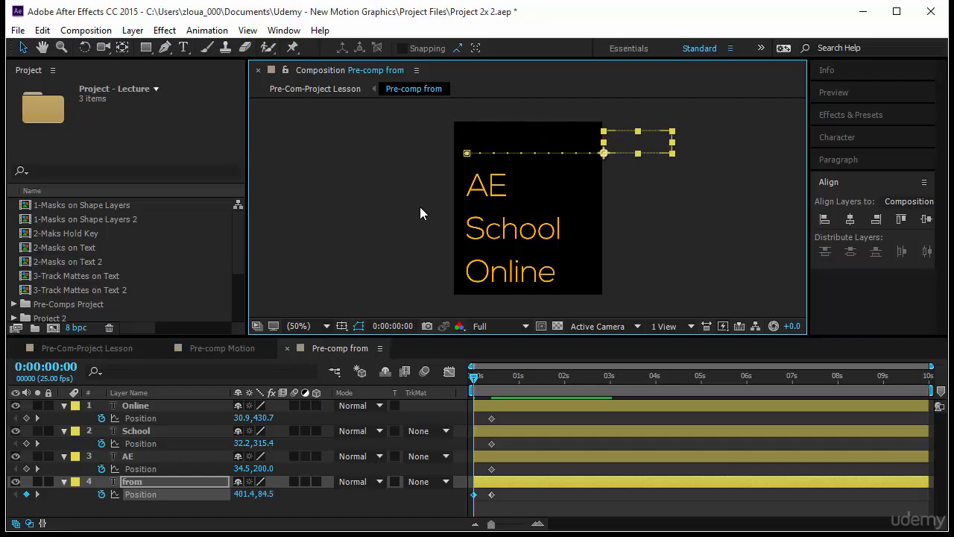
- Move the AE, School and Online layers horizontally beyond the frame's right side, and nudge "from" to x 423.4 to line up with them
drag(408, 203, 683, 237)
click(658, 151)
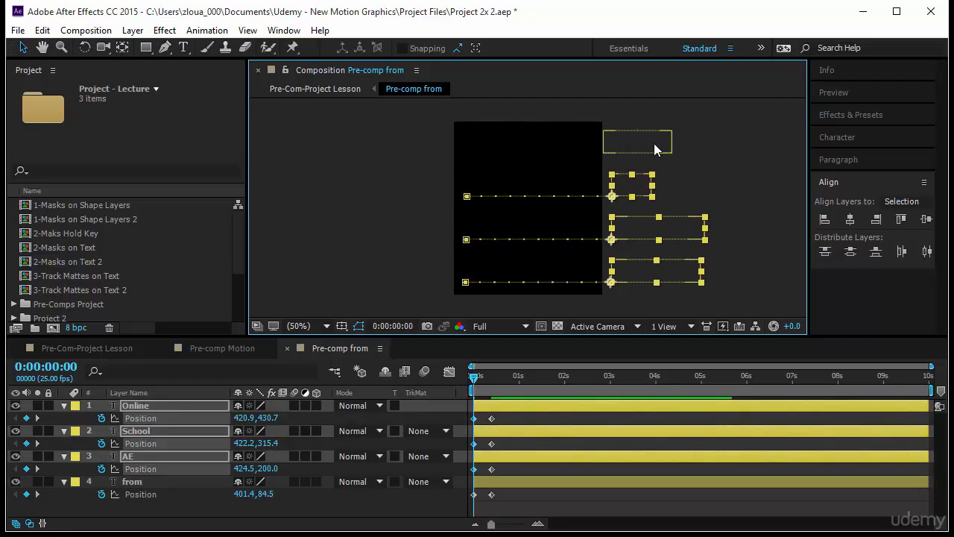
key(Right)
key(Right)
key(Right)
key(Right)
key(Right)
key(Right)
key(Right)
key(Right)
key(Right)
key(Right)
key(Right)
key(Right)
key(Right)
key(Right)
key(Right)
key(Right)
key(Right)
key(Right)
key(Right)
key(Right)
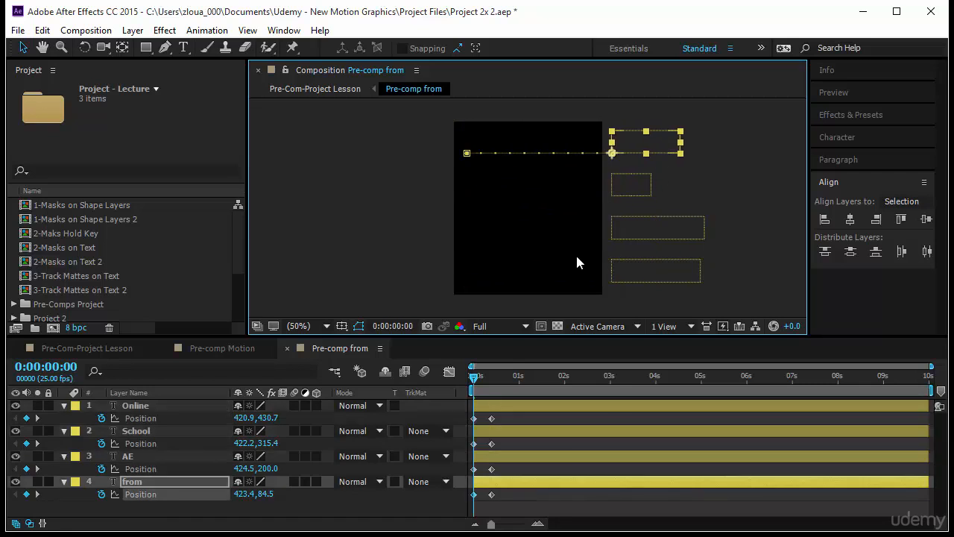
- Preview the slide-in and stagger the AE, School and Online layers in time, each starting about 0.3 seconds after the line above
click(843, 90)
click(858, 112)
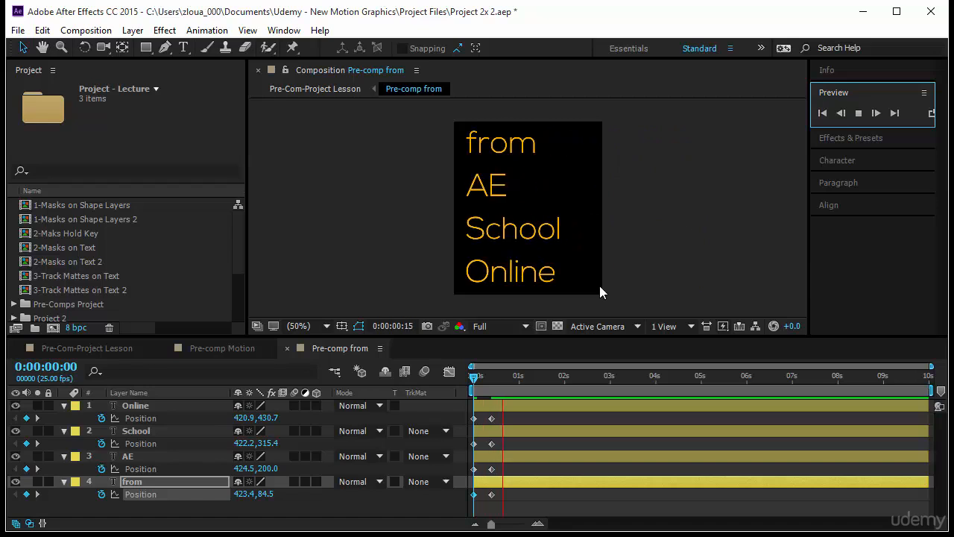
click(438, 394)
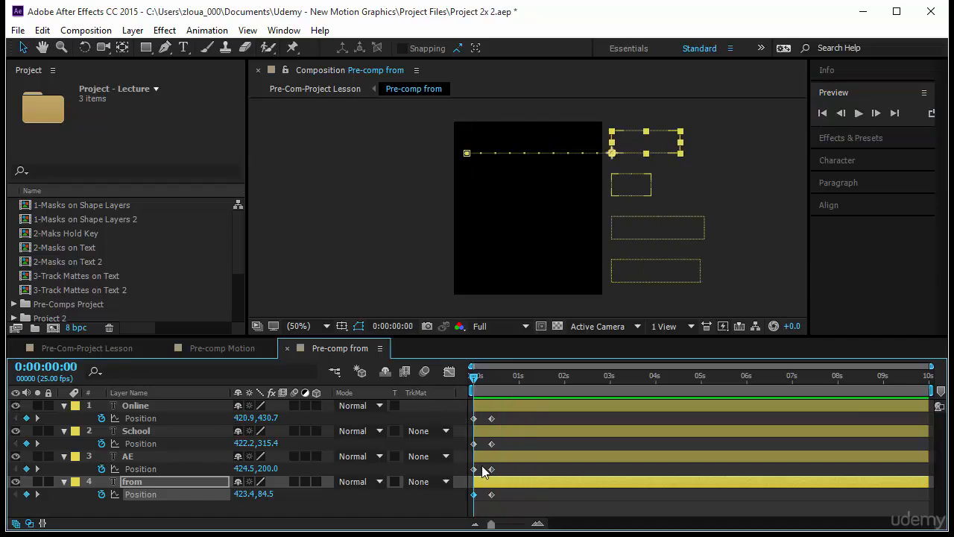
drag(503, 457, 561, 408)
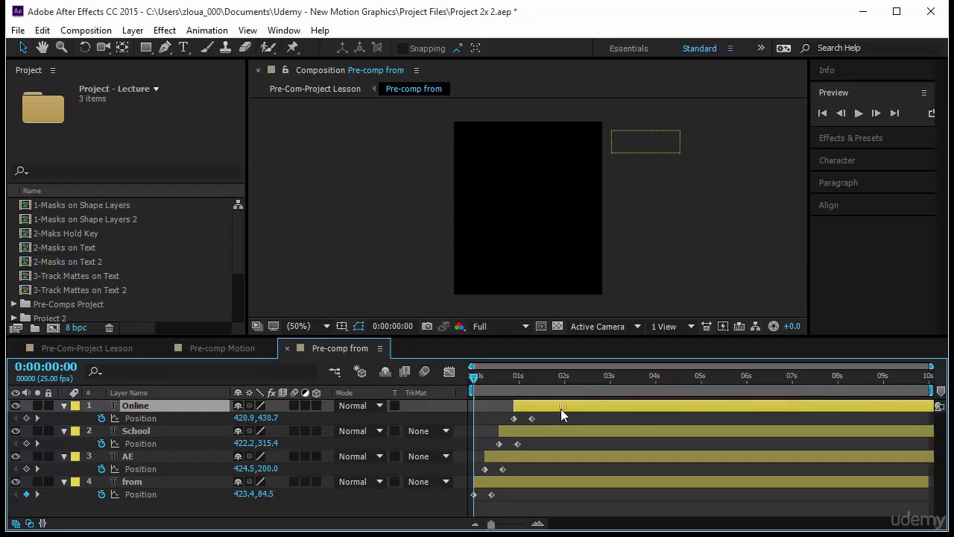
click(859, 113)
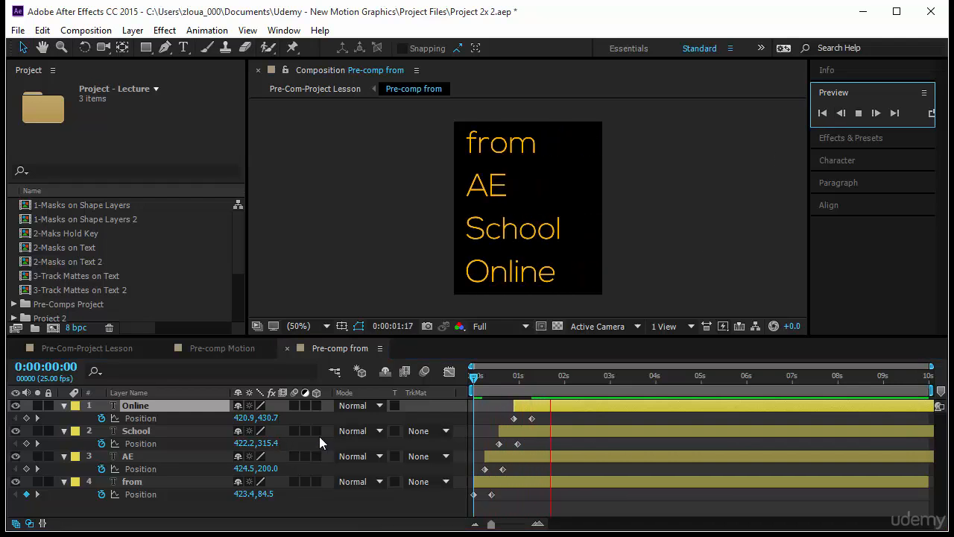
- Enable motion blur on all four text layers and for the composition, and preview the blurred slide-in
drag(294, 404, 295, 482)
click(424, 372)
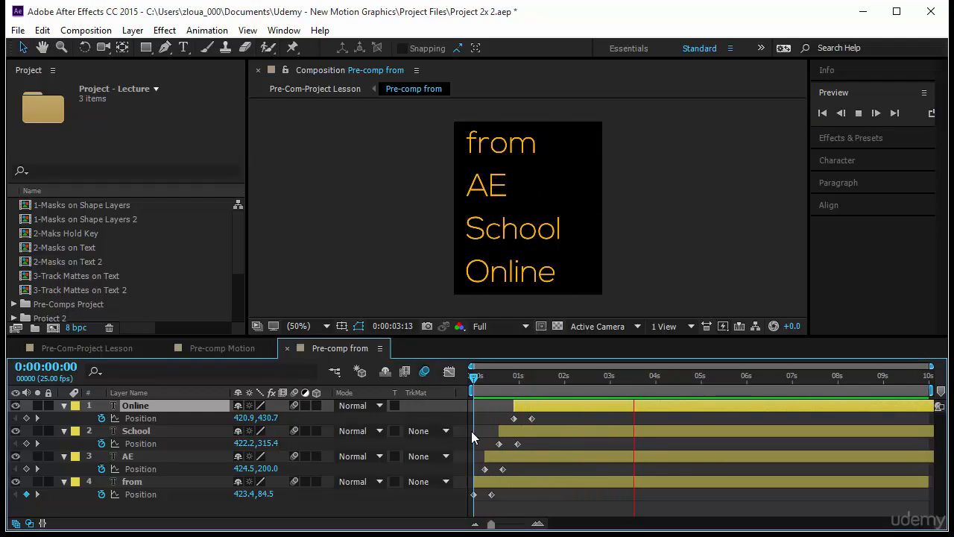
key(space)
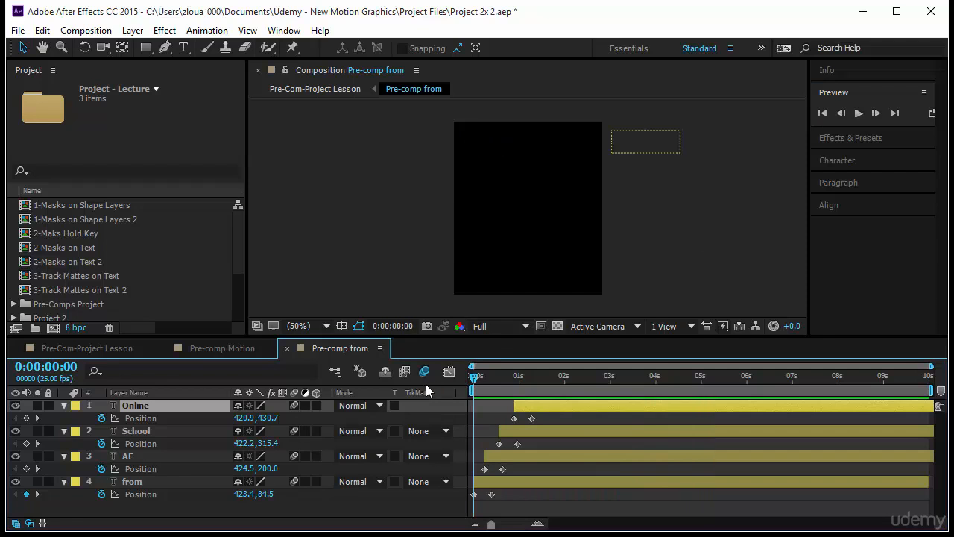
click(859, 113)
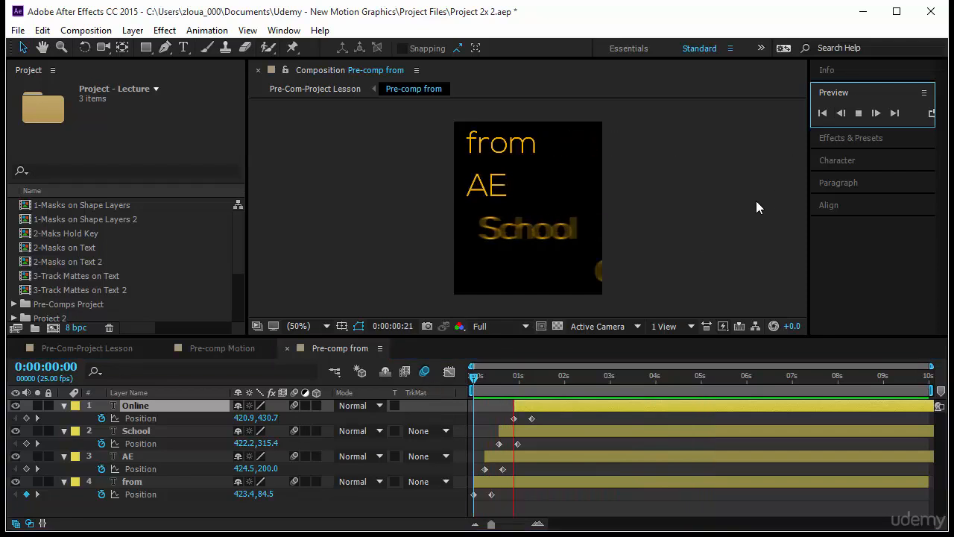
- In Pre-Com-Project Lesson at 0:00:01:20, move the Pre-comp from layer beside the "motion graphics" title and scale it down slightly
click(82, 349)
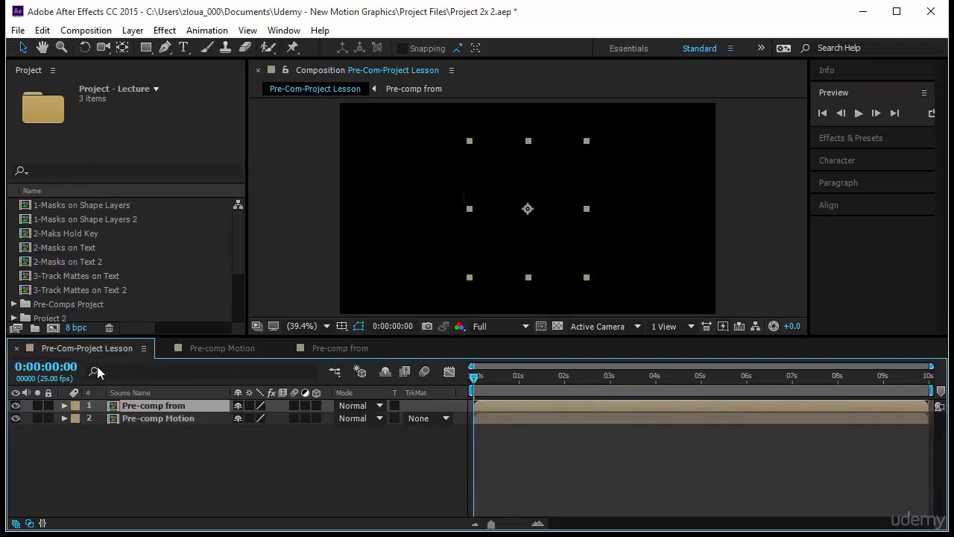
drag(477, 380, 556, 395)
click(492, 242)
drag(492, 242, 463, 239)
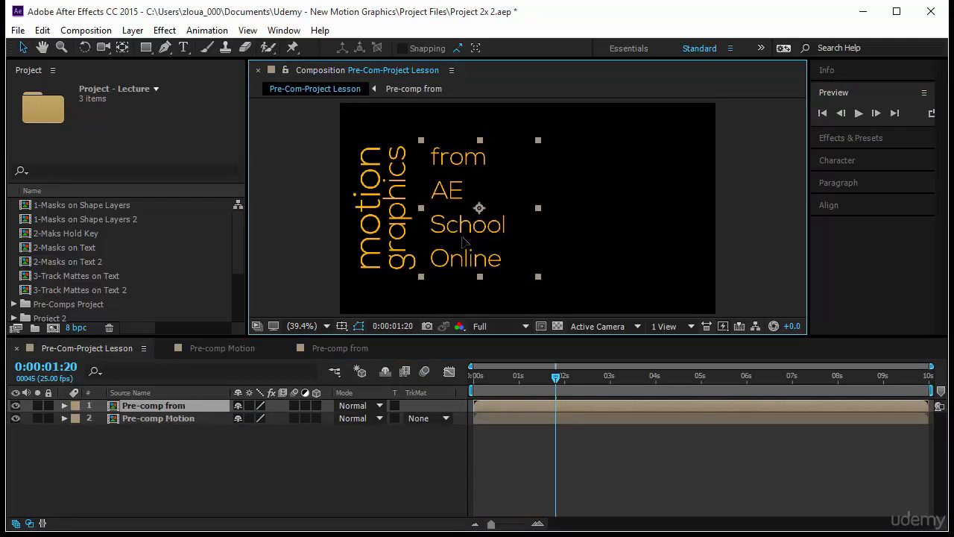
drag(538, 140, 525, 152)
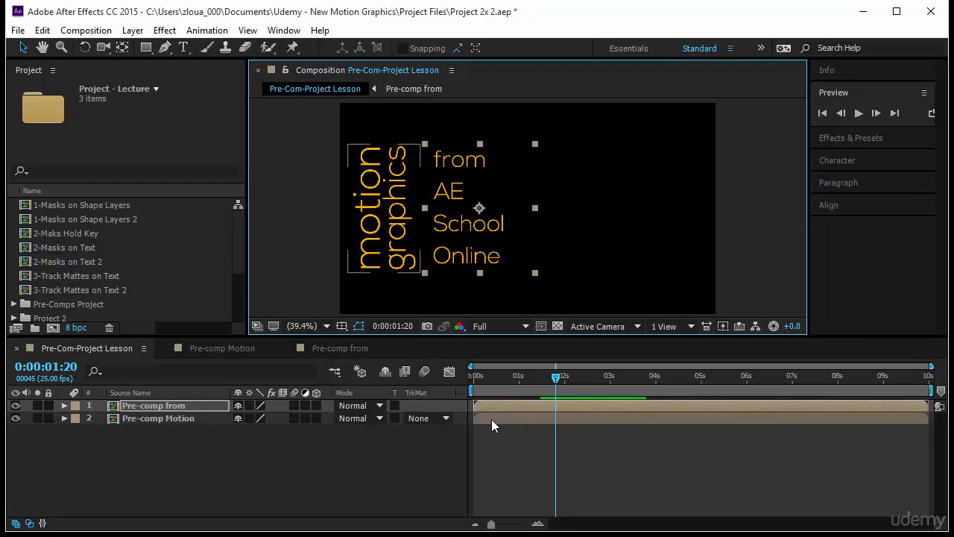
- Shift the Pre-comp from layer in time to start at 0:00:01:13 and preview the composition from the beginning
drag(485, 404, 576, 407)
drag(554, 375, 560, 412)
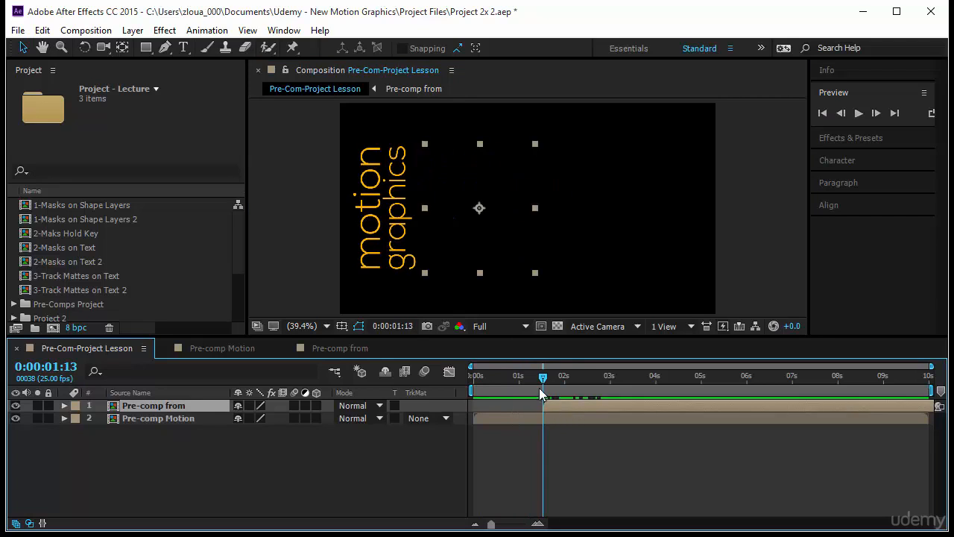
key(Home)
click(858, 113)
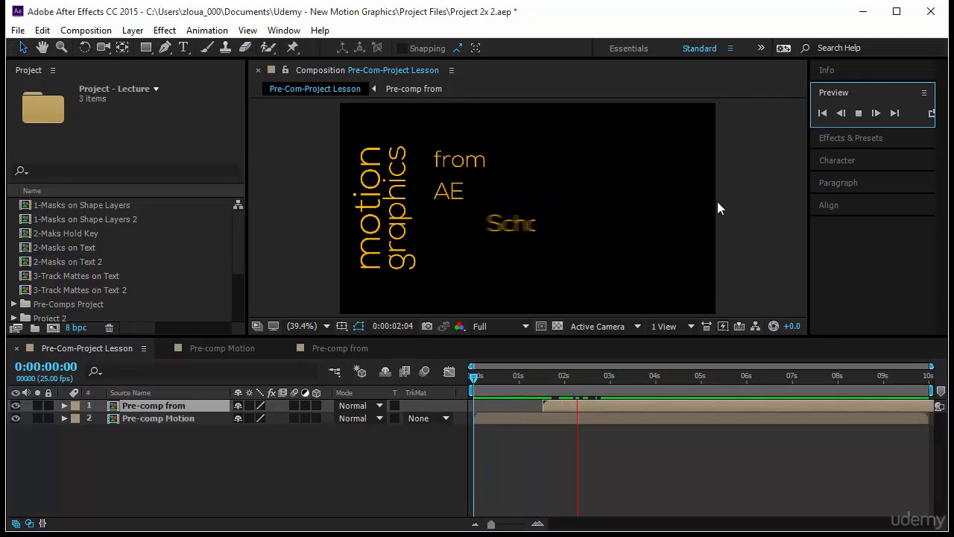
- At 0:00:02:24, add a text layer reading "AWESOME" in the upper right area of the frame
drag(476, 378, 610, 379)
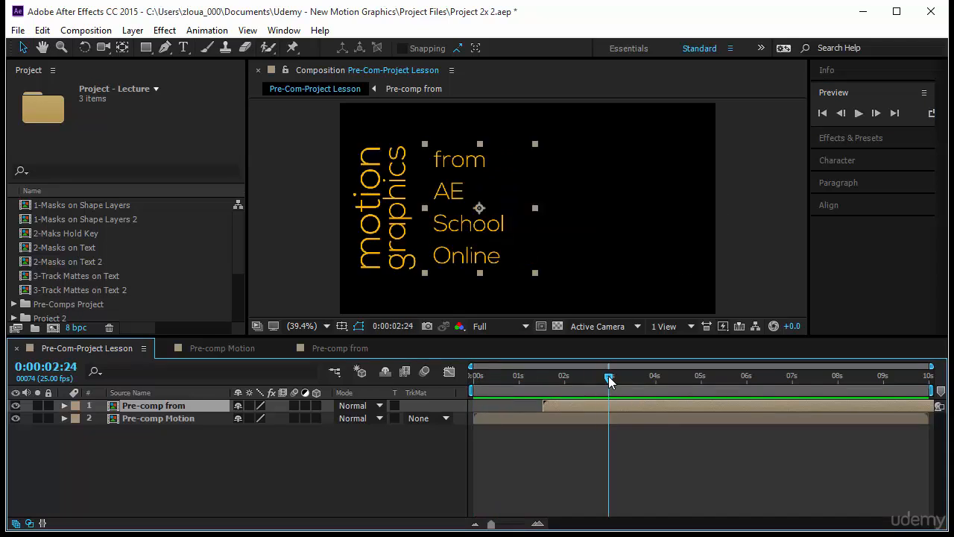
click(184, 47)
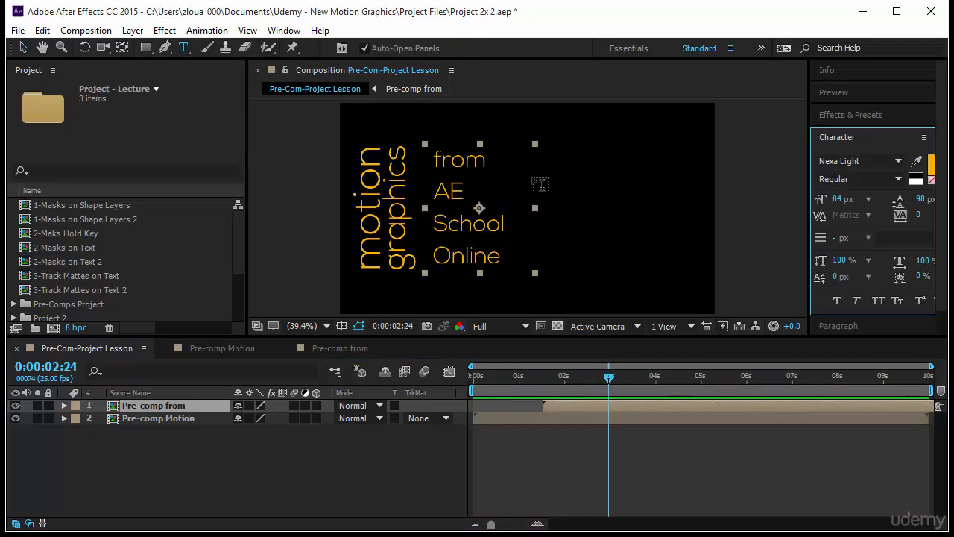
click(567, 161)
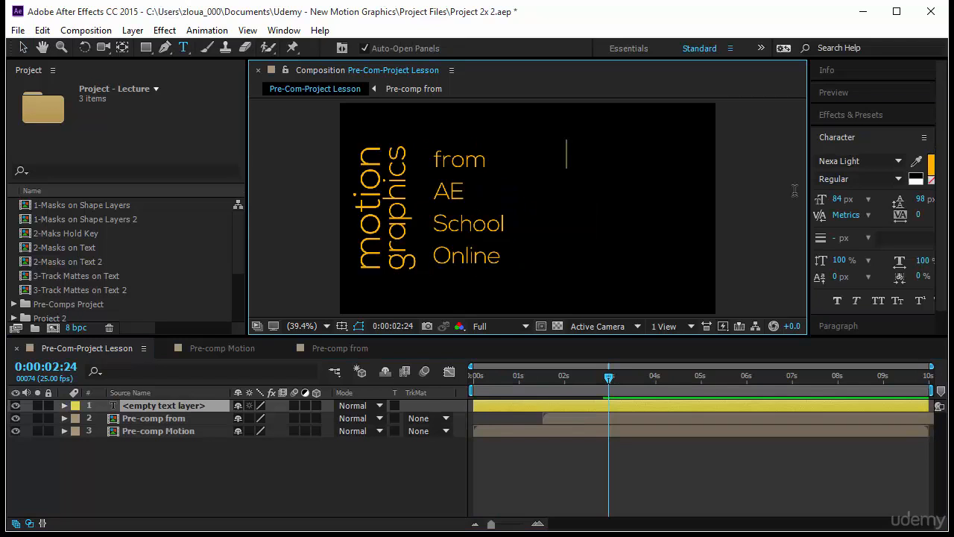
text(AWESOME)
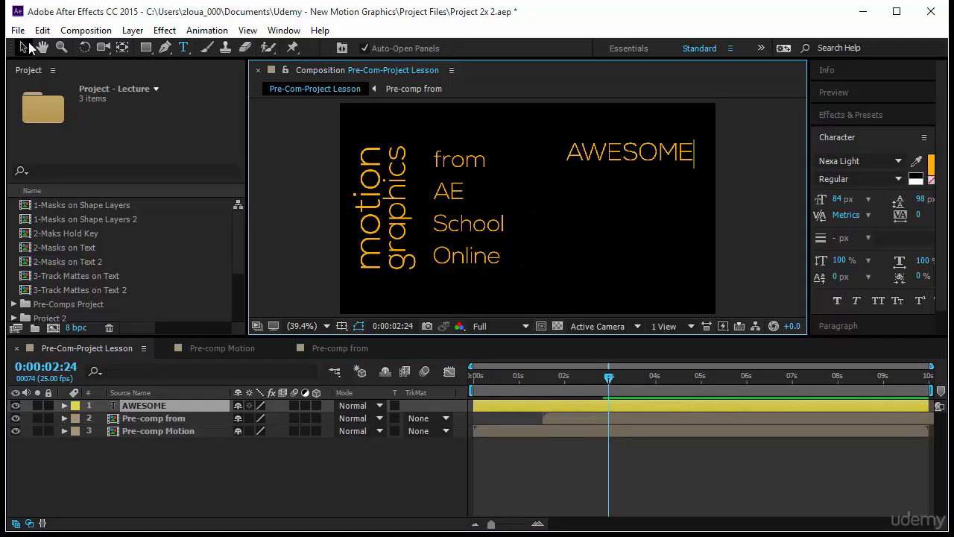
click(25, 47)
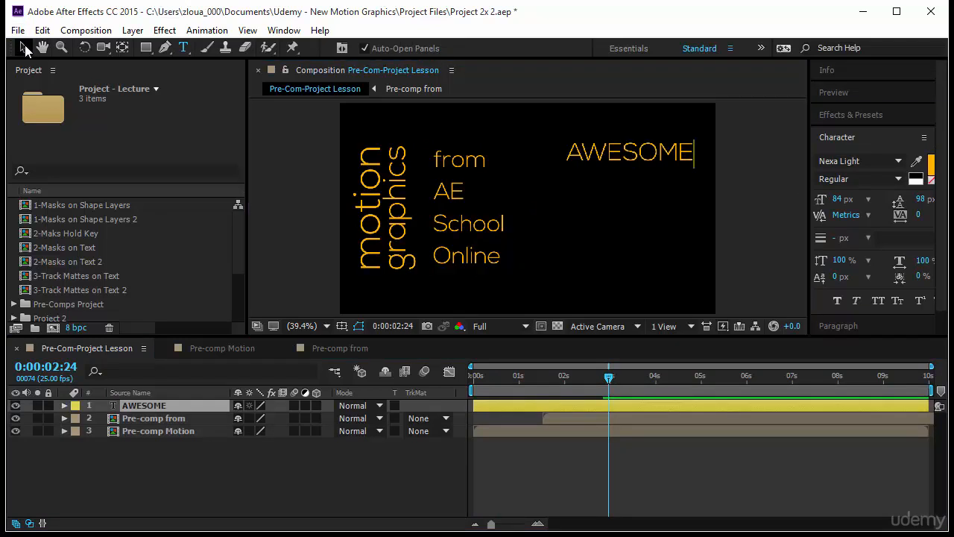
- Duplicate the AWESOME text layer, place the copy below it and change its text to "simple"
key(ctrl+d)
drag(653, 153, 652, 188)
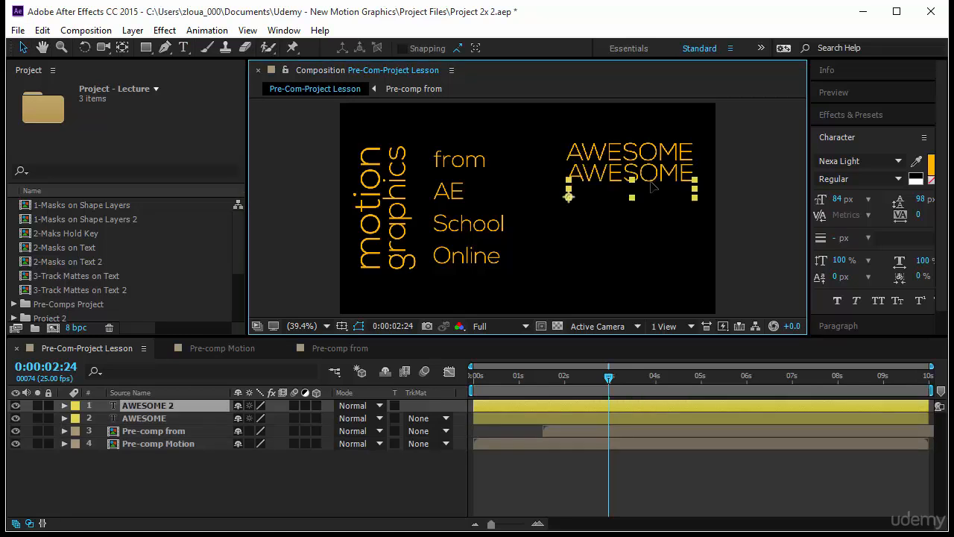
double_click(654, 186)
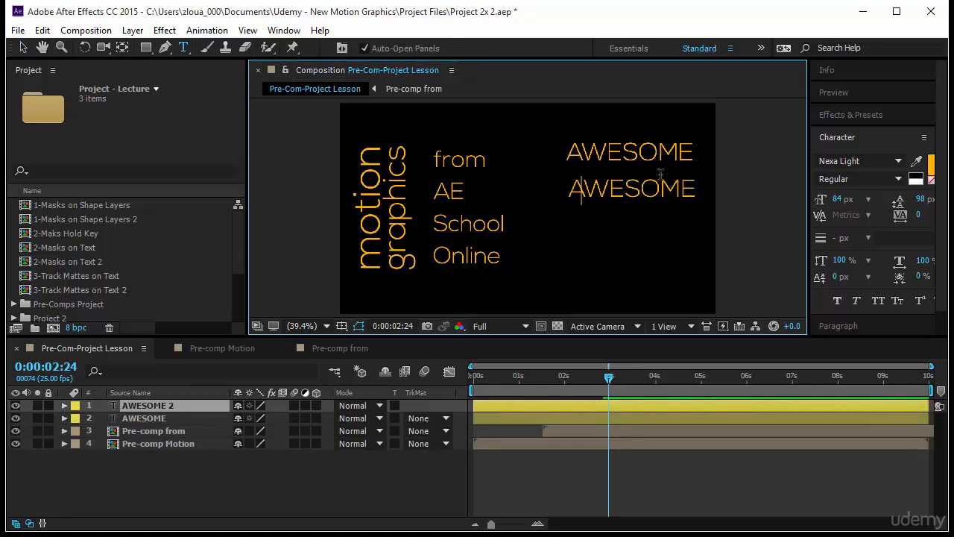
text(simple)
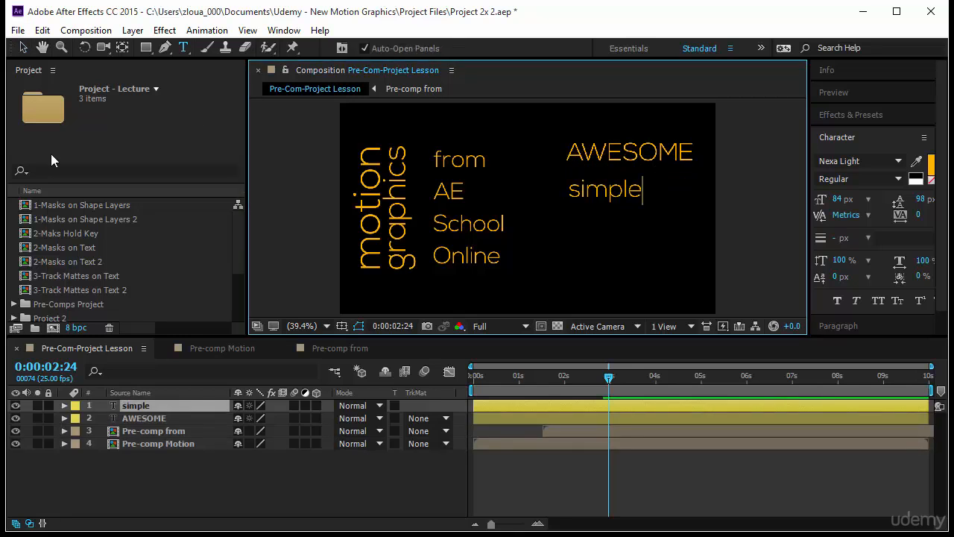
click(23, 47)
- Duplicate the "simple" text layer, place the copy below it and change its text to "techniques"
key(ctrl+d)
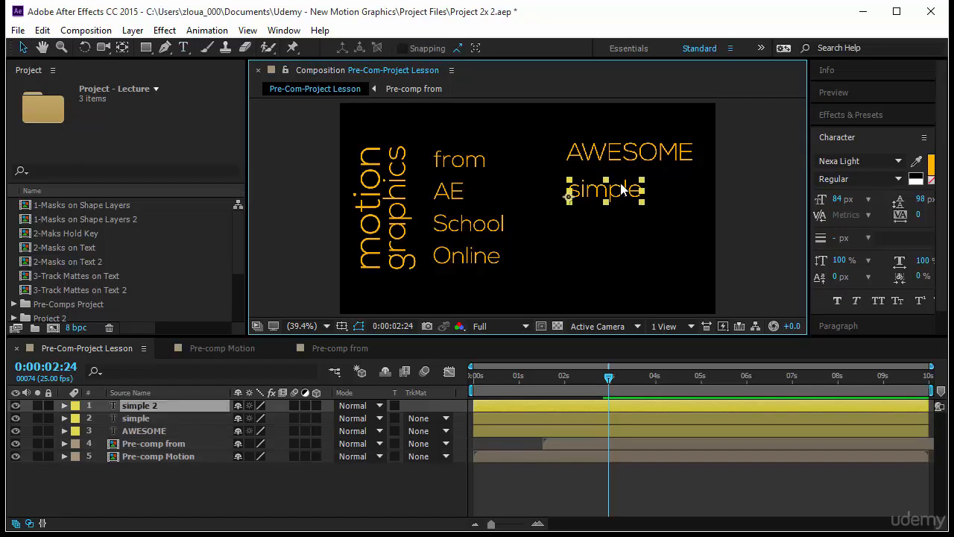
drag(607, 195, 608, 234)
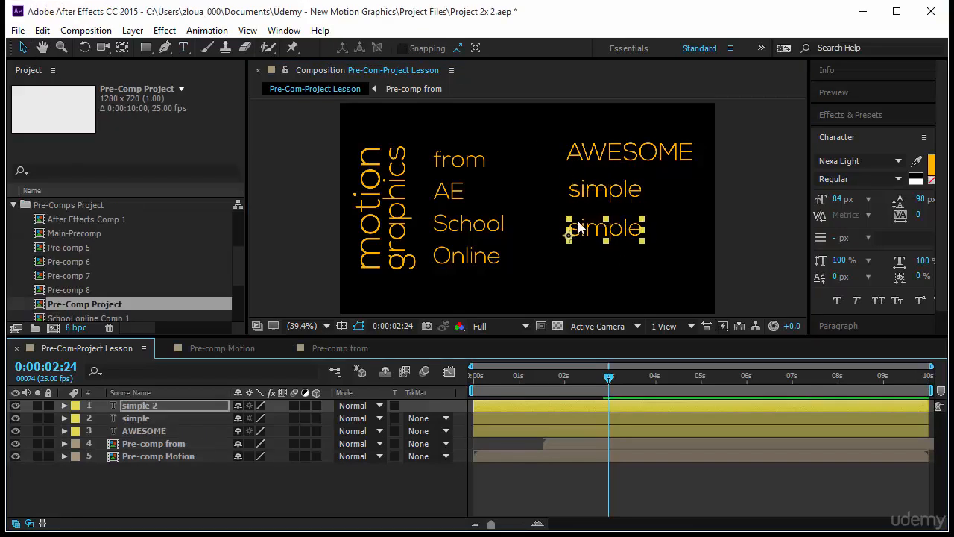
double_click(578, 227)
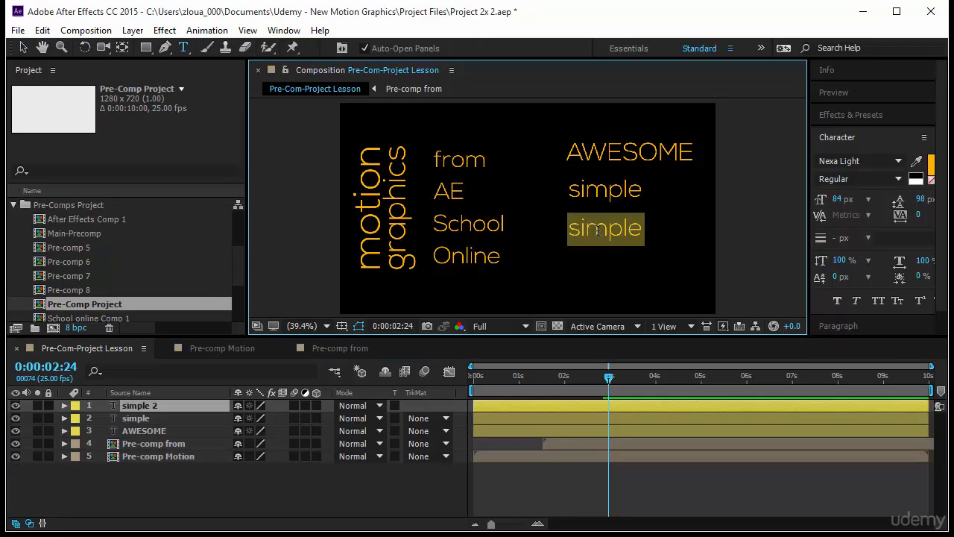
text(techniques)
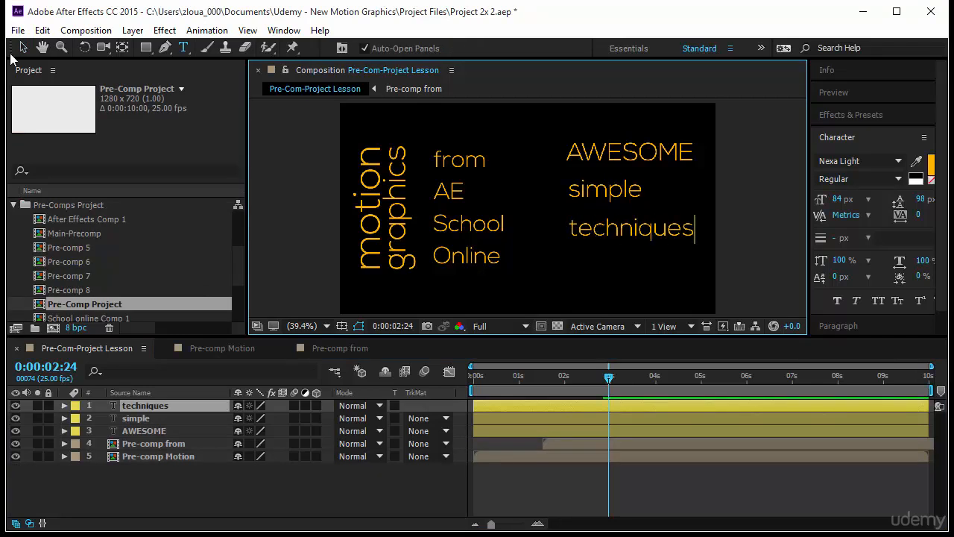
click(22, 48)
- Lower AWESOME and make it faux bold, and enlarge "simple" to 154 px, placing it directly beneath AWESOME
drag(622, 152, 623, 169)
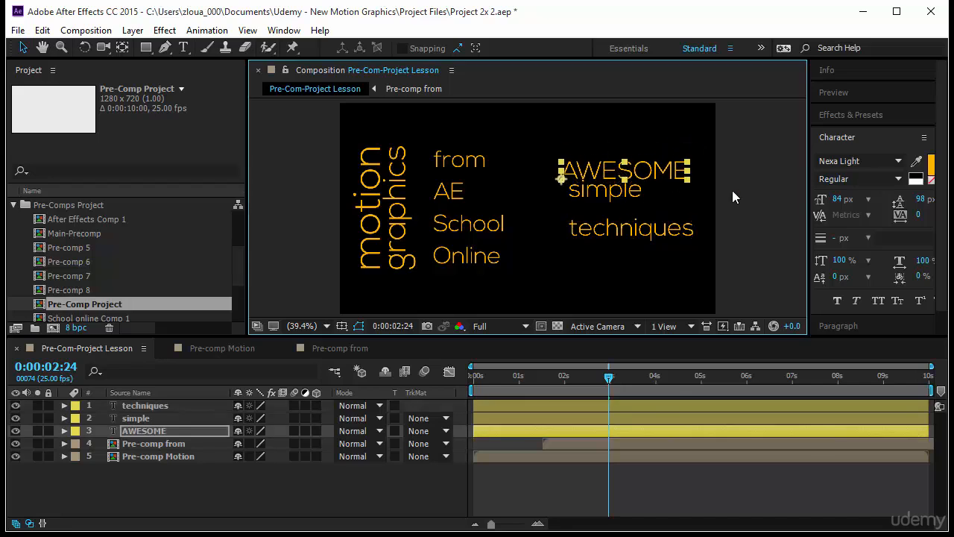
click(836, 301)
drag(600, 190, 601, 197)
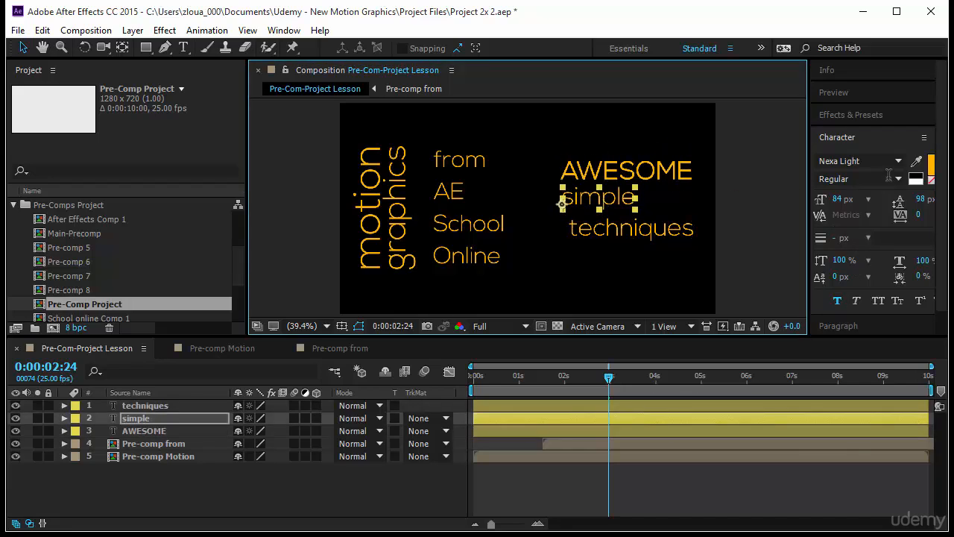
drag(836, 205, 887, 211)
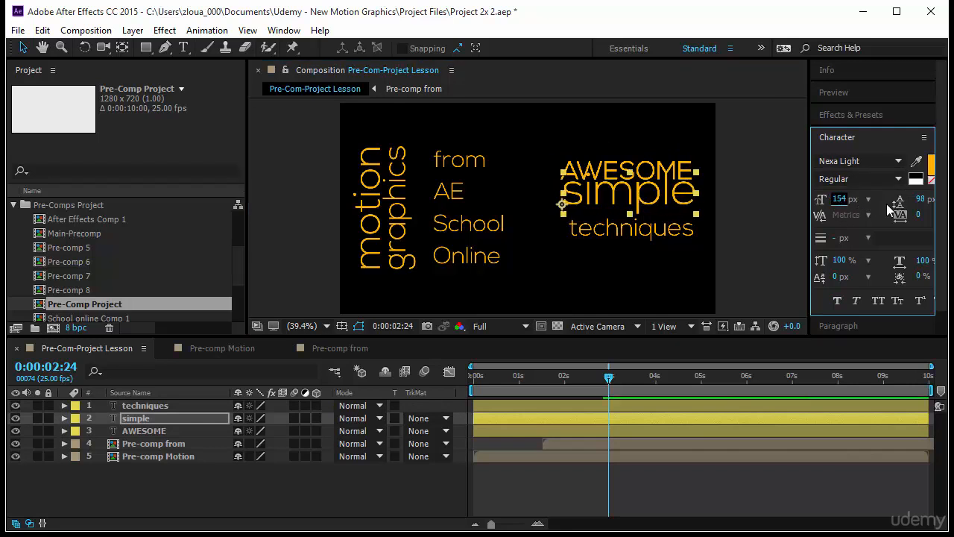
drag(659, 193, 659, 204)
- Move "techniques" closely beneath "simple" and set its font size to 87 px
drag(665, 230, 661, 234)
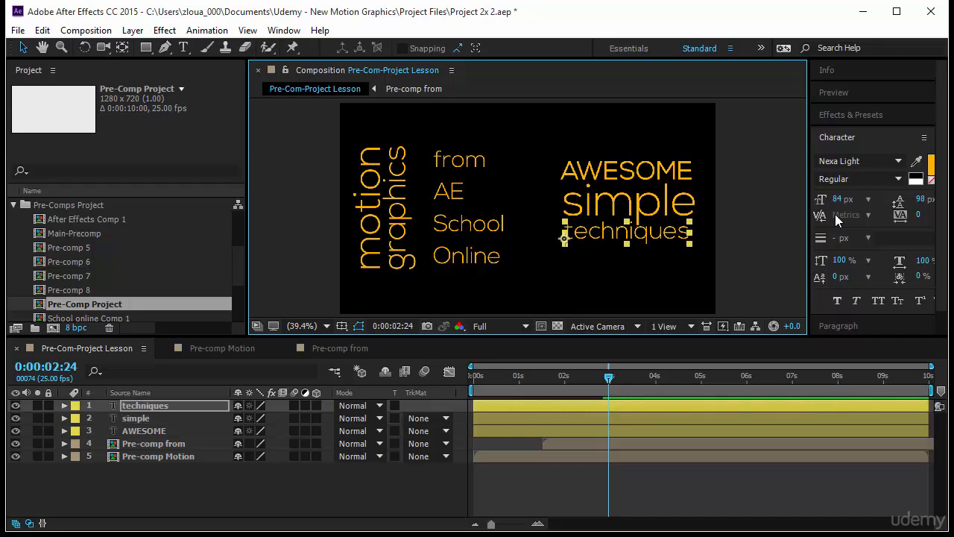
drag(835, 202, 838, 201)
click(771, 226)
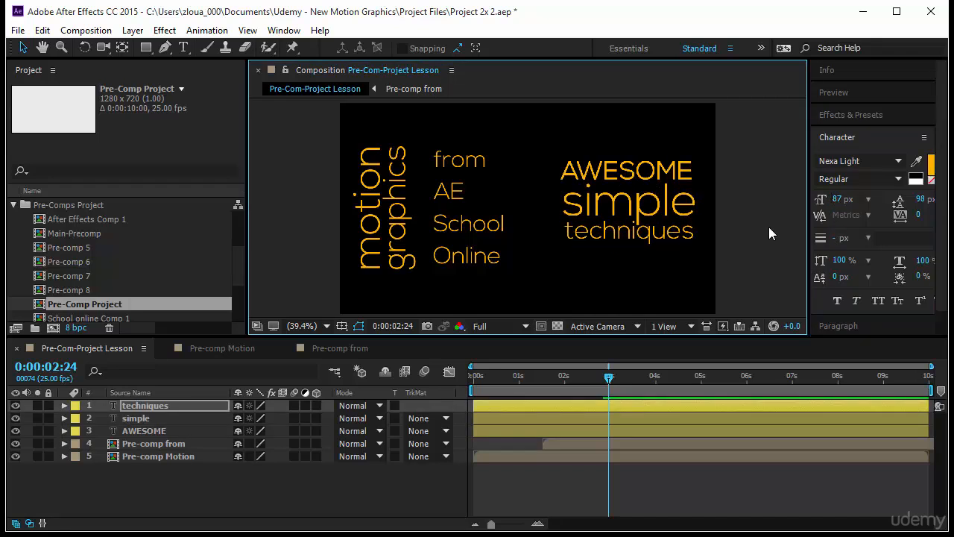
- Select the AWESOME, simple and techniques layers and align their left edges to the selection
drag(742, 160, 708, 216)
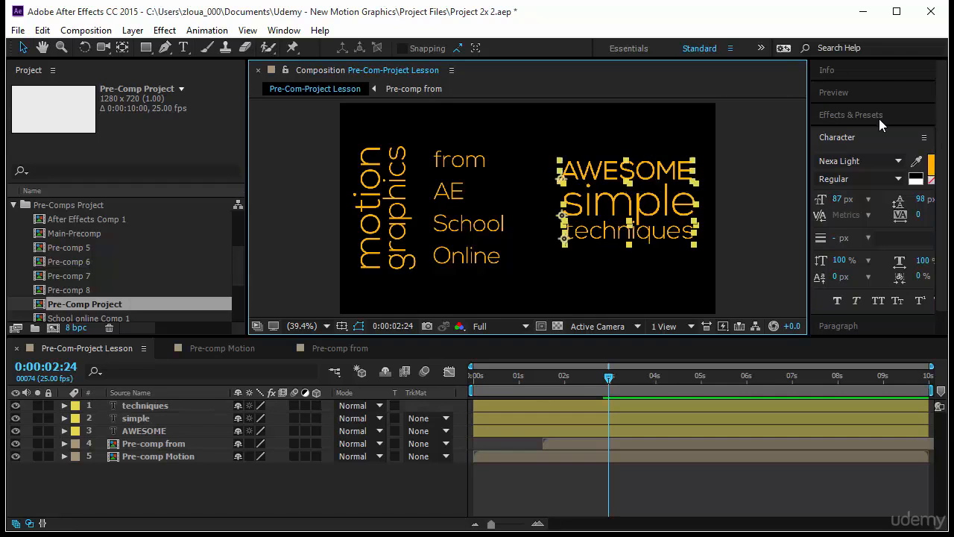
click(859, 324)
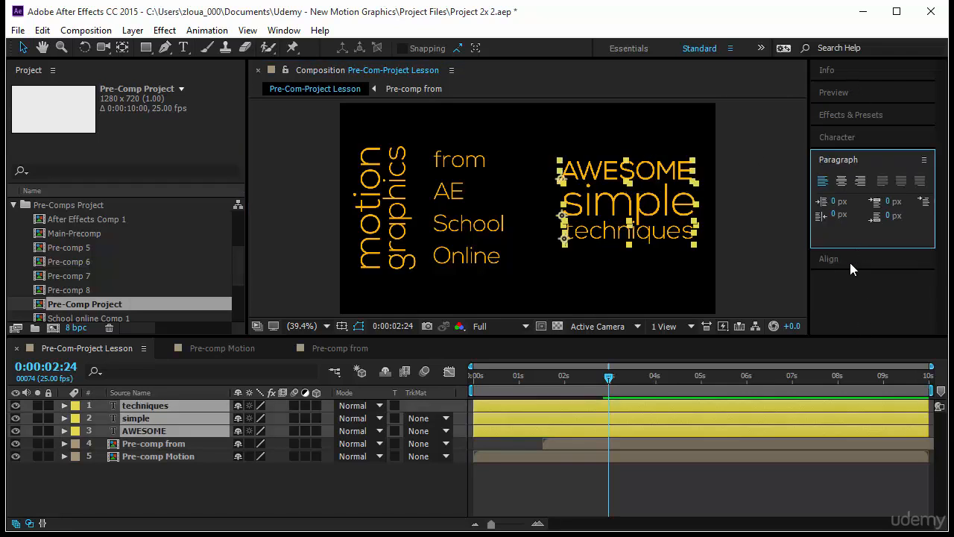
click(850, 263)
click(818, 221)
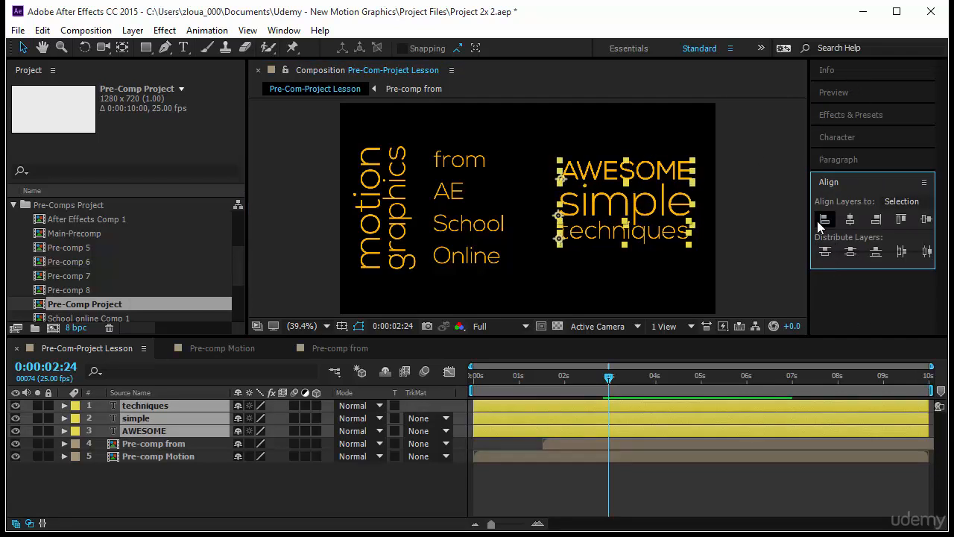
click(770, 244)
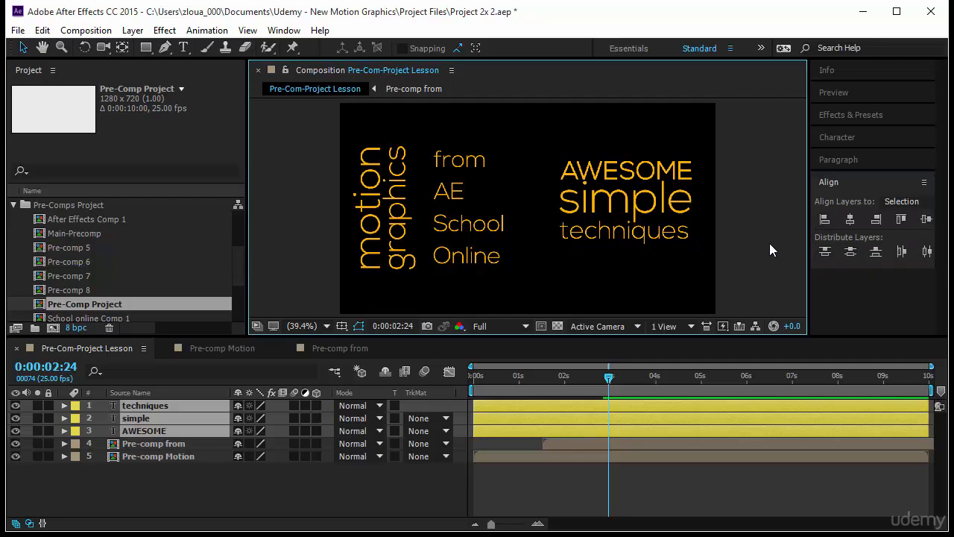
- Pre-compose the AWESOME, simple and techniques layers into a new composition named "Pre-comp Awesome" and open it
drag(743, 134, 625, 249)
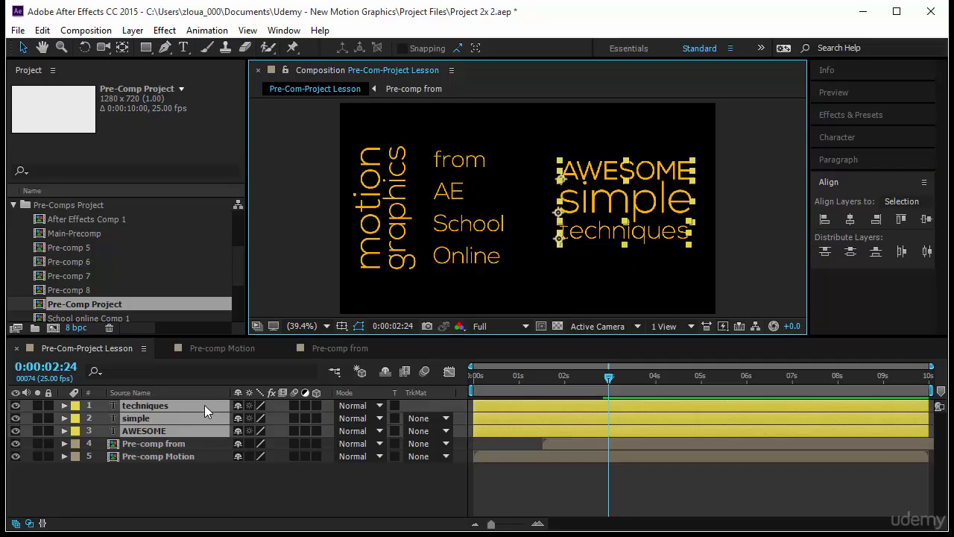
right_click(205, 403)
click(266, 464)
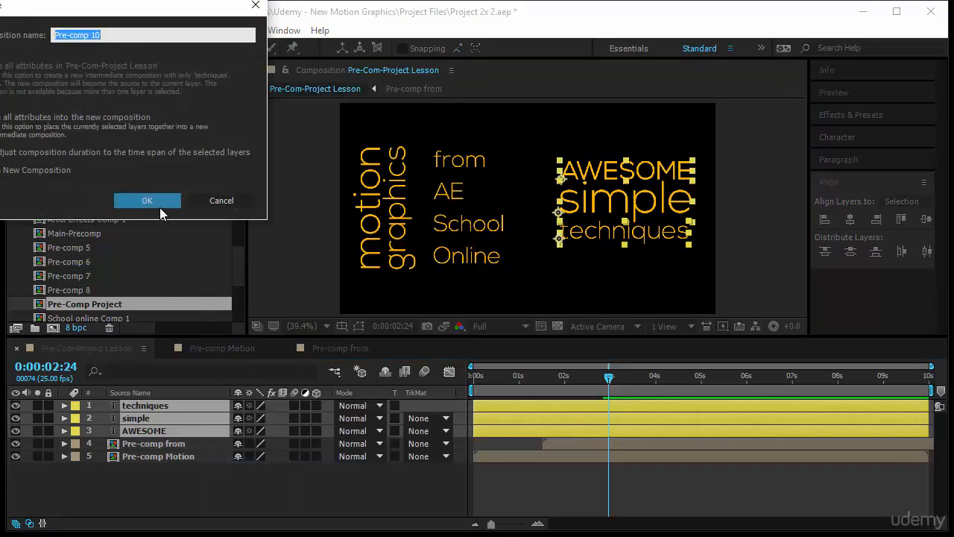
click(88, 40)
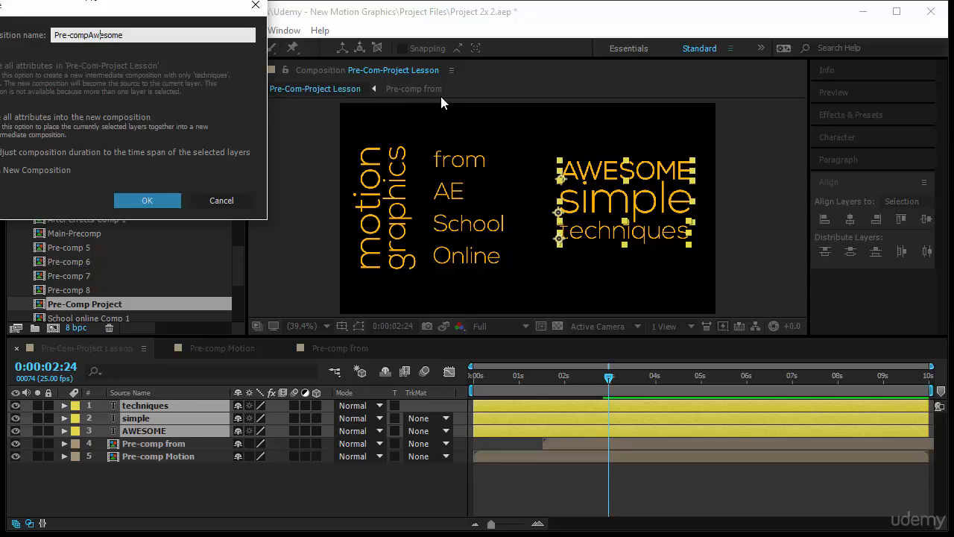
key(Return)
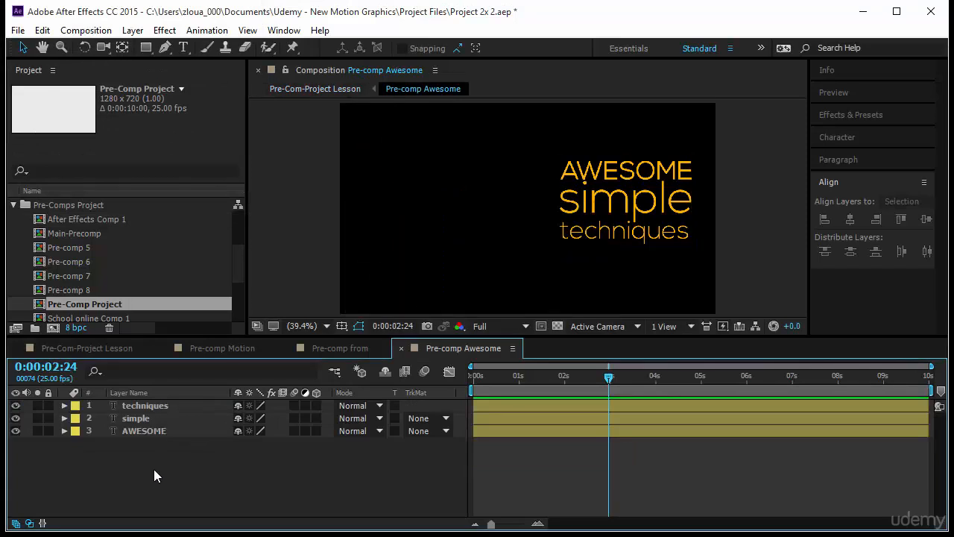
- Draw a region of interest around the AWESOME simple techniques block and adjust its upper and lower edges closely around the text
click(541, 326)
drag(553, 146, 718, 266)
drag(634, 147, 634, 137)
drag(633, 266, 634, 254)
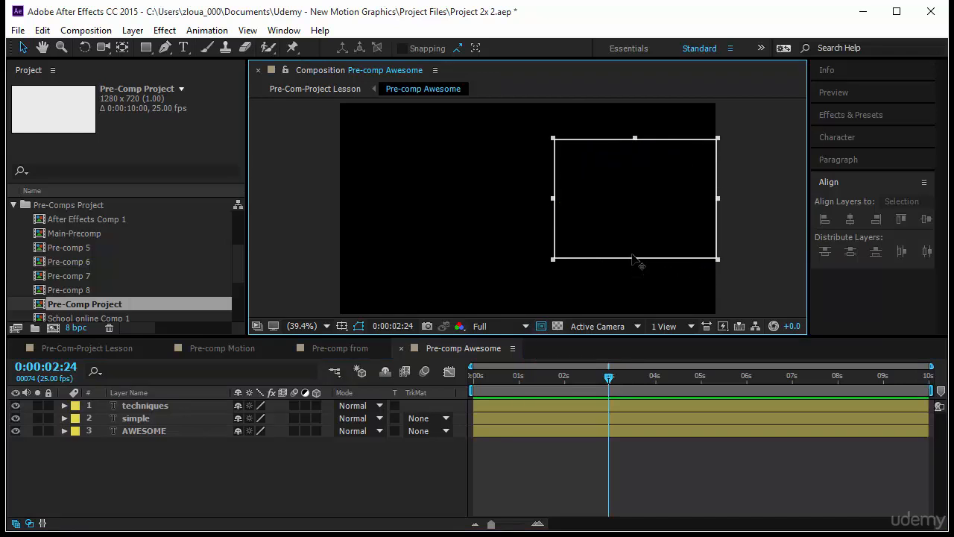
- Add Position keyframes at 0:00:00:10 to the techniques, simple and AWESOME layers
drag(611, 376, 402, 403)
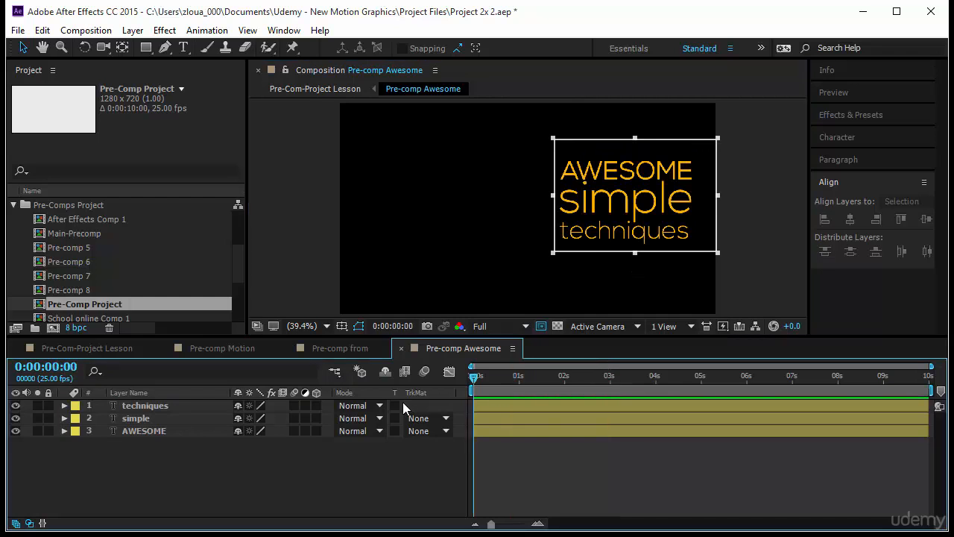
drag(490, 381, 490, 383)
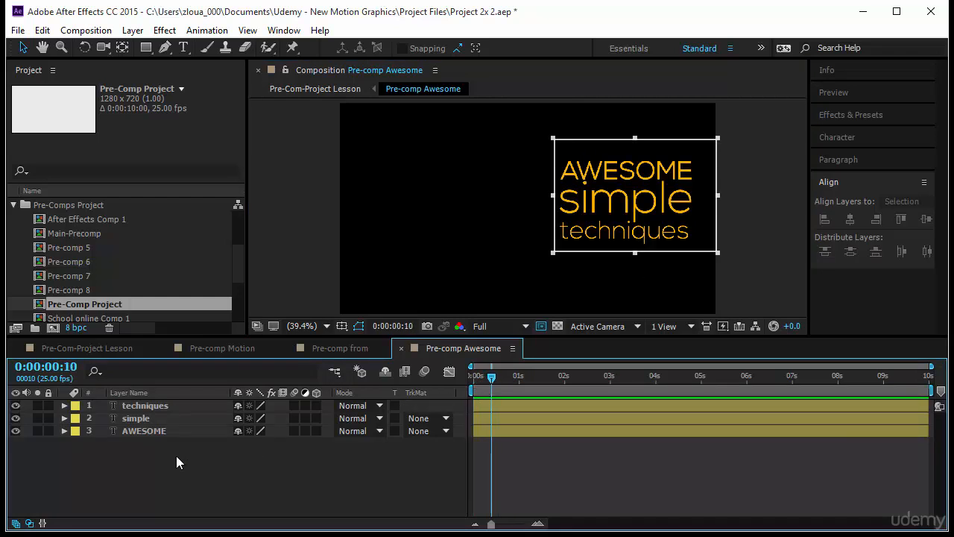
drag(176, 456, 194, 399)
key(p)
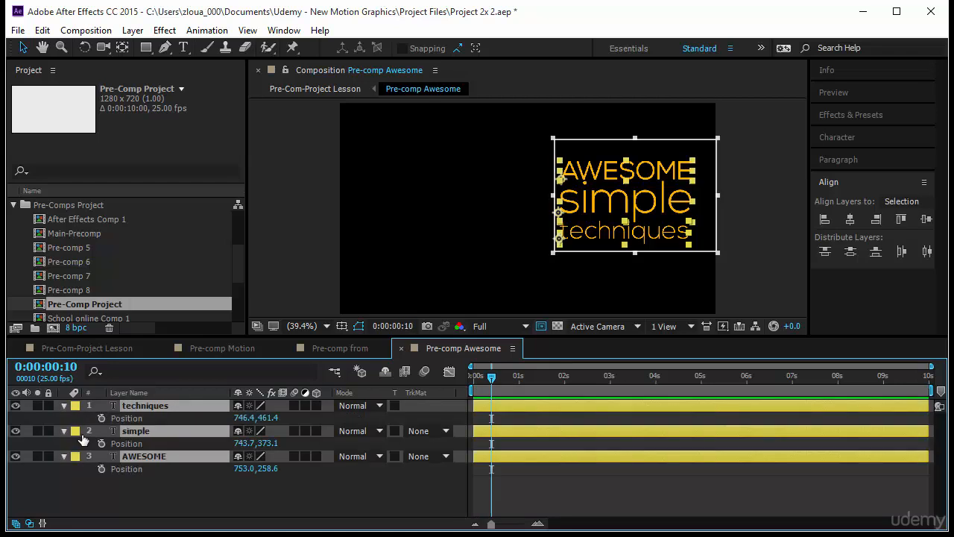
click(102, 419)
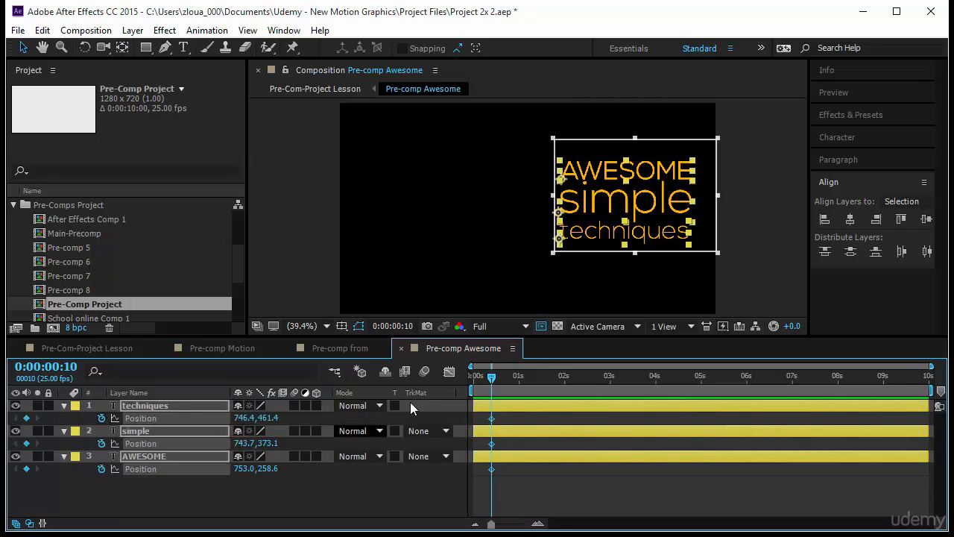
click(437, 488)
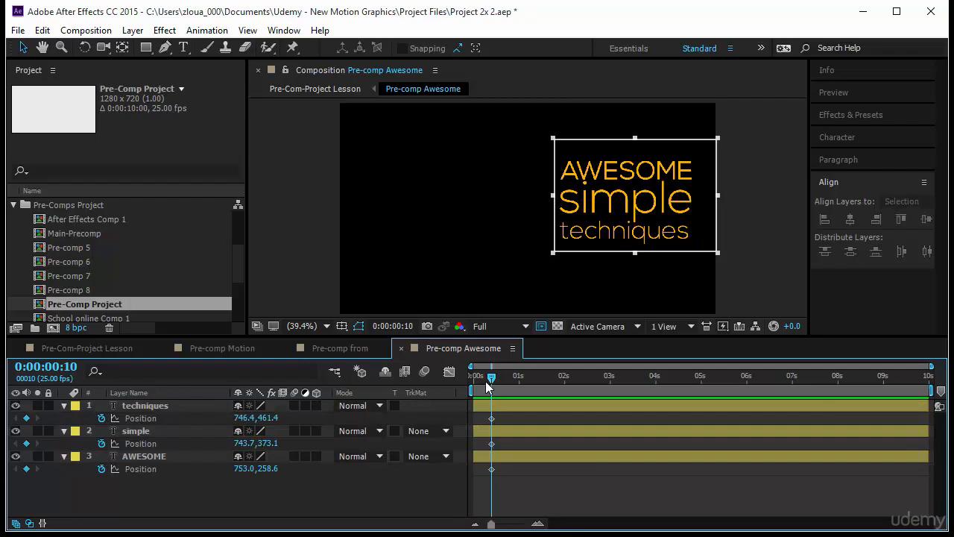
- Keyframe AWESOME slightly higher at 0:00:00:07 (Y about 215.5) and below the region of interest at 0:00:00:00 (Y about 626.2)
click(486, 381)
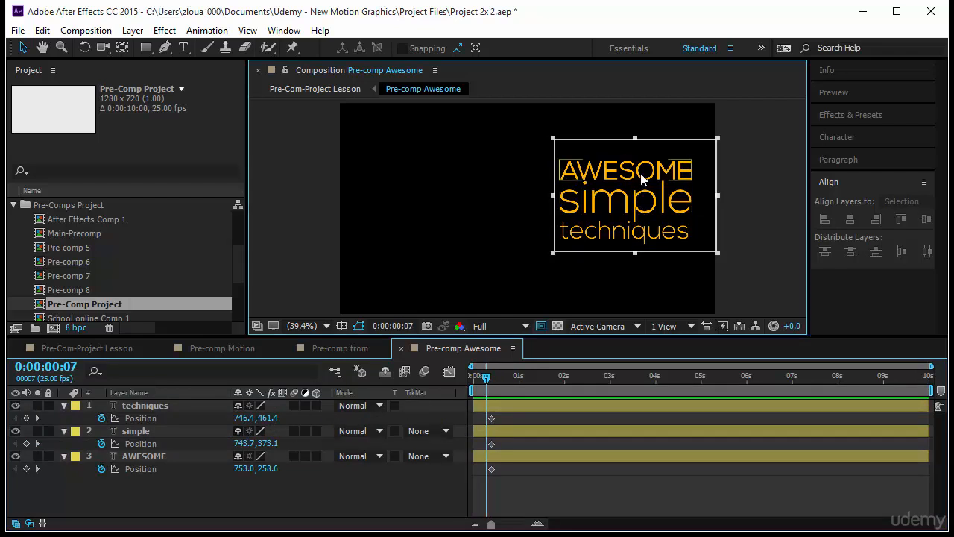
drag(641, 177, 642, 164)
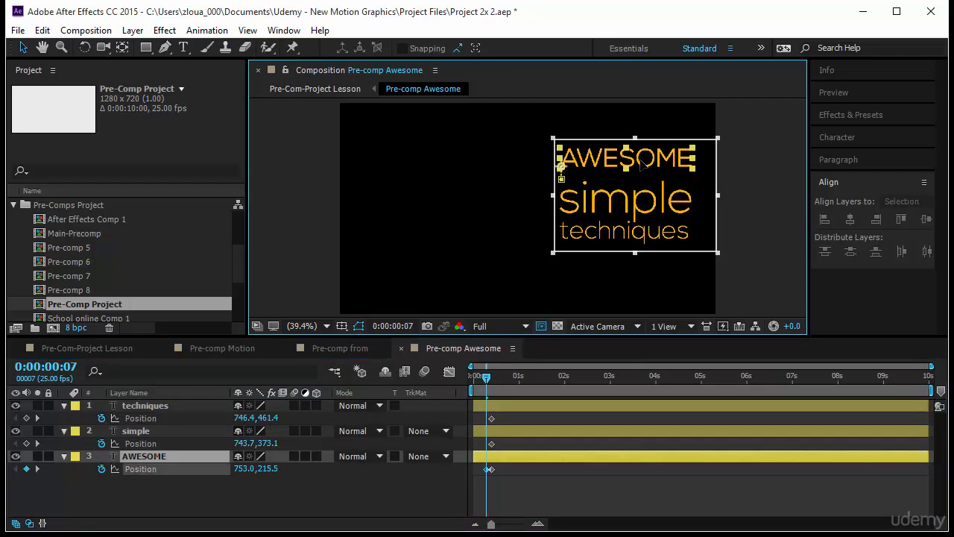
drag(486, 382, 439, 385)
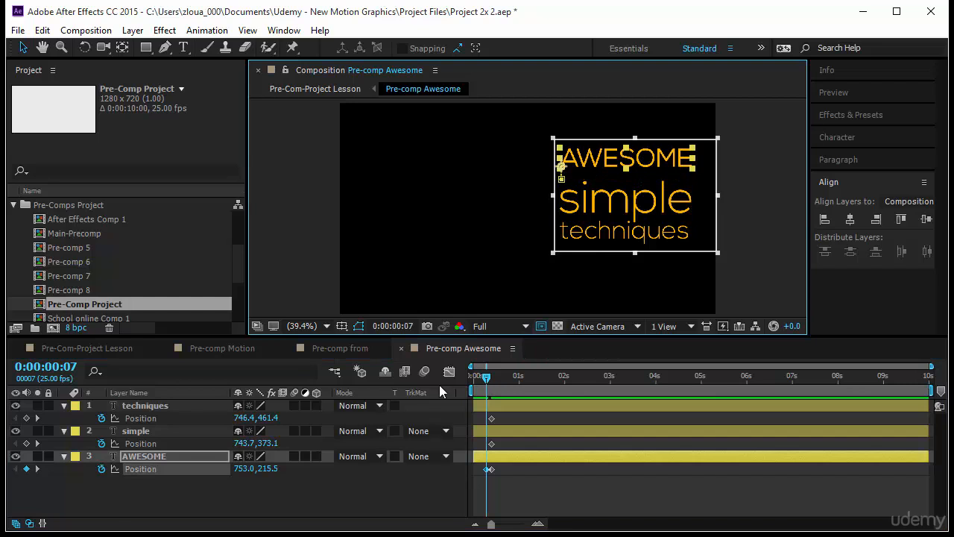
click(610, 164)
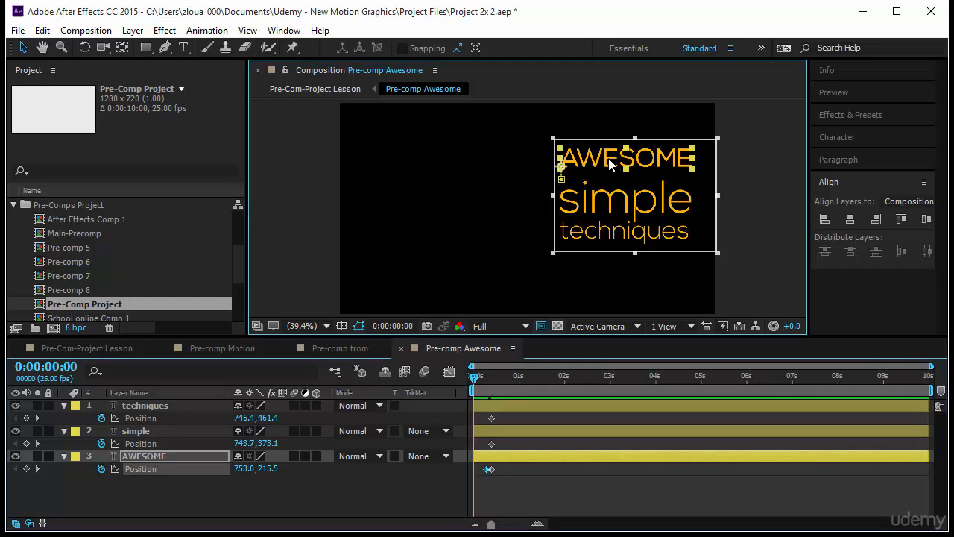
drag(600, 160, 638, 281)
- At 0:00:00:00, move "simple" out past the region's left edge (X about 246.8) and "techniques" past its right edge (X about 1309.2)
click(628, 199)
drag(628, 200, 483, 200)
click(603, 248)
drag(601, 237, 767, 238)
- Crop the composition to the region of interest and scrub the animation to 0:00:00:15
click(96, 35)
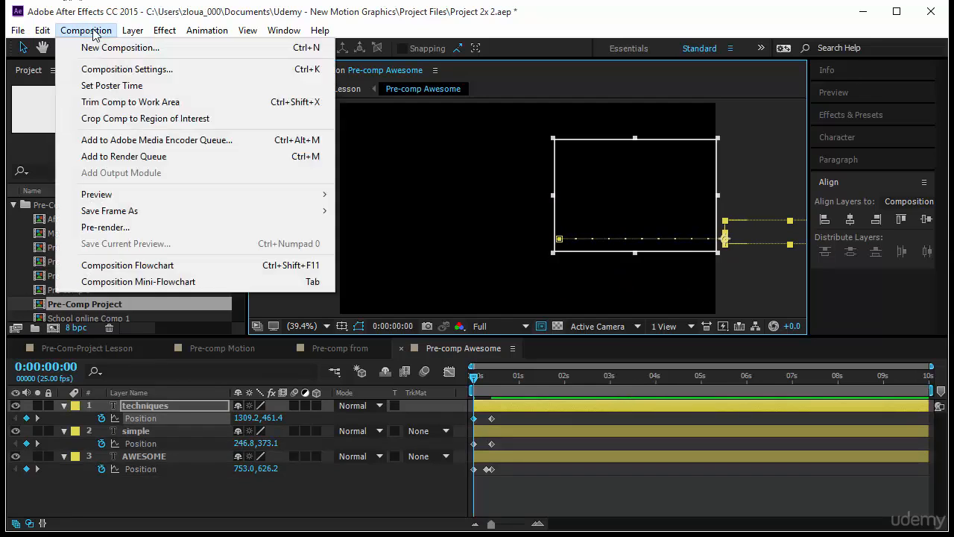
click(112, 117)
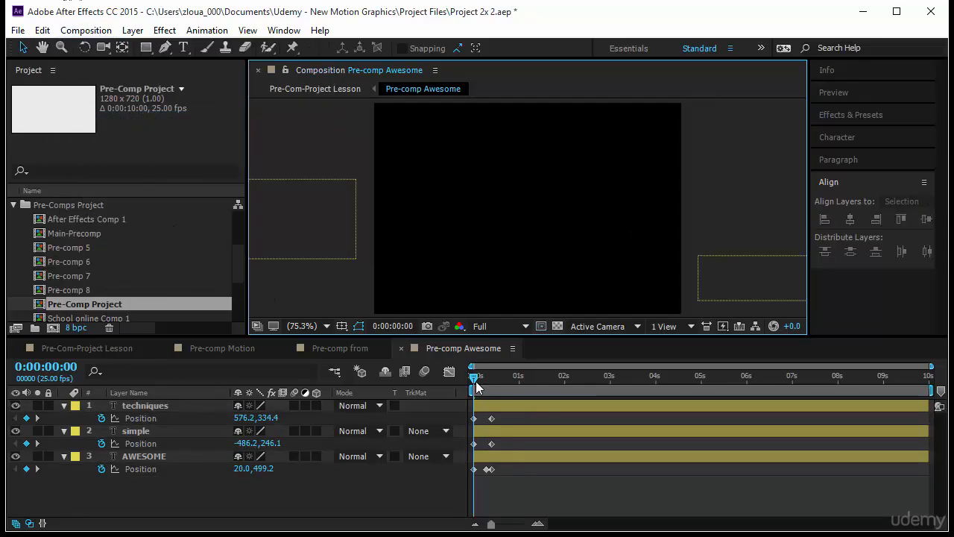
drag(476, 381, 500, 408)
click(208, 463)
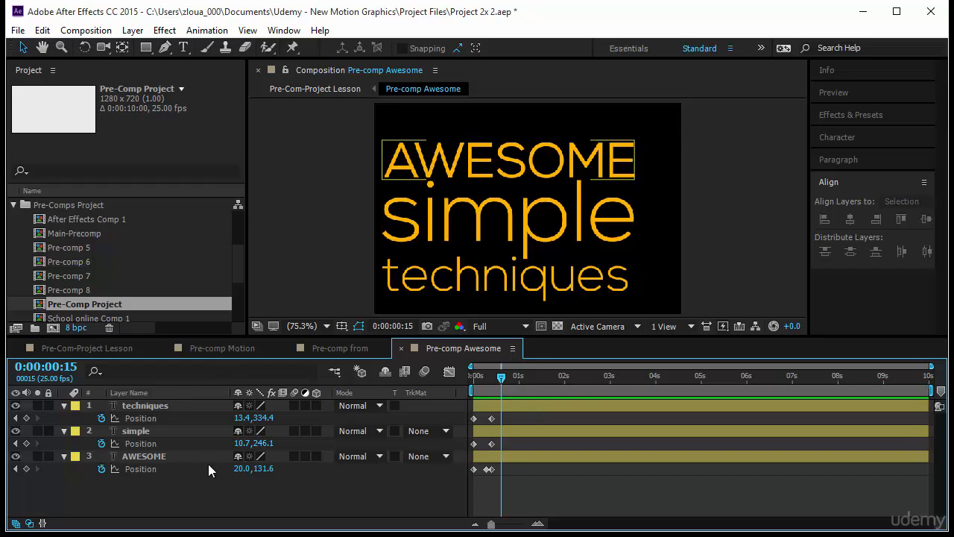
- Stagger the layers so "simple" starts after AWESOME and "techniques" slightly after "simple", and preview the animation from the beginning
click(522, 430)
drag(536, 433, 556, 408)
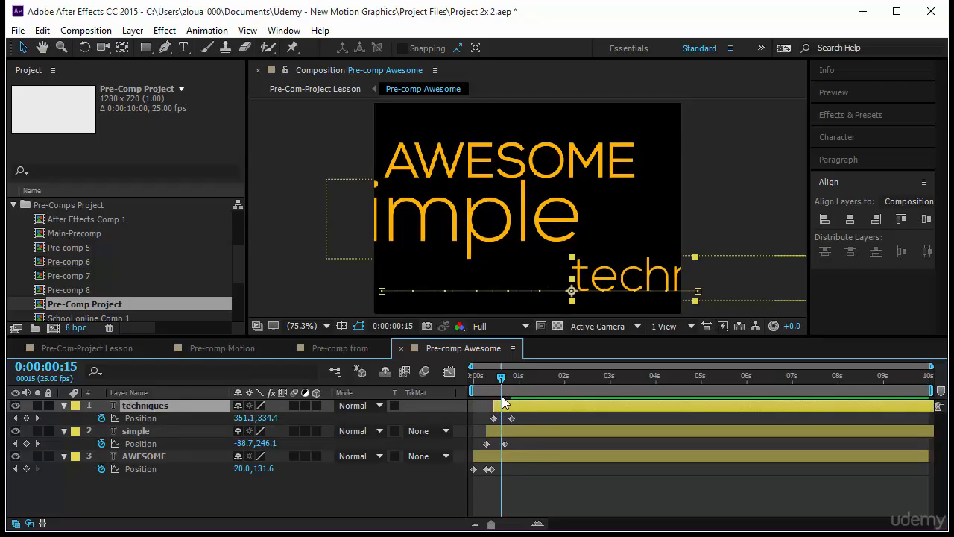
key(Home)
click(835, 92)
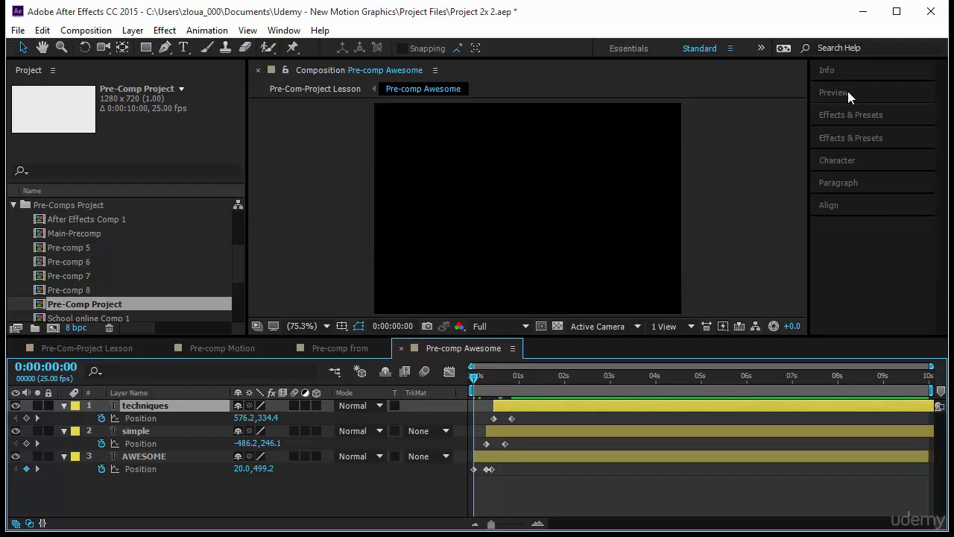
click(858, 113)
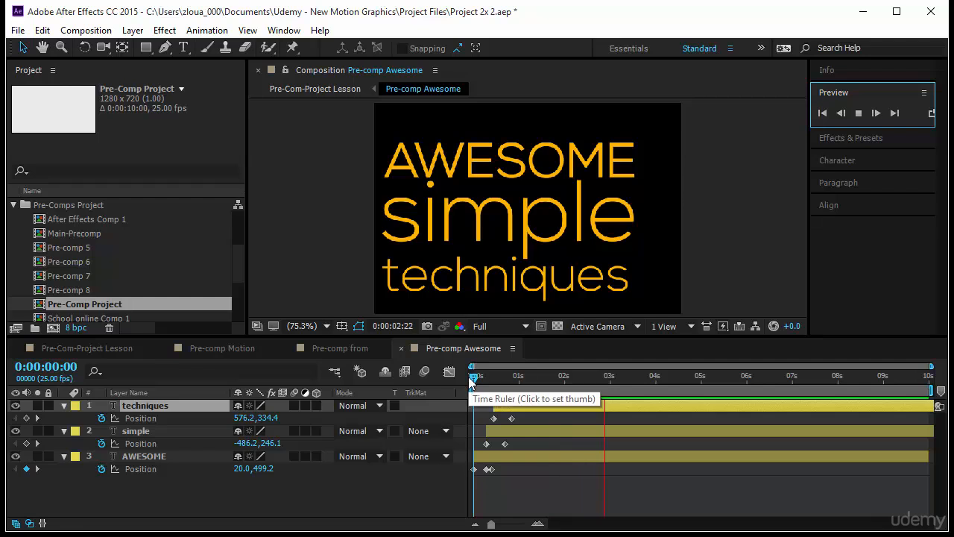
- In Pre-Com-Project Lesson, start Pre-comp Awesome at 0:00:03:00 and place its text block to the right of the "from AE School Online" lines
click(96, 350)
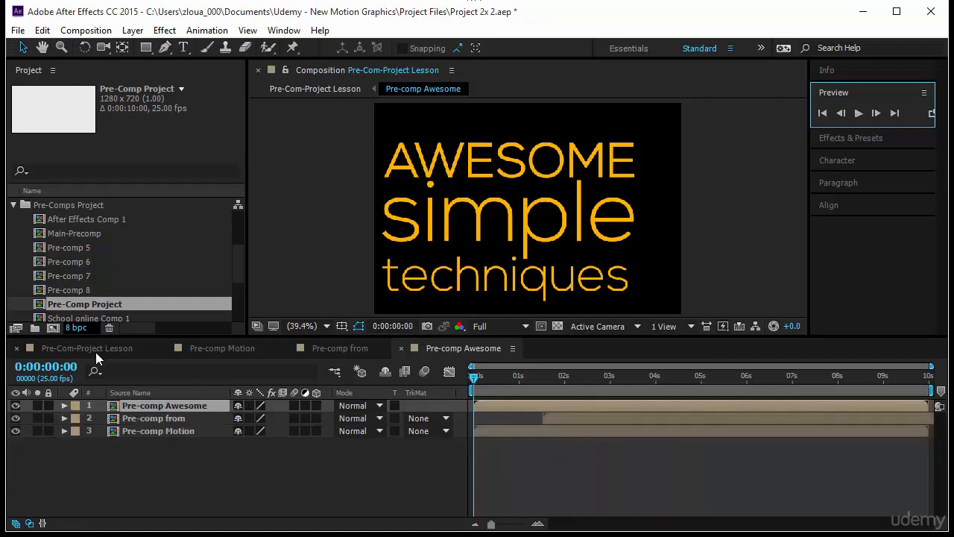
drag(499, 386, 649, 415)
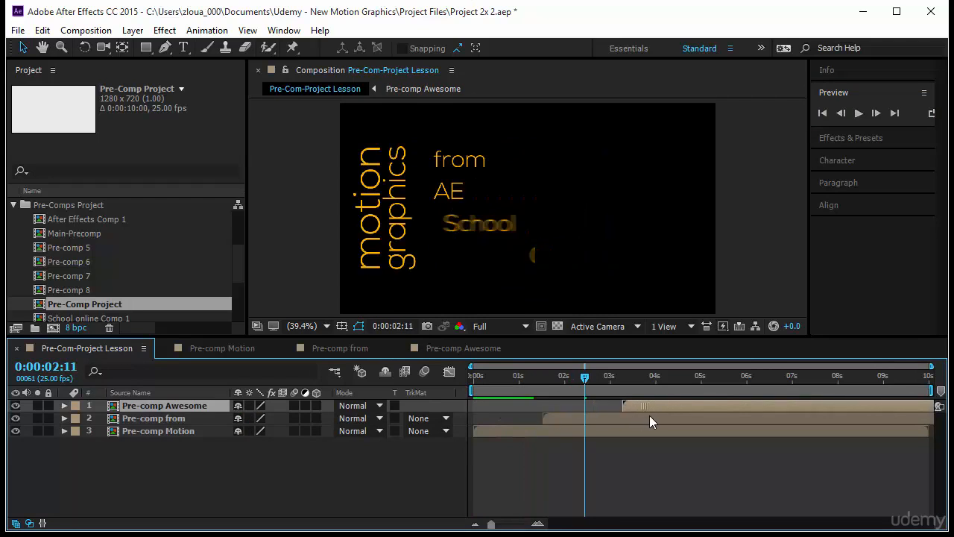
drag(585, 377, 666, 386)
drag(574, 246, 653, 244)
- Preview the Pre-Com-Project Lesson composition from the beginning to check how the three text blocks animate in
key(Home)
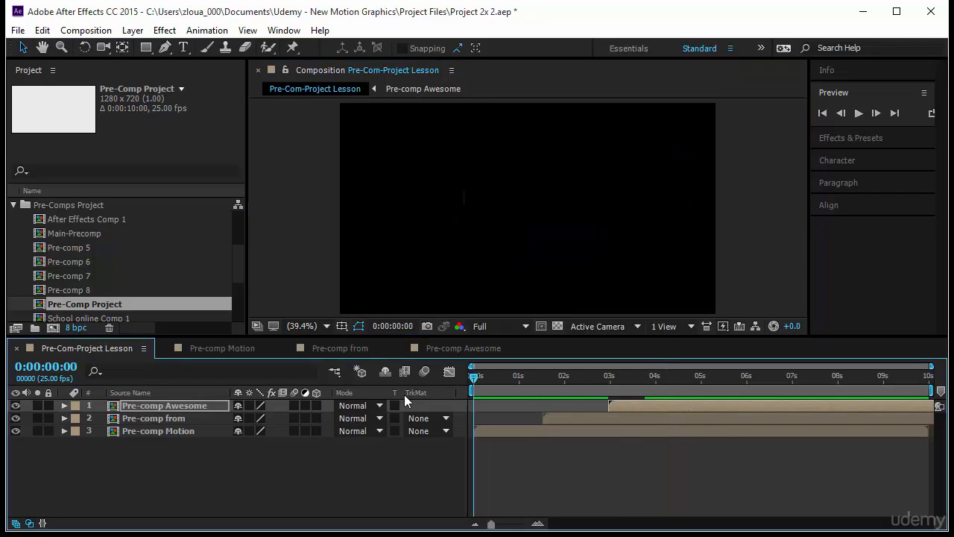
click(861, 112)
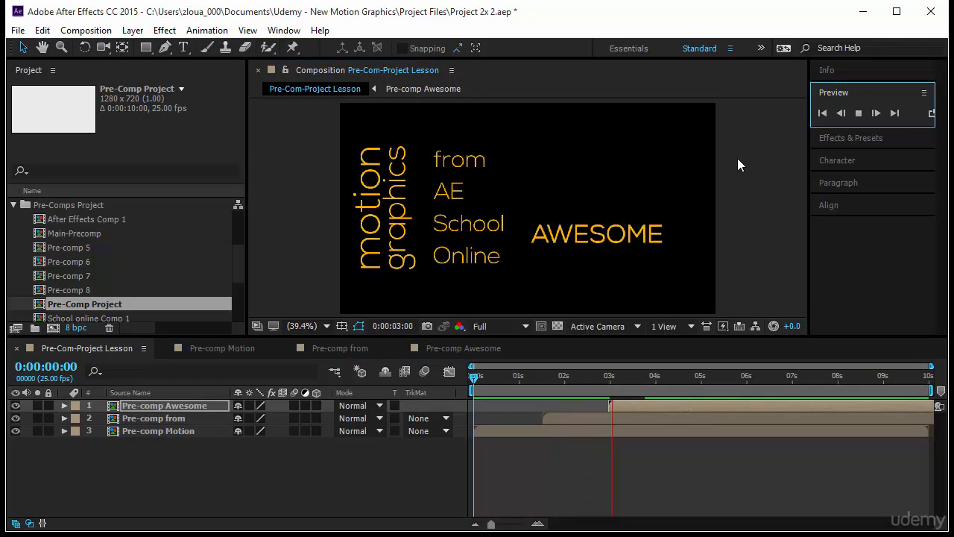
key(space)
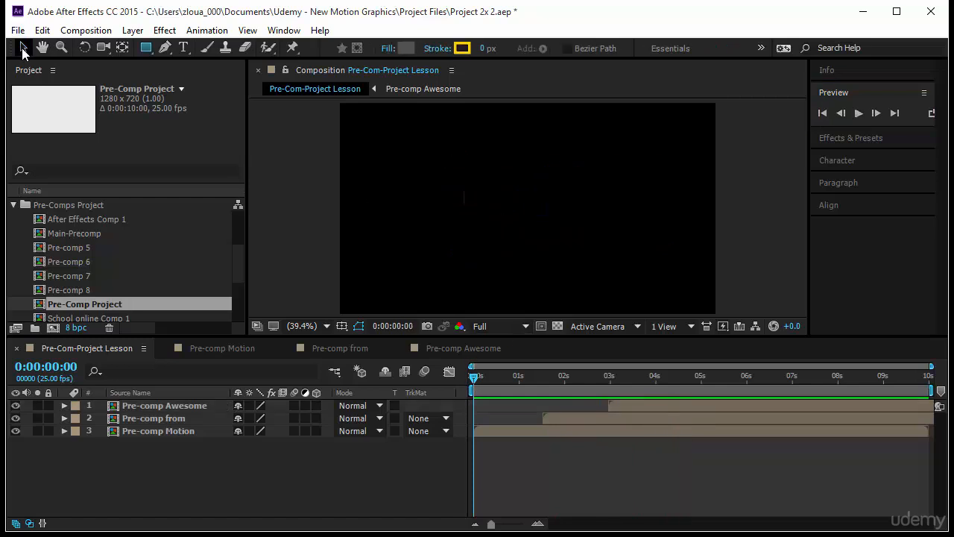
- At 0:00:04:06, draw a filled rectangle across the full composition width that covers all the text, leaving narrow bands above and below
click(146, 47)
key(space)
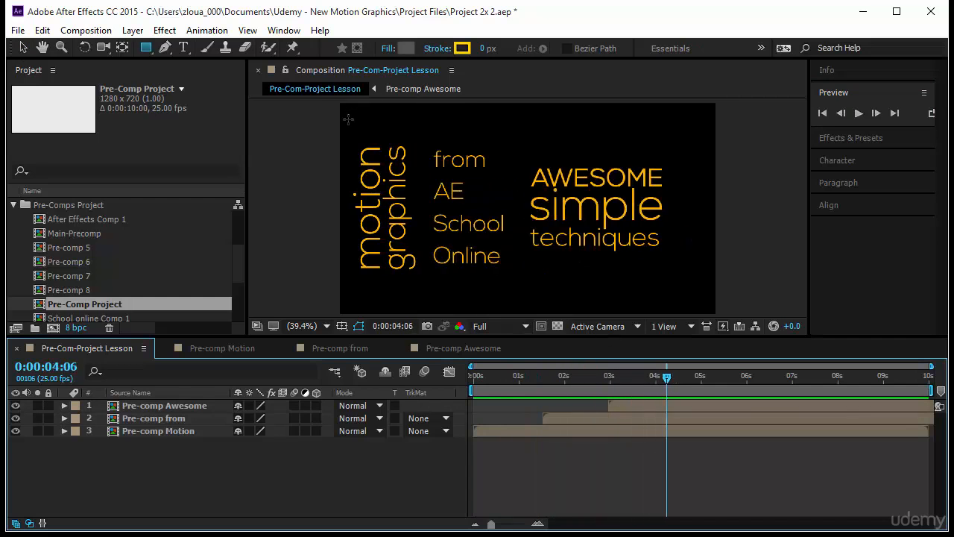
drag(339, 129, 717, 287)
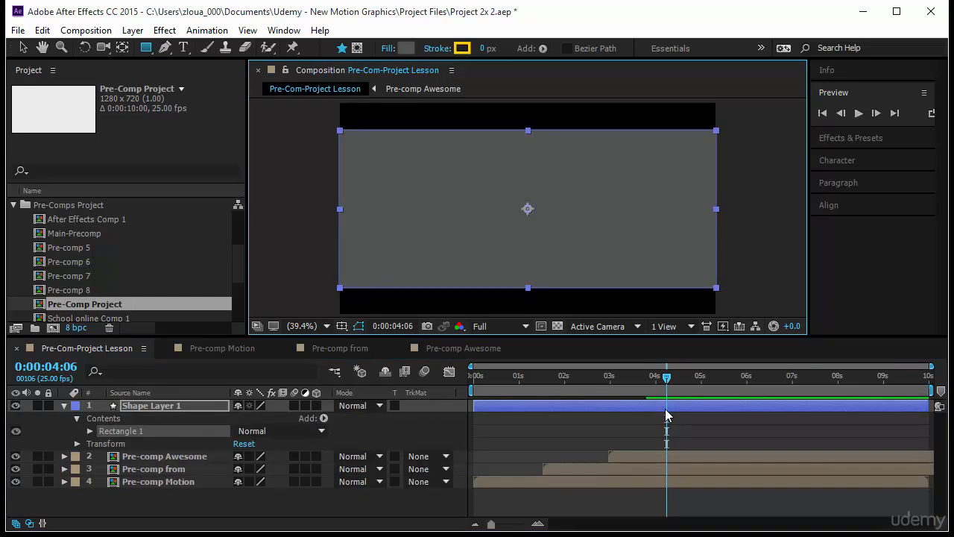
- Show the rectangle layer's Position property and shift the layer to start at about 0:00:04:04
click(147, 409)
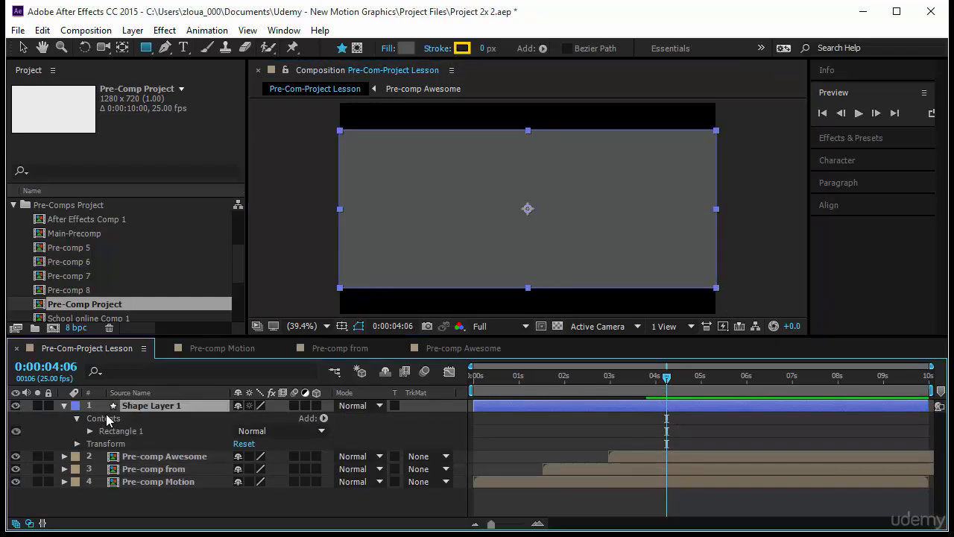
key(p)
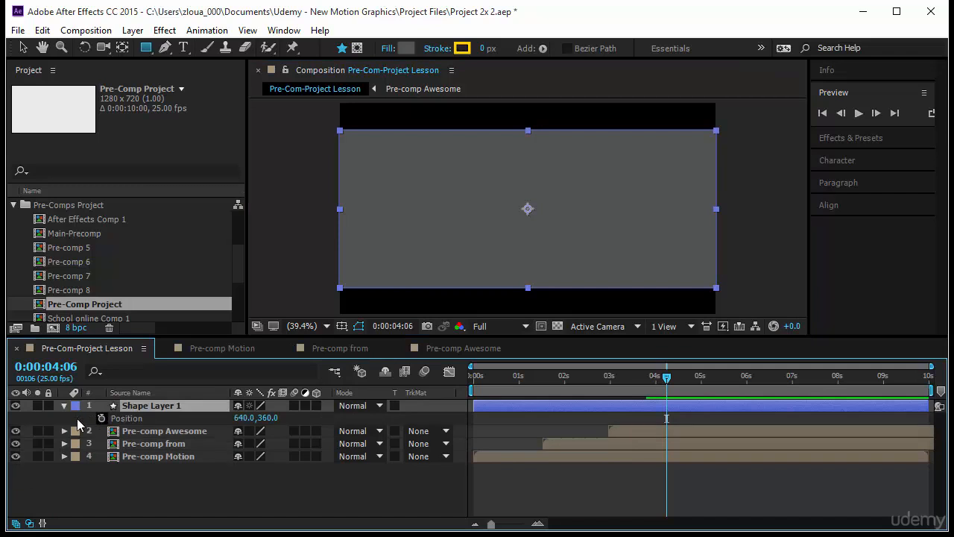
mouse_move(659, 384)
mouse_down()
mouse_move(604, 394)
mouse_move(659, 401)
mouse_up()
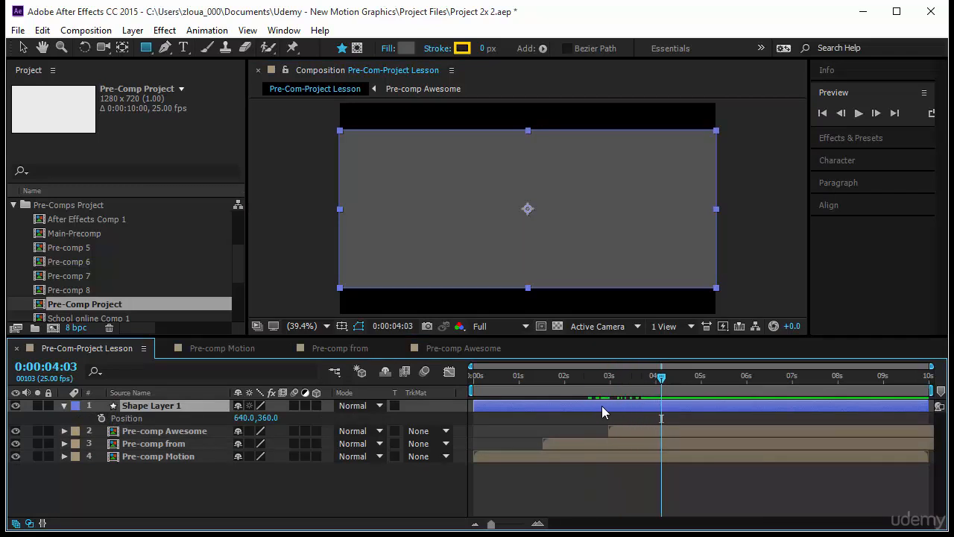
drag(601, 406, 729, 404)
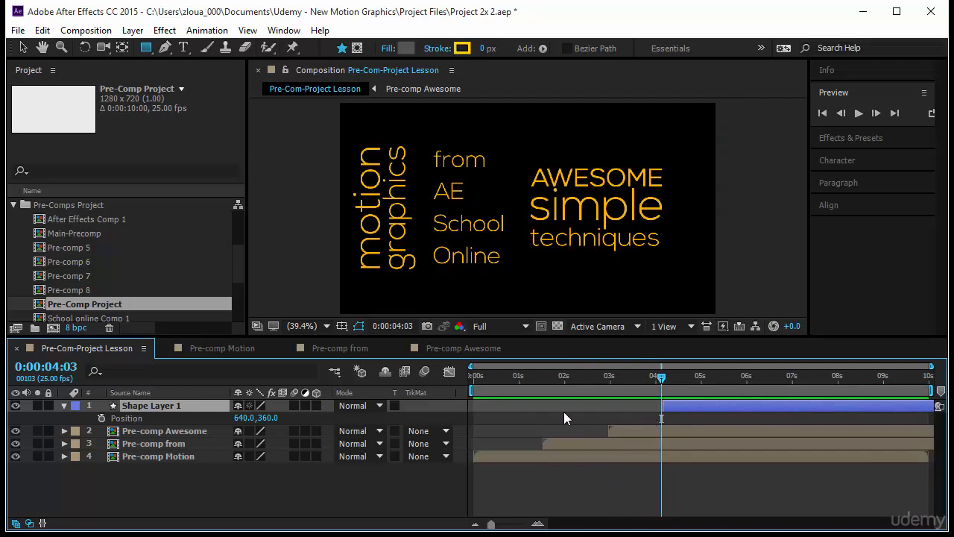
- Add Position keyframes to the rectangle layer at 0:00:04:04 and 0:00:04:14, and return to the first one
click(662, 378)
click(102, 418)
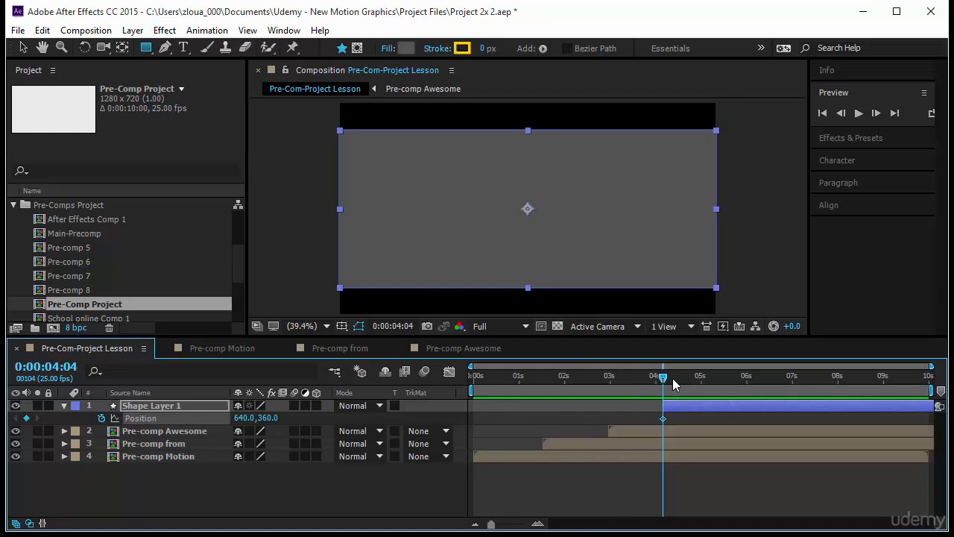
key(shift+Page_Down)
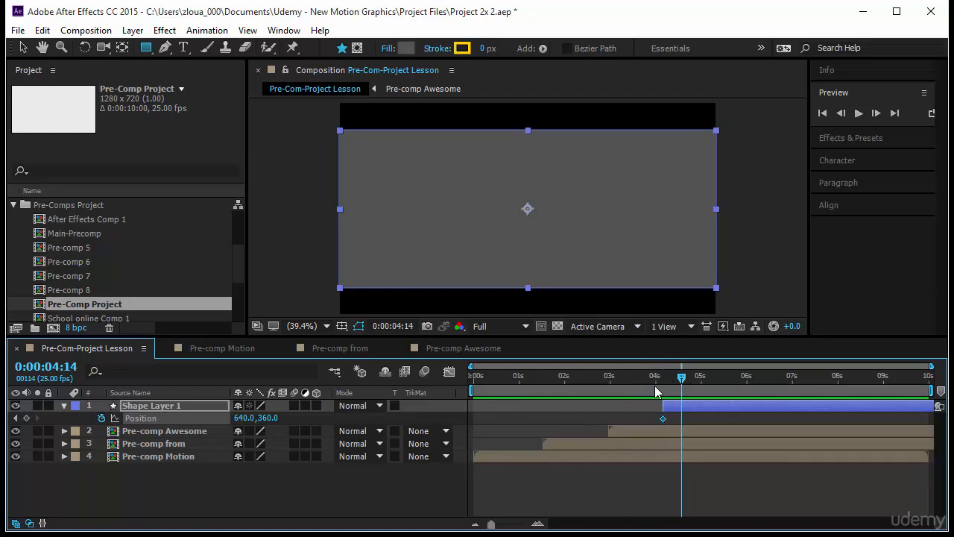
click(29, 418)
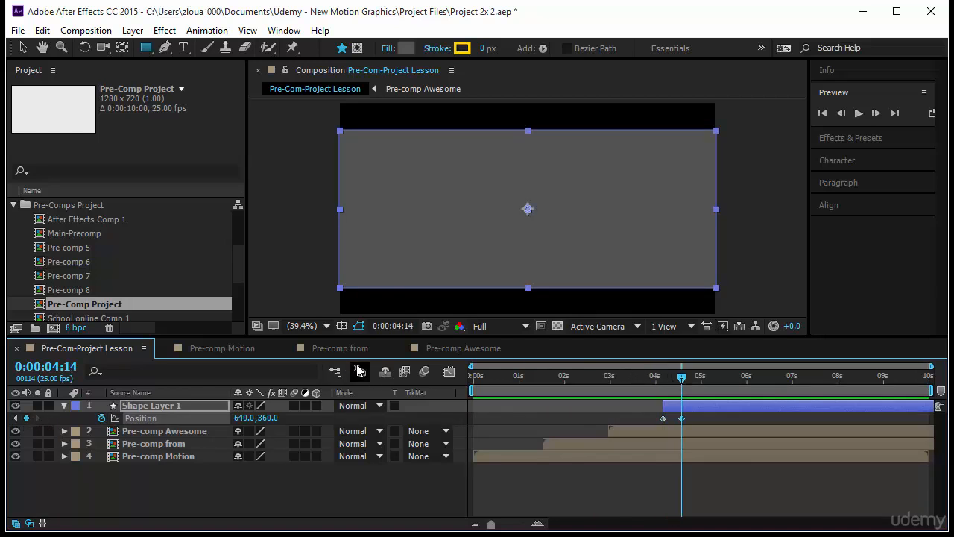
key(shift+Page_Up)
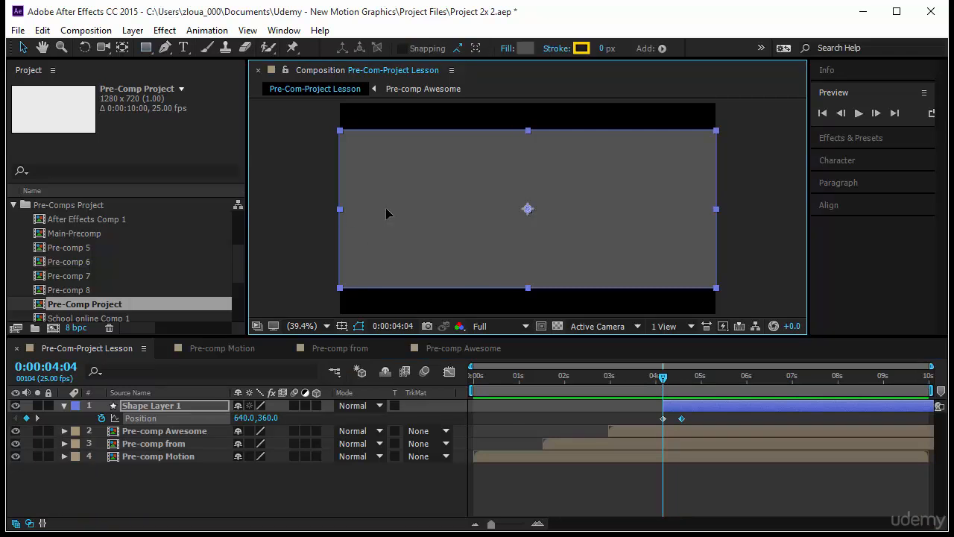
- Move the rectangle past the composition's right edge at its first keyframe, preview the composition, and shift the layer to start at about 0:00:04:14
drag(386, 211, 763, 233)
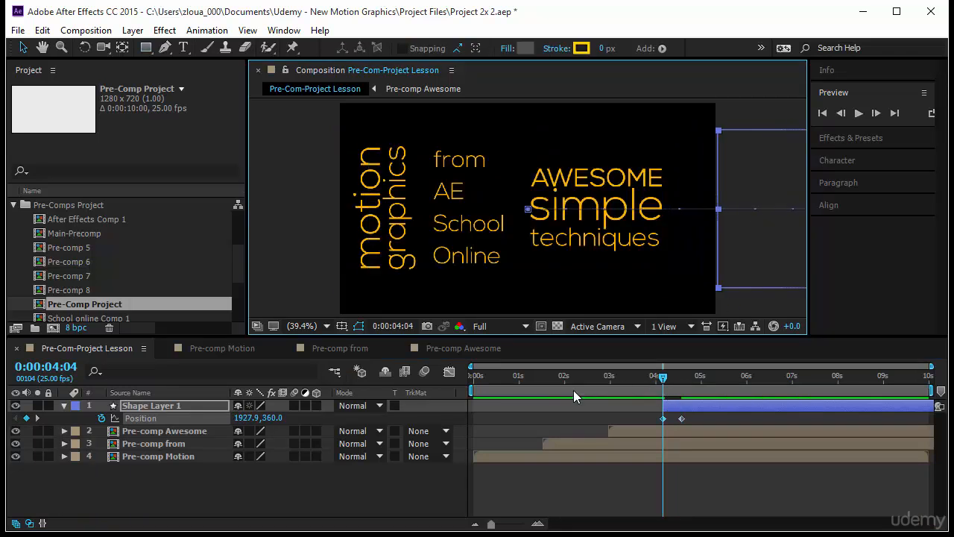
key(Home)
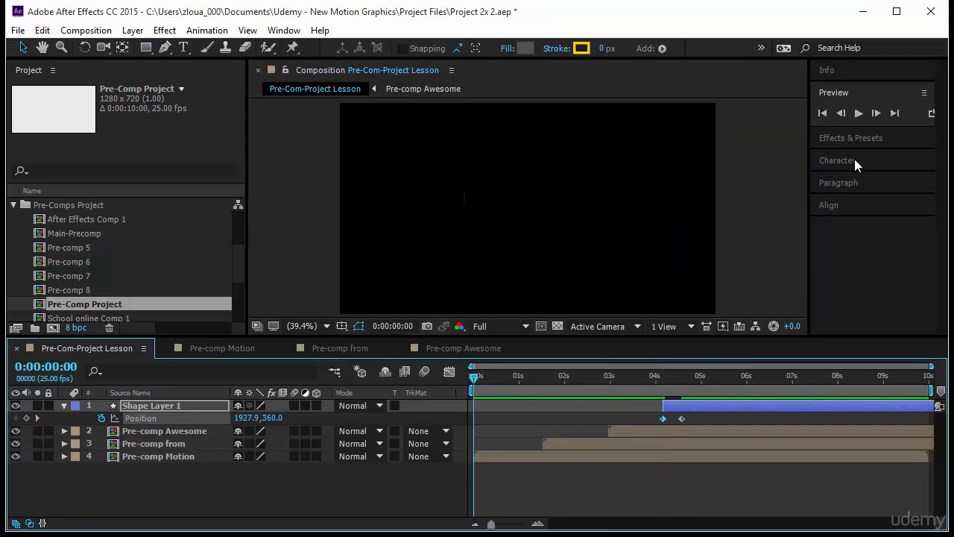
click(863, 112)
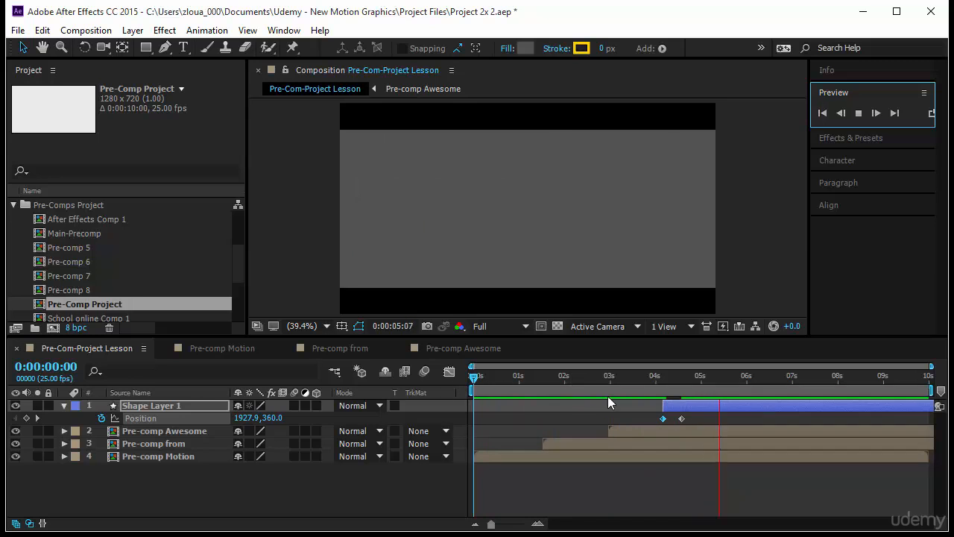
drag(677, 413, 695, 412)
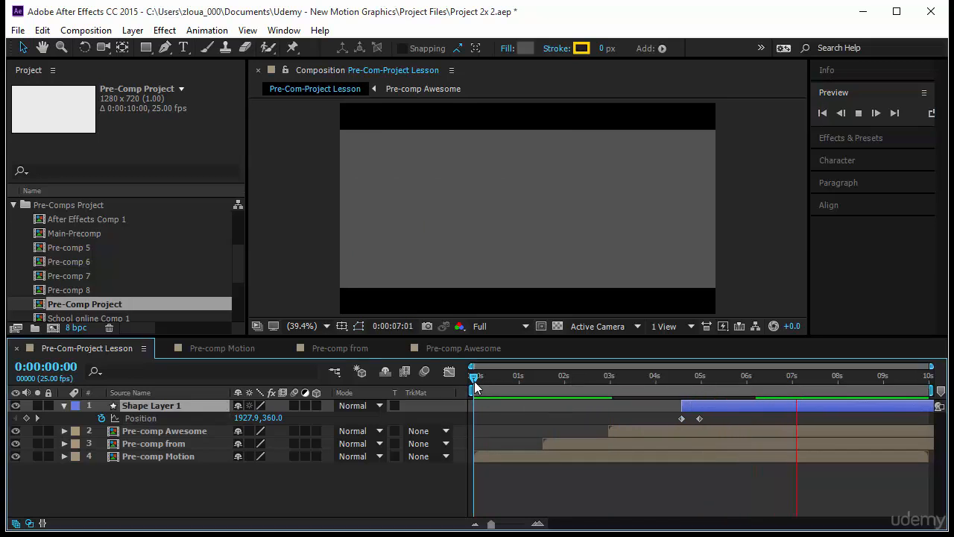
- At 0:00:05:10, add a text layer reading "beautiful" over the rectangle
drag(475, 382, 733, 405)
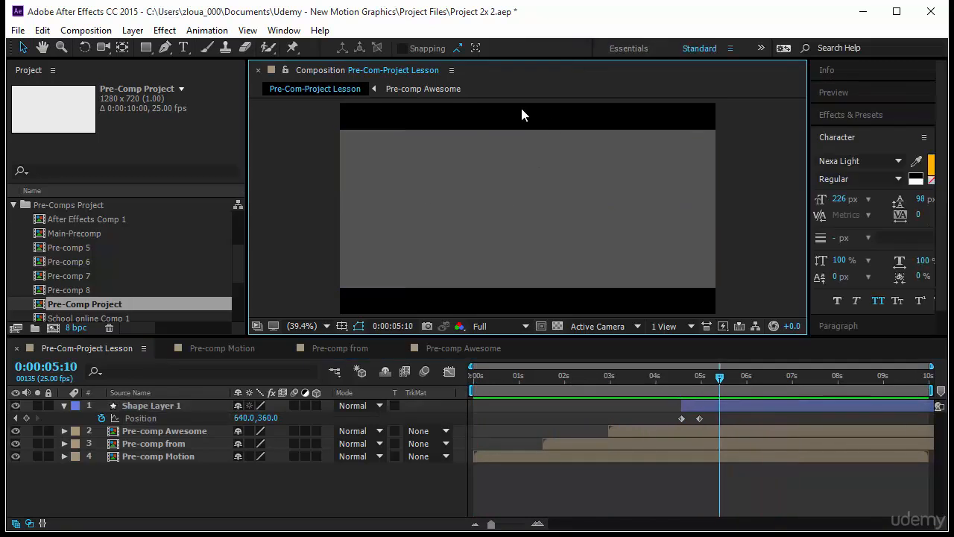
click(182, 47)
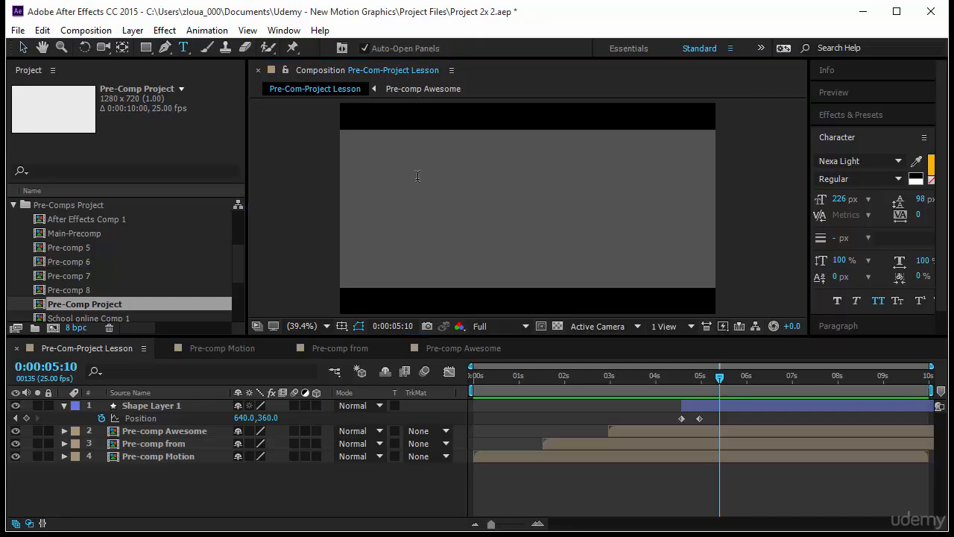
click(364, 167)
text(beaut)
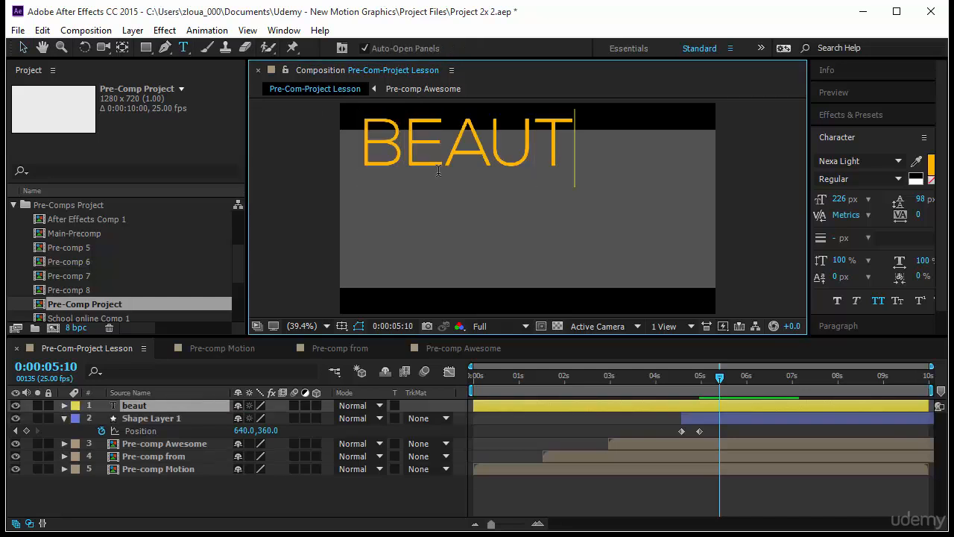
text(iful)
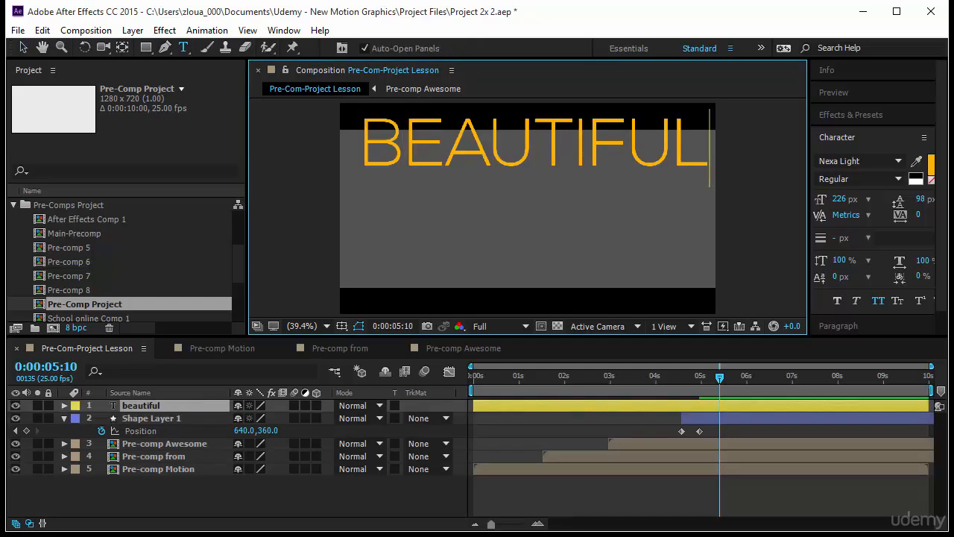
- Position the BEAUTIFUL text in the rectangle's upper half, and duplicate it as a second line below reading "effective"
click(23, 48)
drag(601, 154, 561, 254)
key(ctrl+d)
double_click(561, 253)
text(effec)
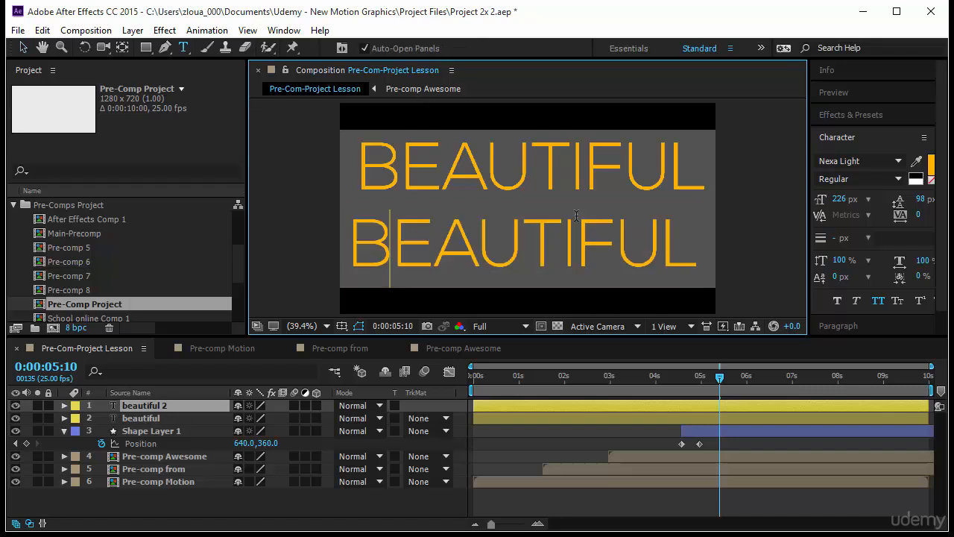
text(tive)
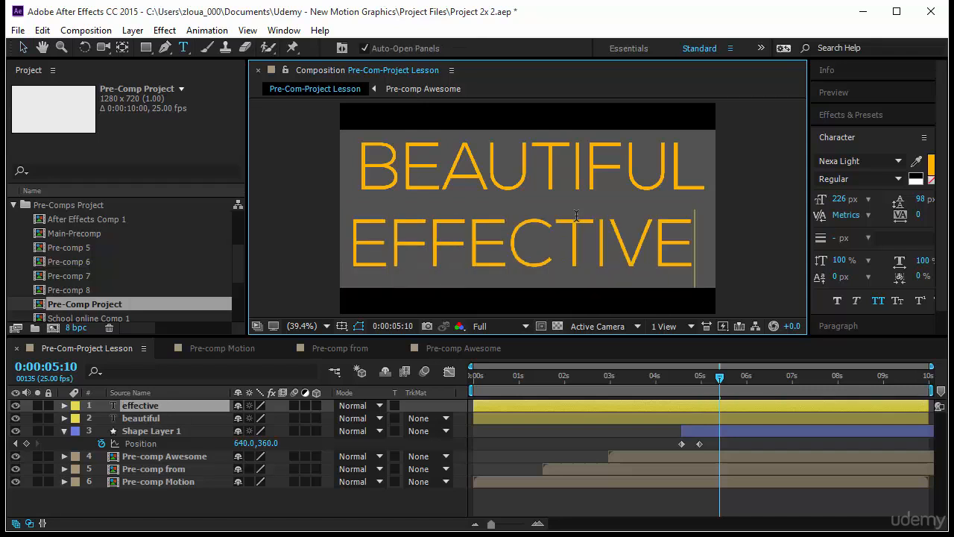
- Set the font size of EFFECTIVE to 236 px and BEAUTIFUL to 240 px, and align both lines within the rectangle
click(23, 47)
click(558, 184)
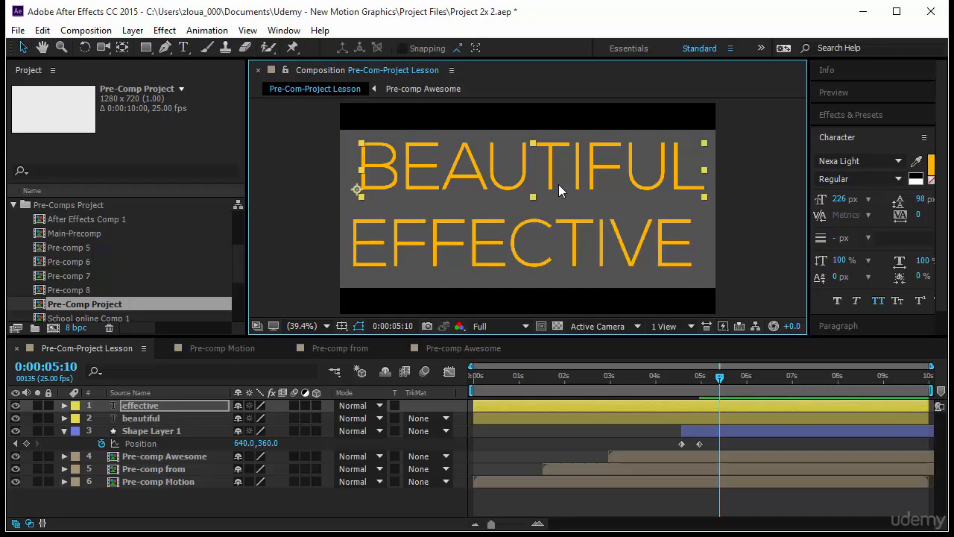
click(556, 223)
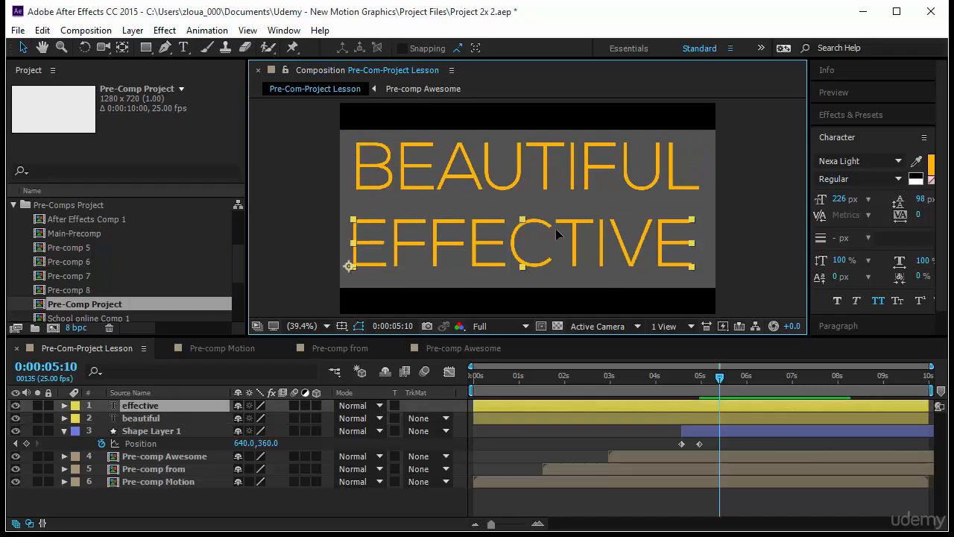
click(843, 199)
key(shift+Up)
drag(674, 252, 670, 262)
click(642, 176)
click(840, 199)
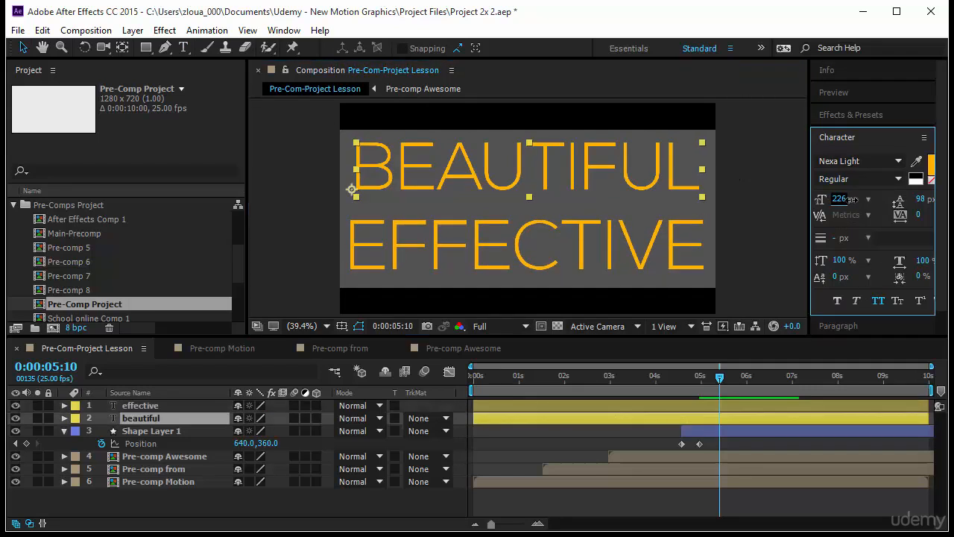
key(shift+Up)
key(Up)
drag(351, 187, 344, 196)
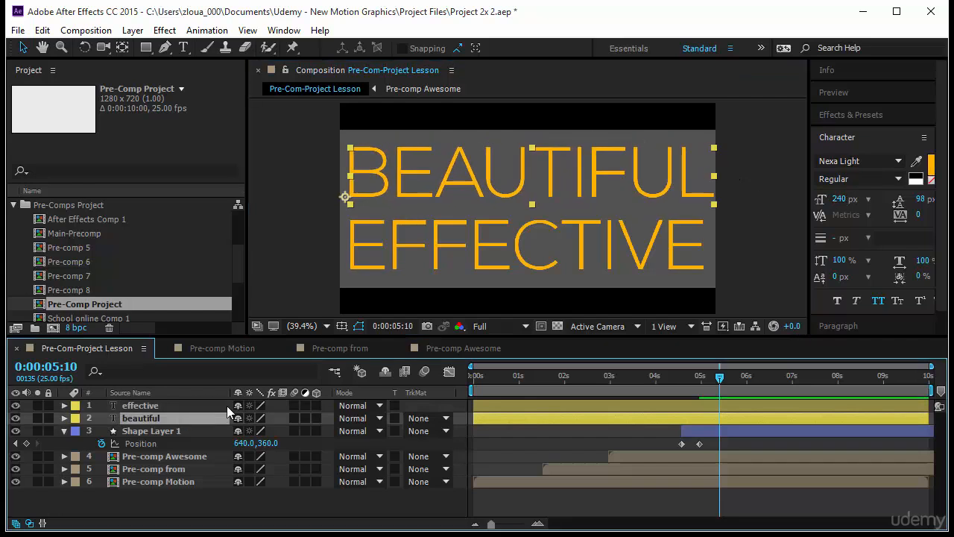
- Pre-compose the BEAUTIFUL and EFFECTIVE text layers into a new composition named "Pre-comp beatiful"
click(721, 187)
click(591, 187)
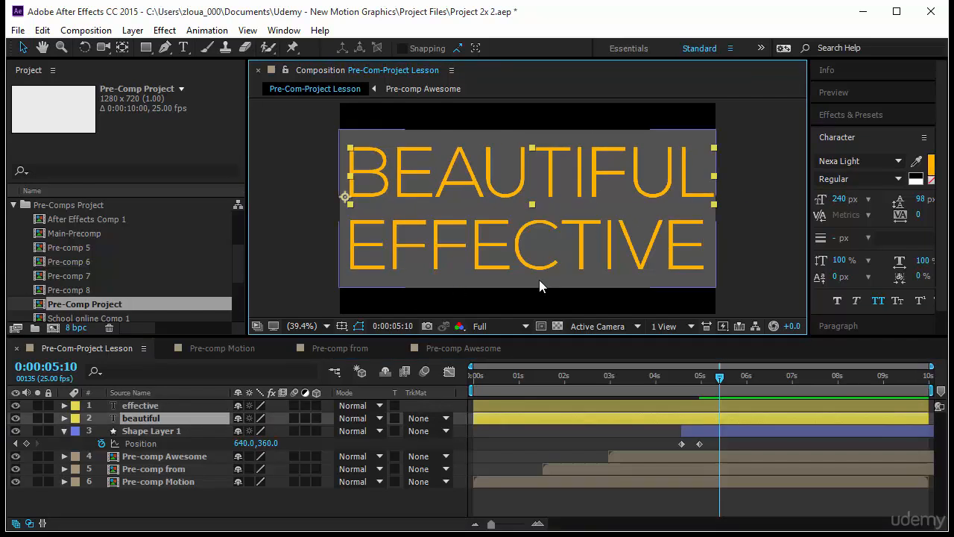
shift+click(540, 267)
right_click(198, 422)
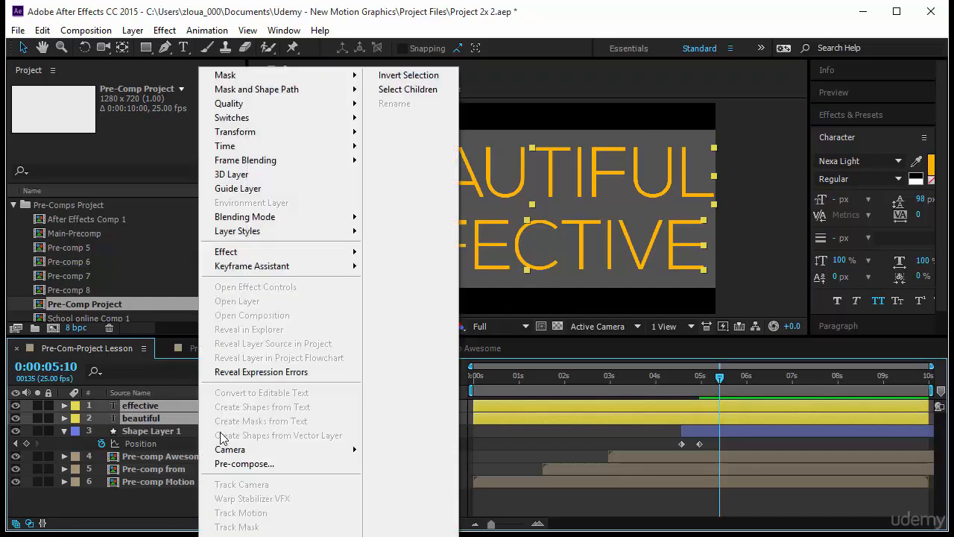
click(245, 464)
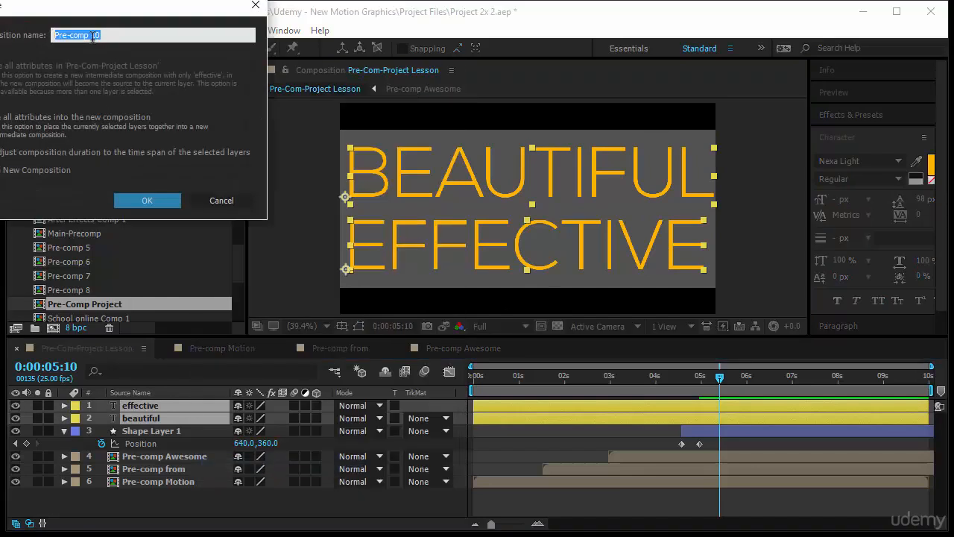
drag(93, 37, 134, 39)
text(beat)
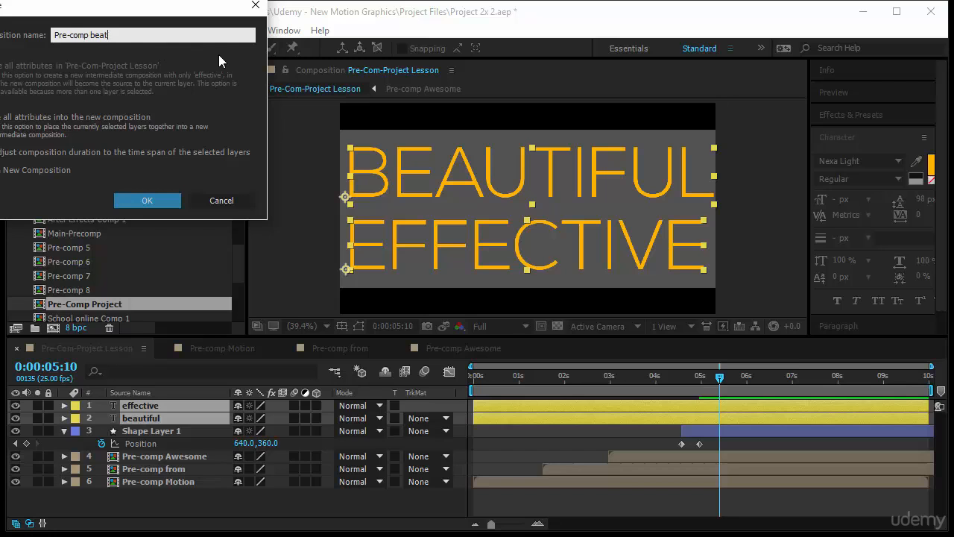
text(iful)
key(Return)
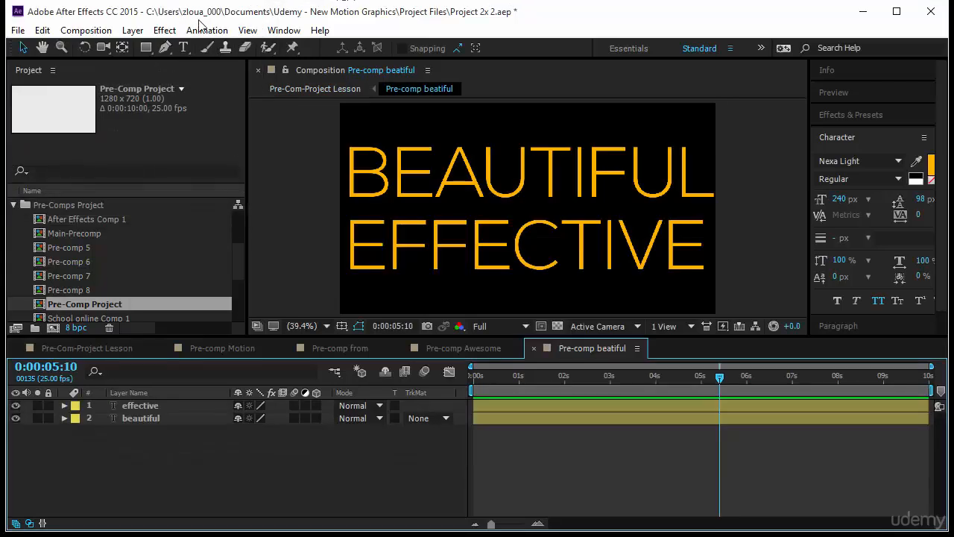
- Crop the pre-composition to a region of interest drawn across its full width, closely around the two text lines
click(542, 327)
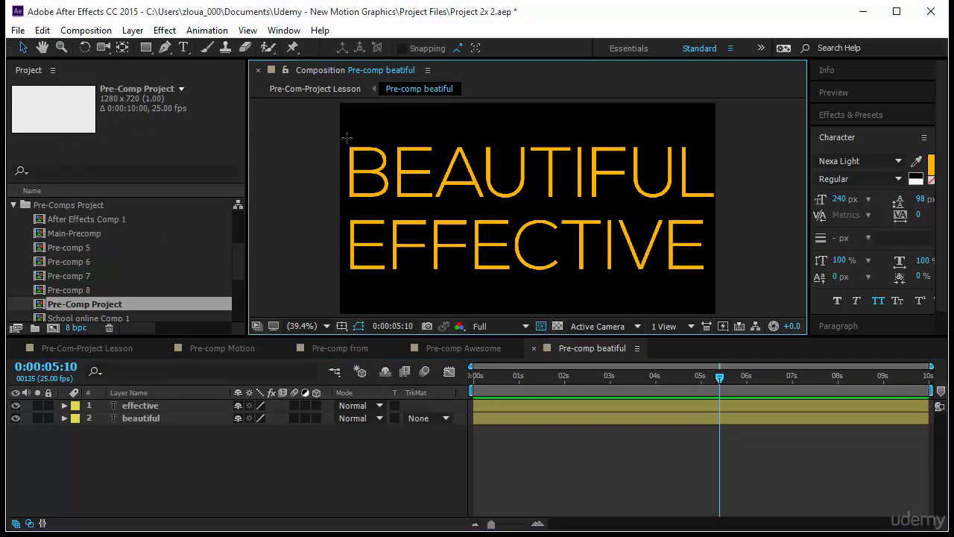
drag(337, 138, 718, 283)
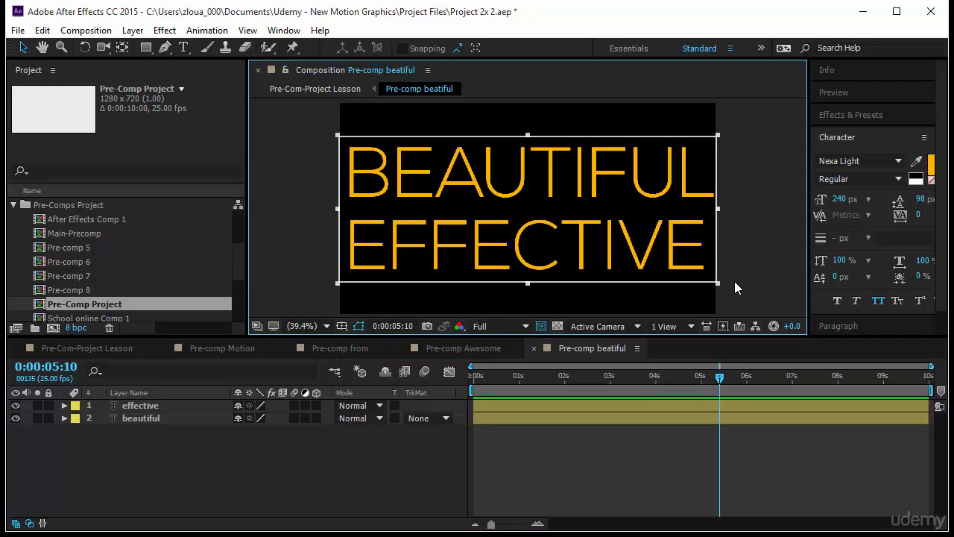
click(86, 30)
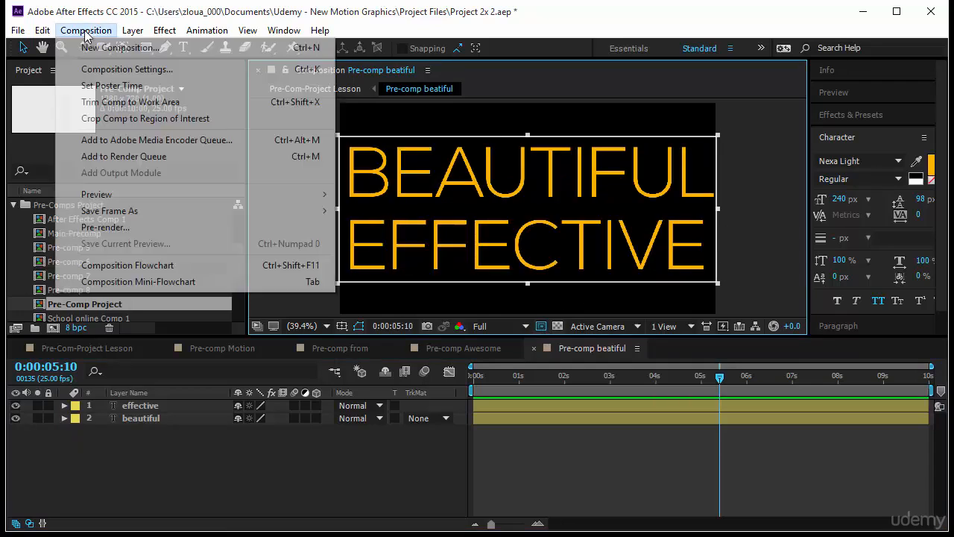
click(123, 120)
scroll(577, 294, up, 1)
scroll(545, 249, down, 2)
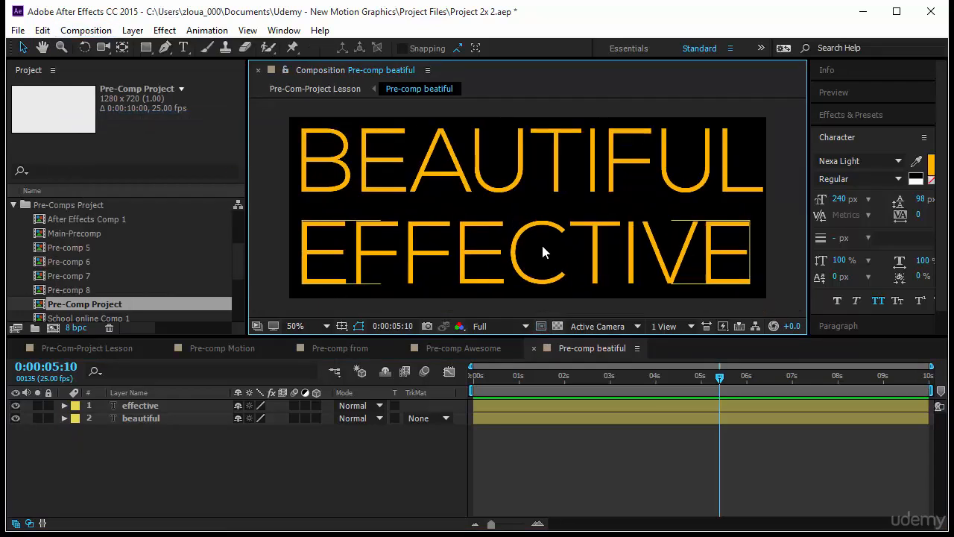
scroll(537, 260, up, 2)
- Show the EFFECTIVE layer's Rotation and move both text layers' anchor points to their centers, with snapping enabled
click(537, 258)
key(r)
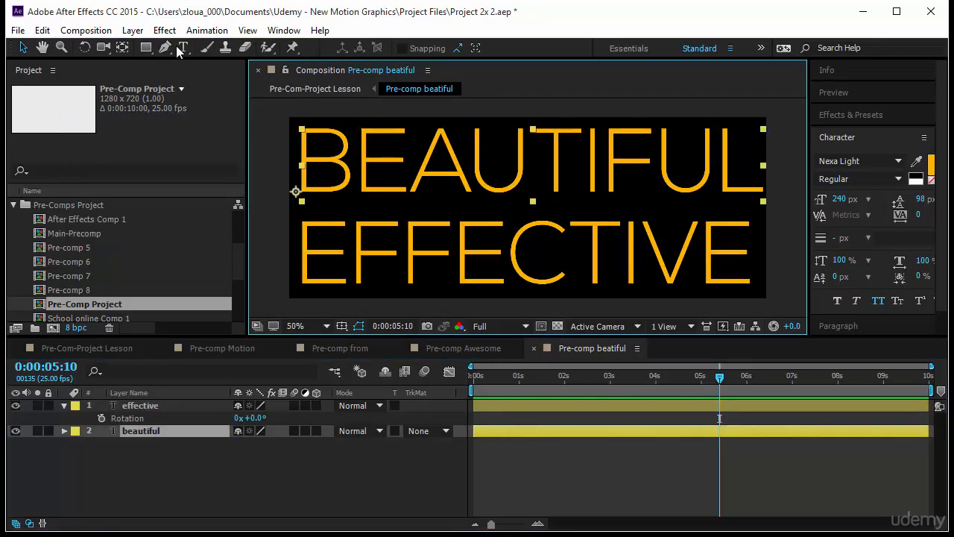
click(123, 47)
drag(296, 193, 533, 167)
click(349, 48)
click(504, 284)
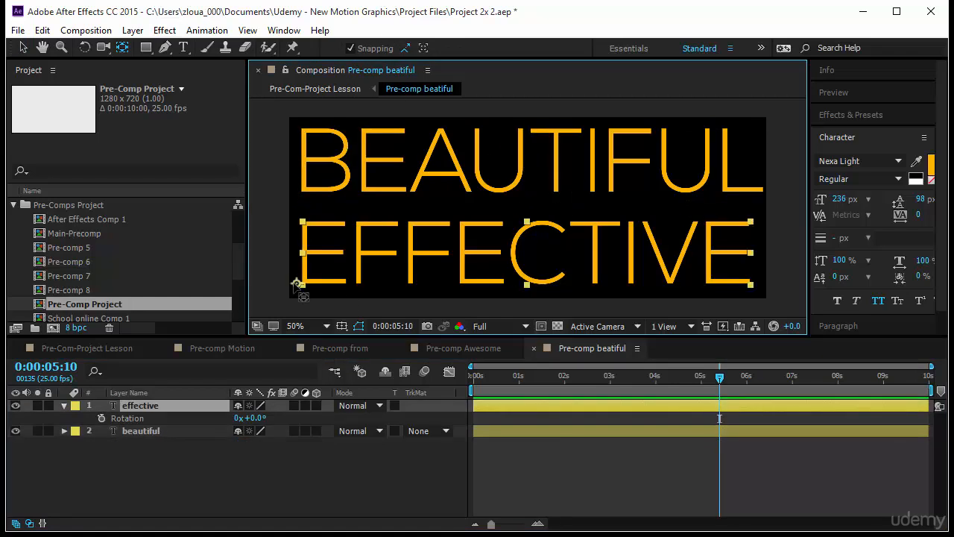
drag(302, 285, 526, 253)
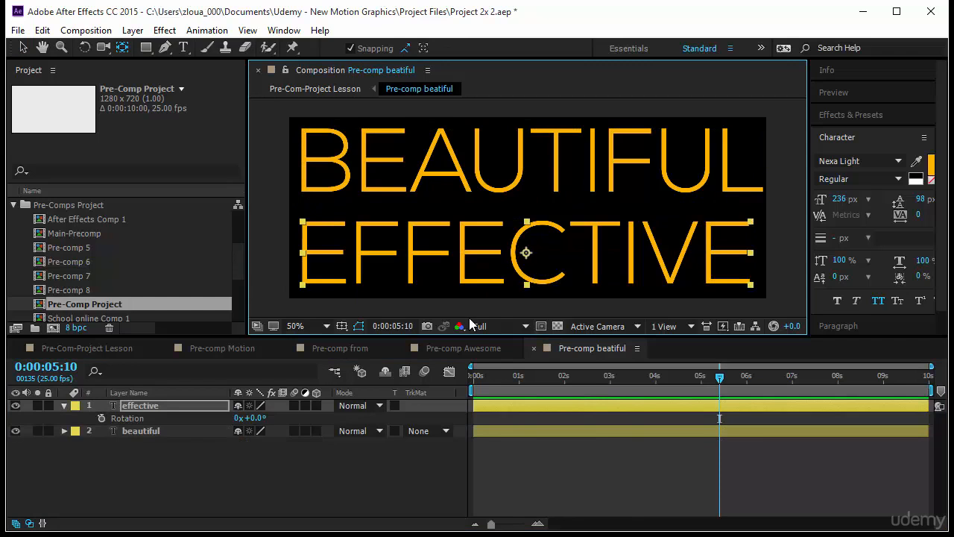
- Set the EFFECTIVE layer's Rotation to -180° and deselect it
click(185, 410)
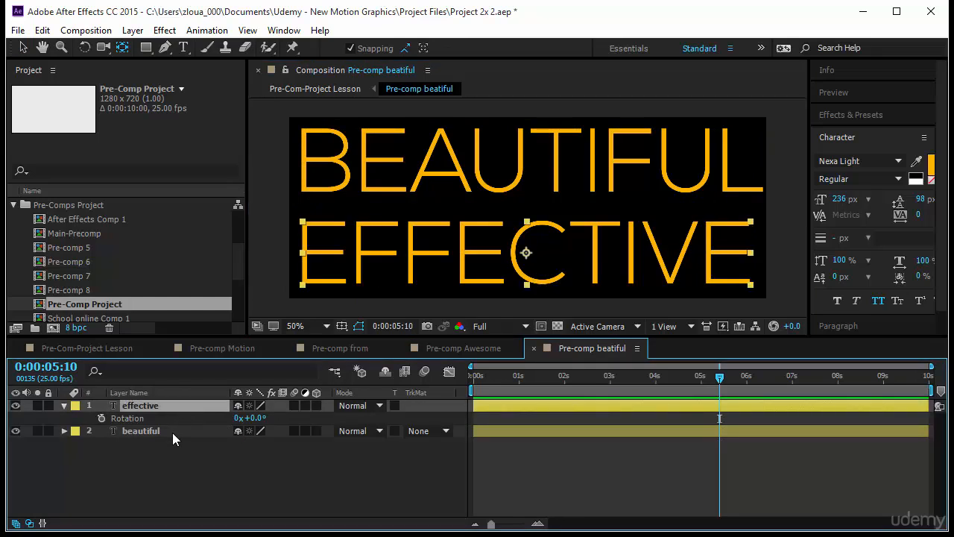
click(254, 419)
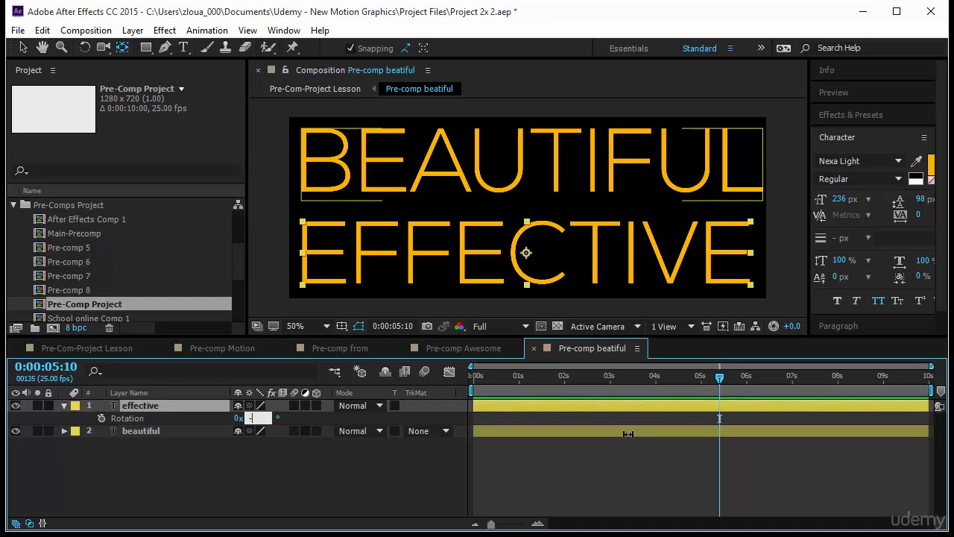
key(Return)
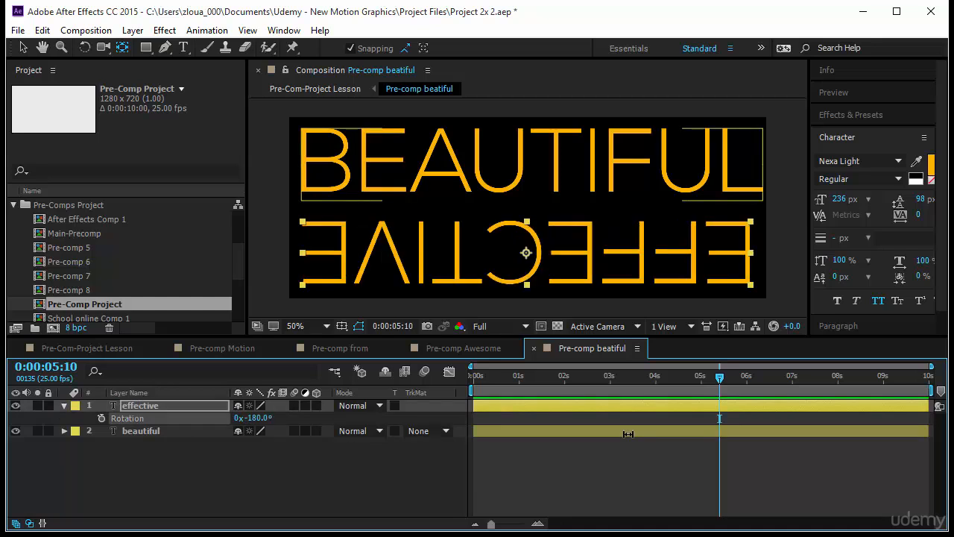
click(714, 477)
- Add Position keyframes to both text layers at 0:00:00:09
drag(708, 377, 436, 420)
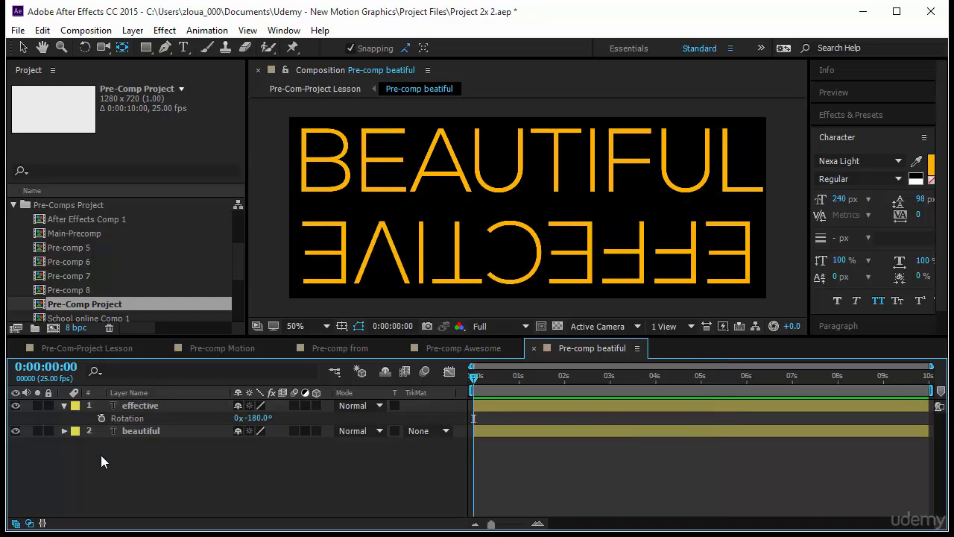
drag(135, 441, 149, 403)
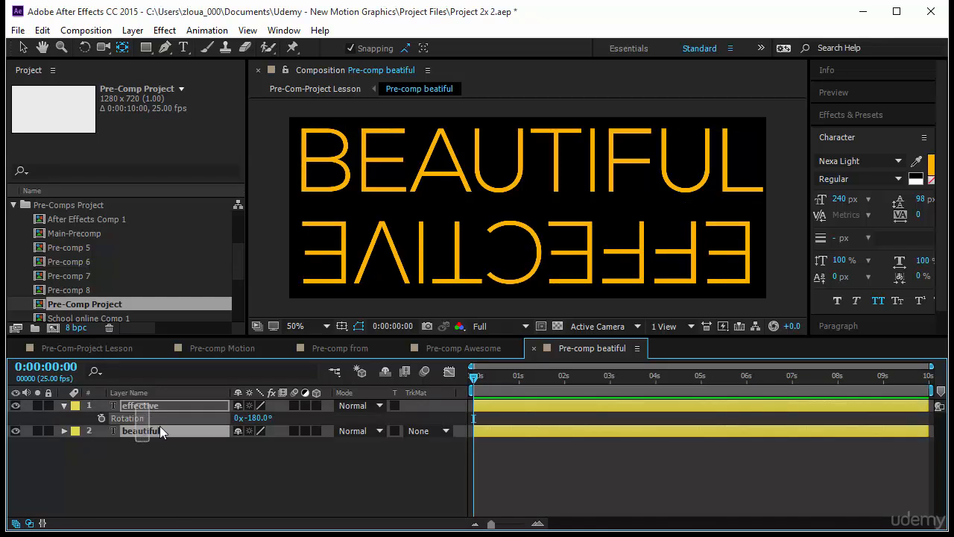
drag(472, 381, 488, 381)
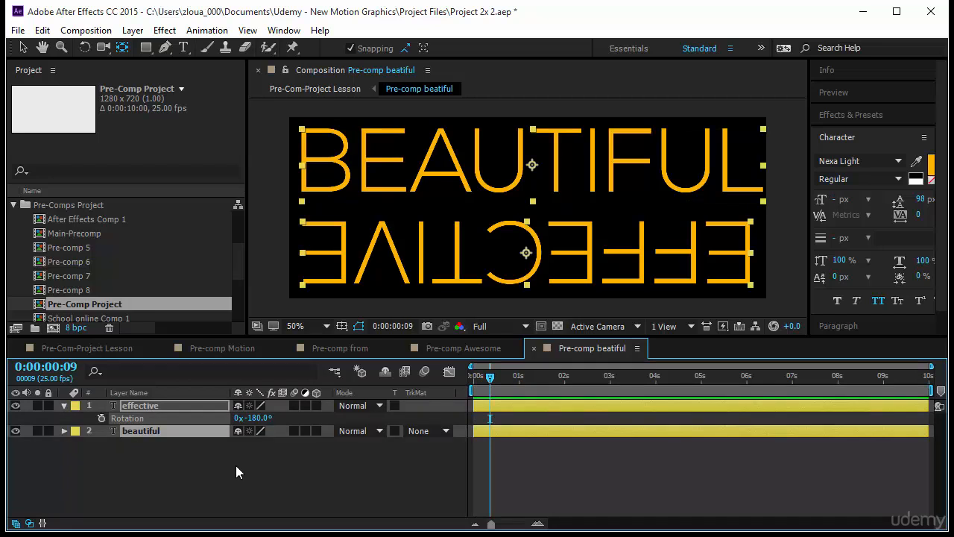
key(p)
click(101, 418)
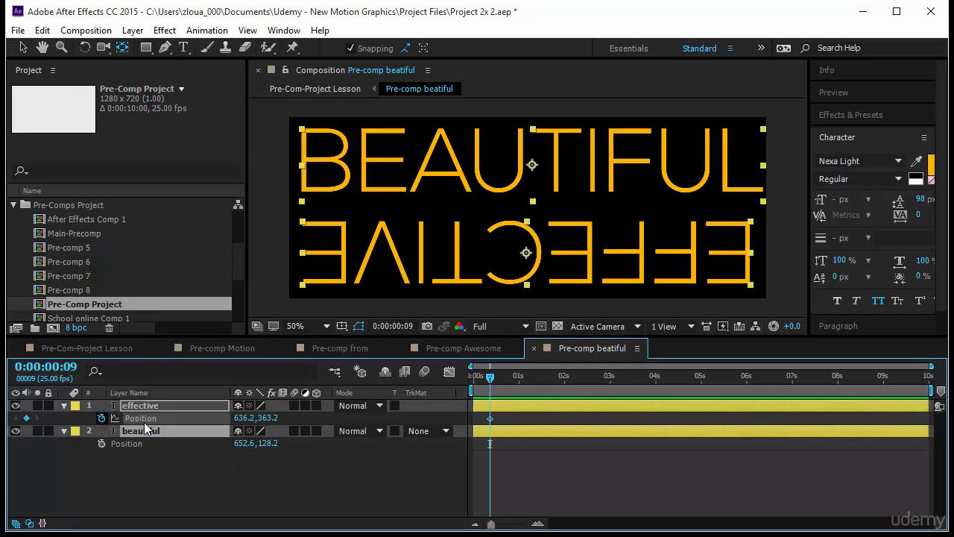
- At 0:00:00:00, keyframe the BEAUTIFUL layer's position above the frame at Y about -86 and EFFECTIVE's below it at about 597
key(Home)
click(436, 192)
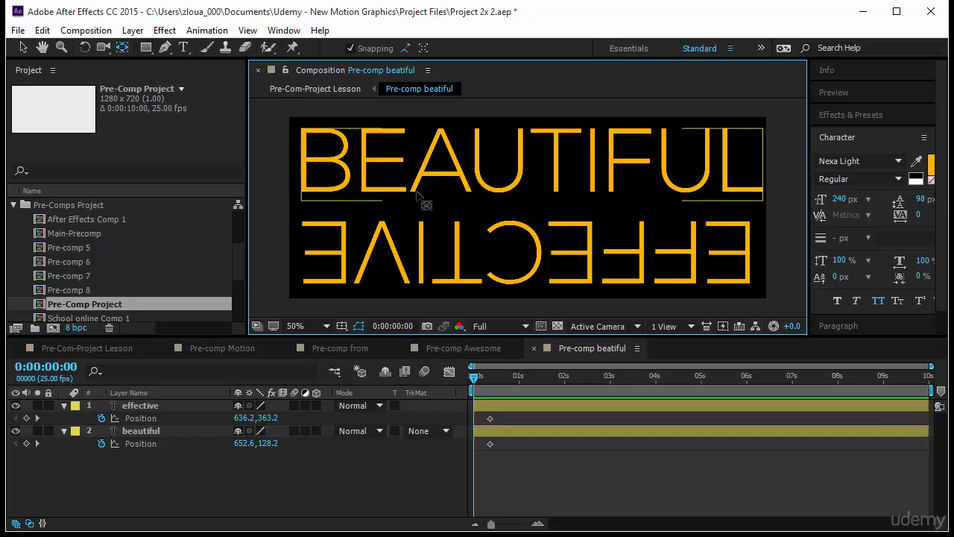
key(alt+shift+p)
drag(425, 183, 425, 102)
click(421, 276)
key(alt+shift+p)
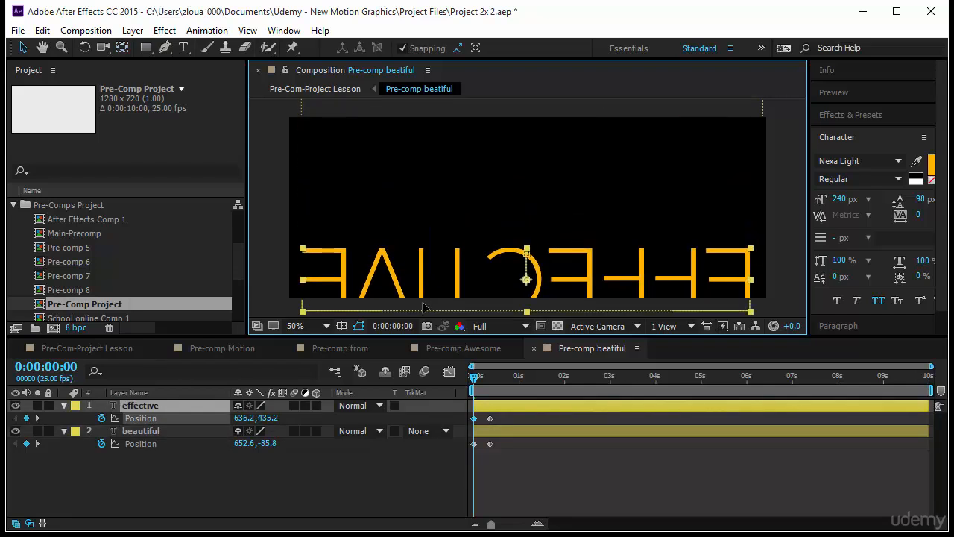
drag(421, 275, 422, 364)
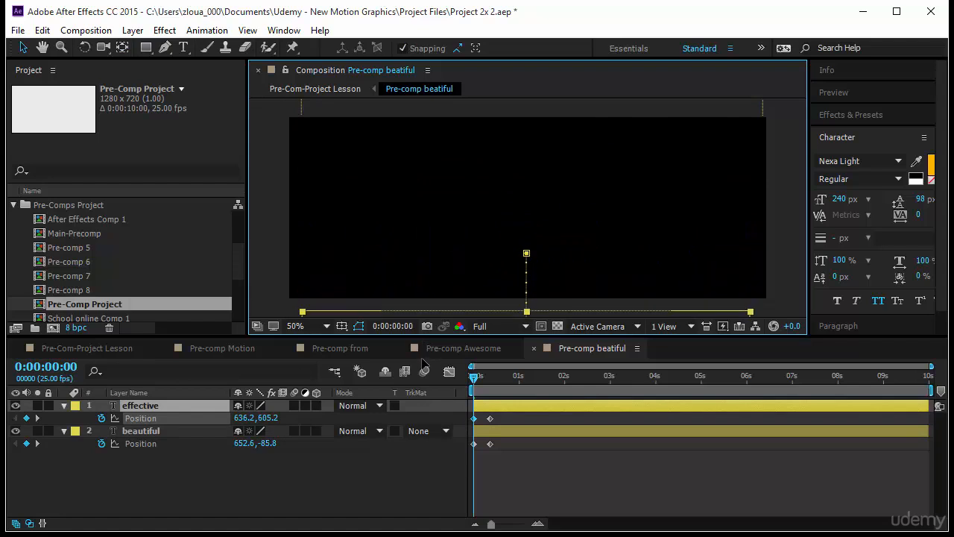
- Preview the two text lines' slide-in animation from the start of the pre-composition
click(858, 92)
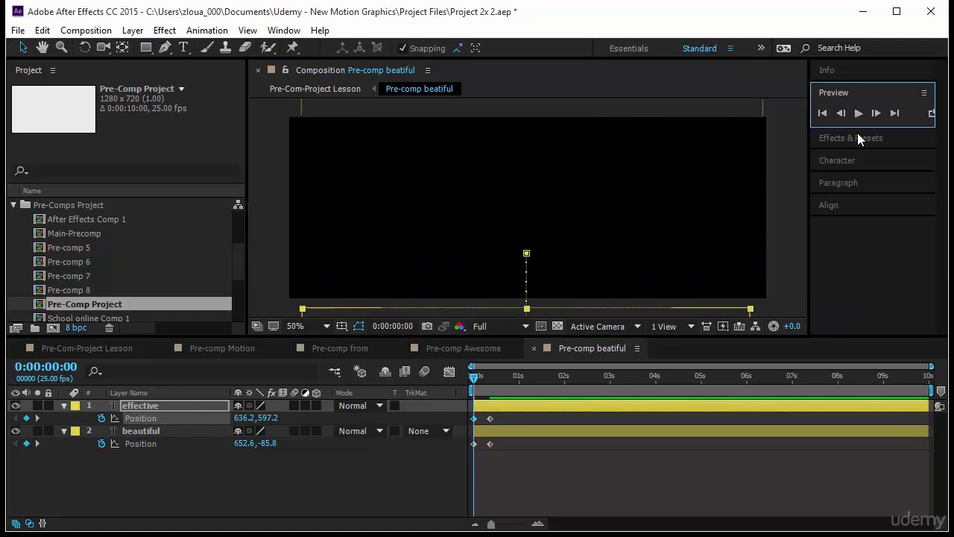
click(475, 379)
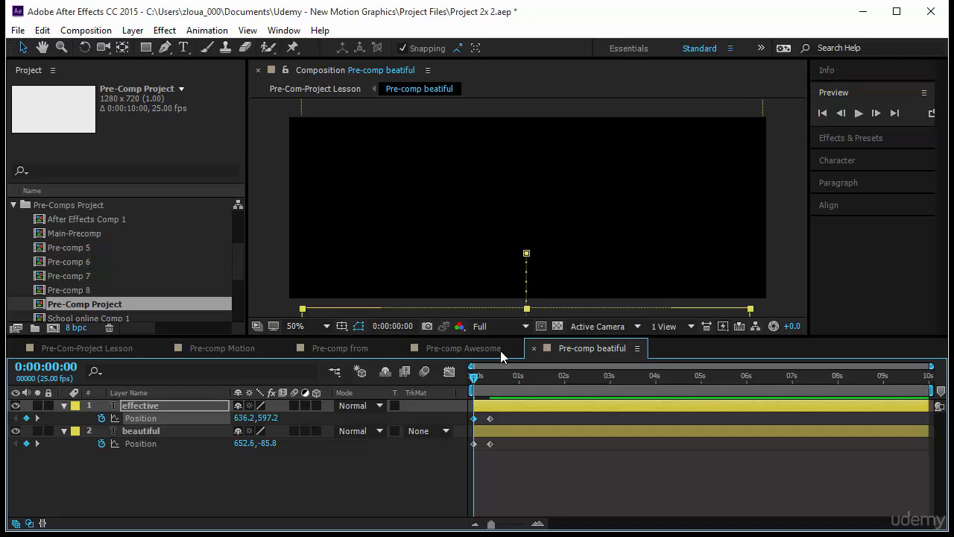
click(858, 112)
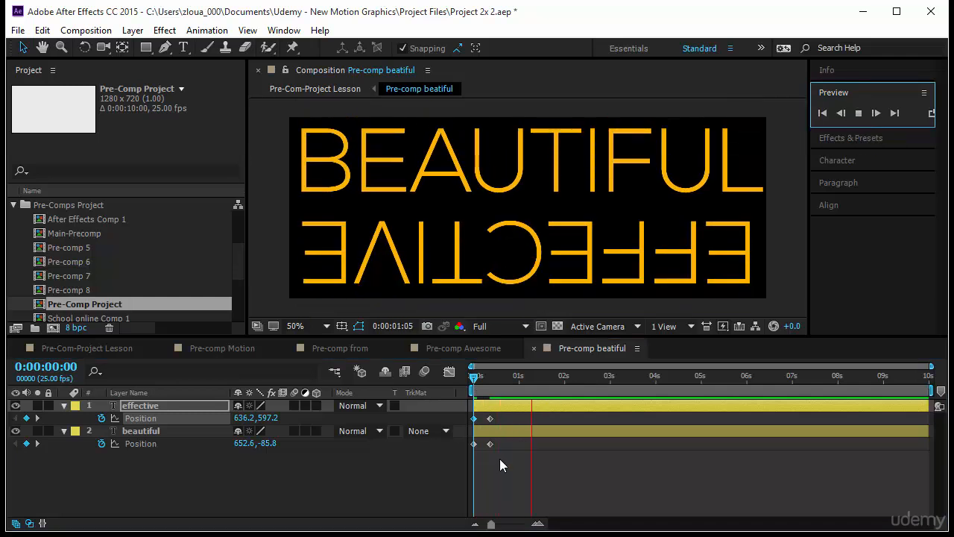
- Keyframe the EFFECTIVE layer's Rotation at 0:00:01:02, set it to 0° at 0:00:01:09, and preview the animation from the start
drag(469, 379, 519, 395)
click(149, 405)
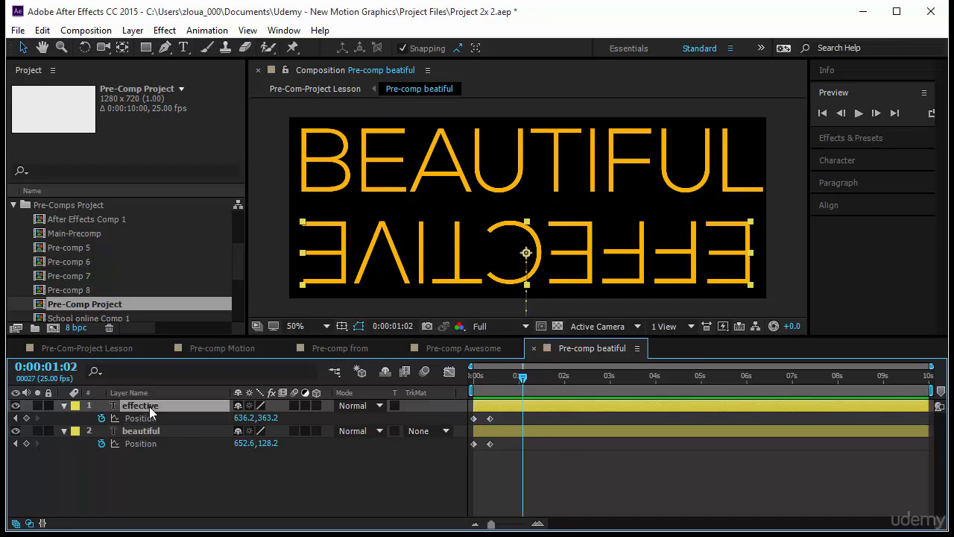
key(r)
click(102, 418)
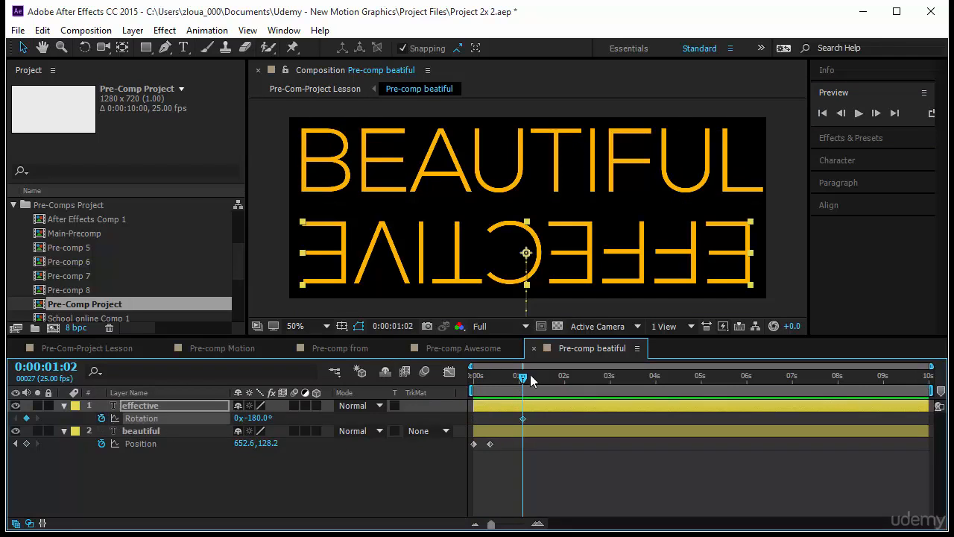
drag(524, 385, 533, 382)
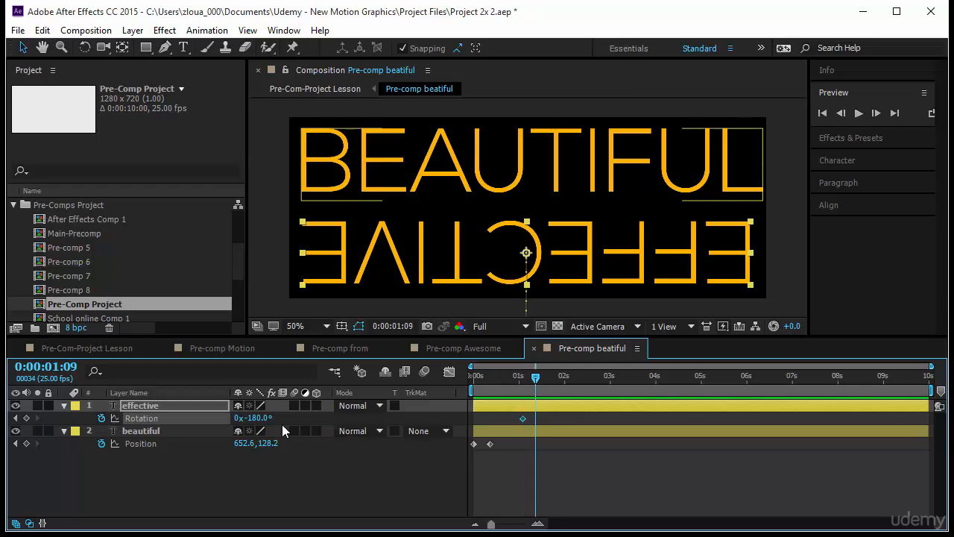
click(259, 420)
text(0)
key(Return)
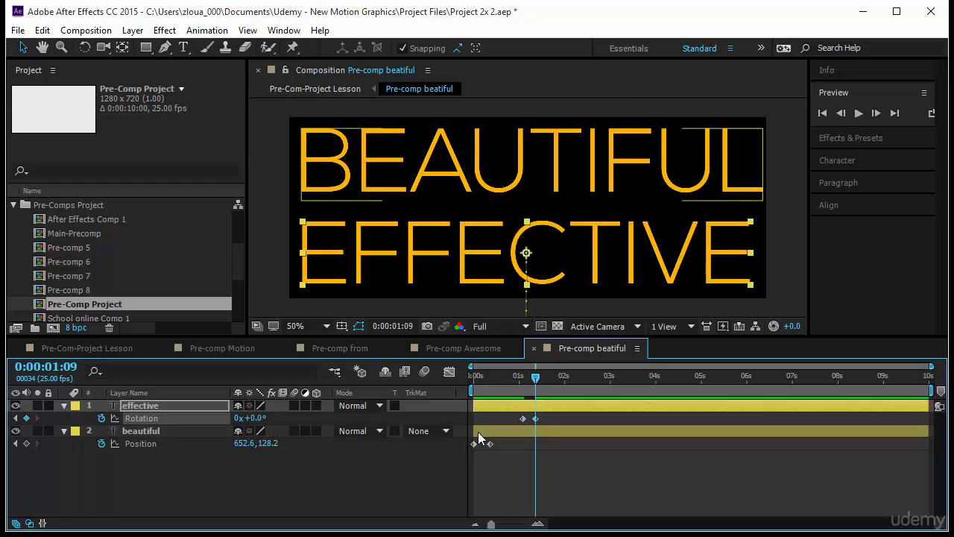
drag(536, 377, 366, 376)
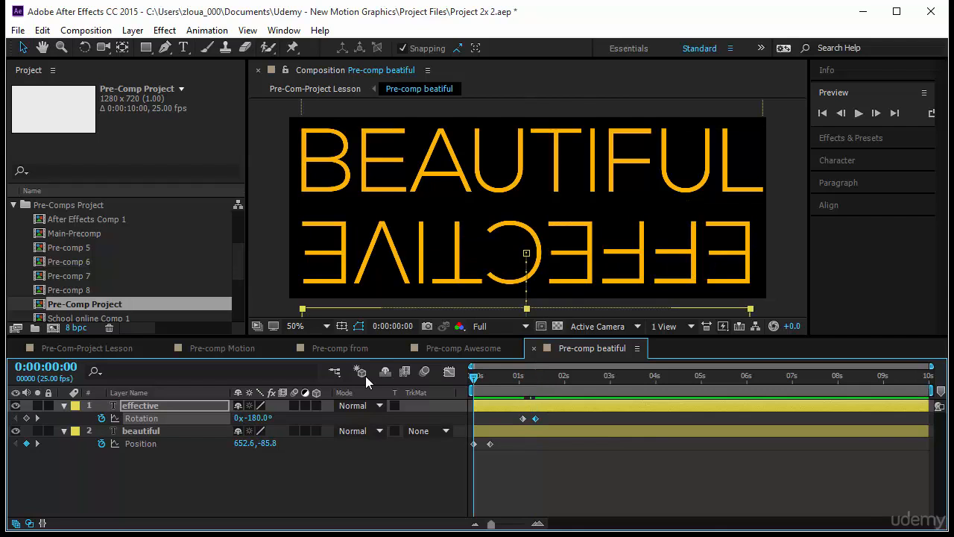
click(858, 115)
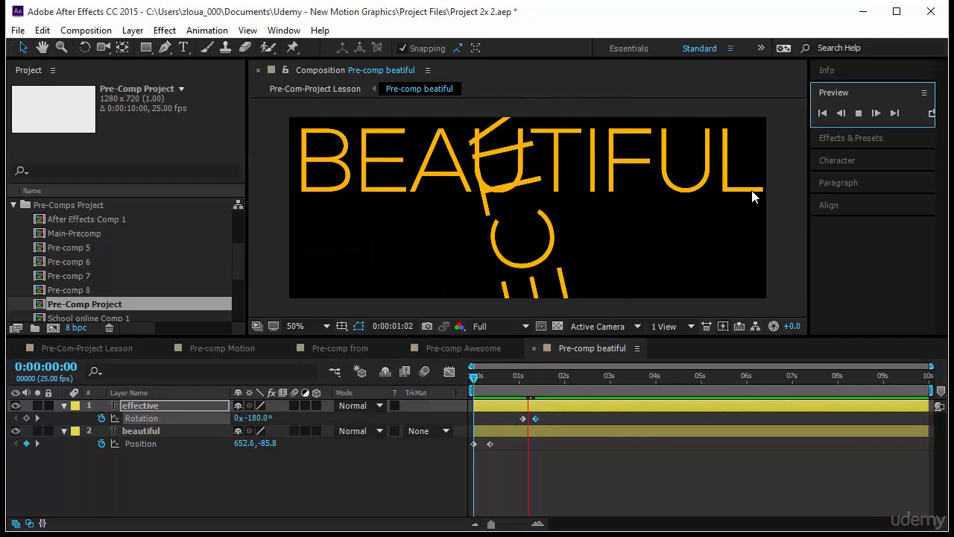
- In Pre-Com-Project Lesson, shift the Pre-comp beatiful layer to start just after Shape Layer 1's second Position keyframe, and preview from the start
click(108, 348)
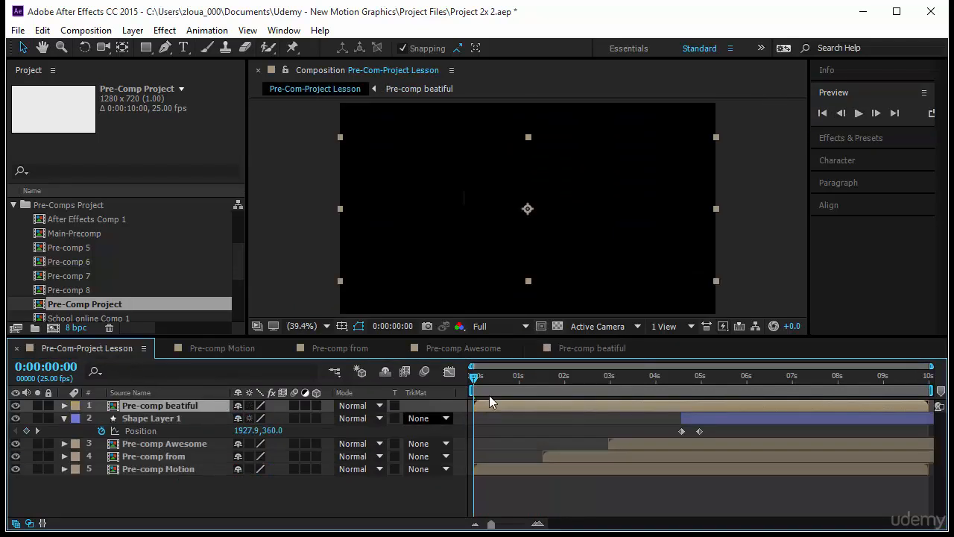
drag(475, 382, 671, 405)
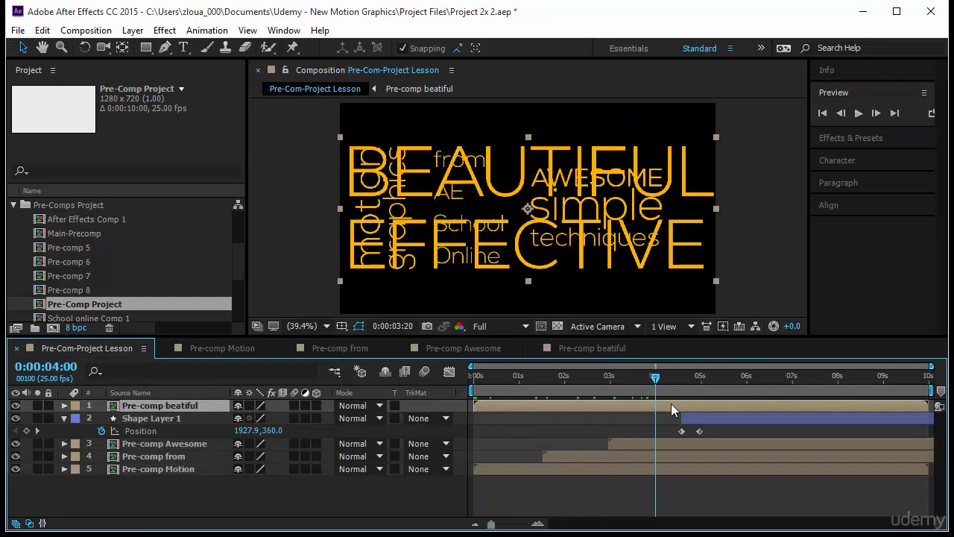
drag(512, 406, 772, 409)
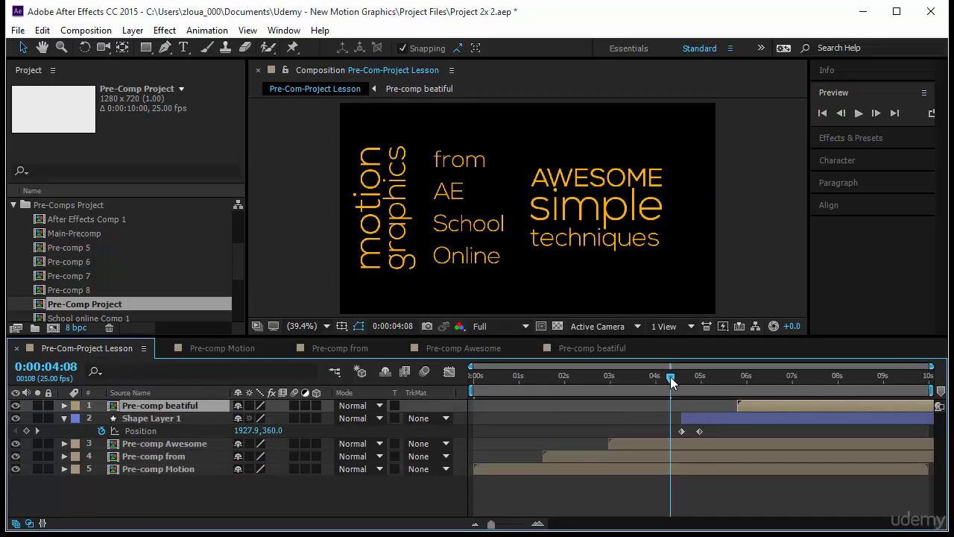
drag(679, 382, 619, 382)
key(Home)
click(858, 113)
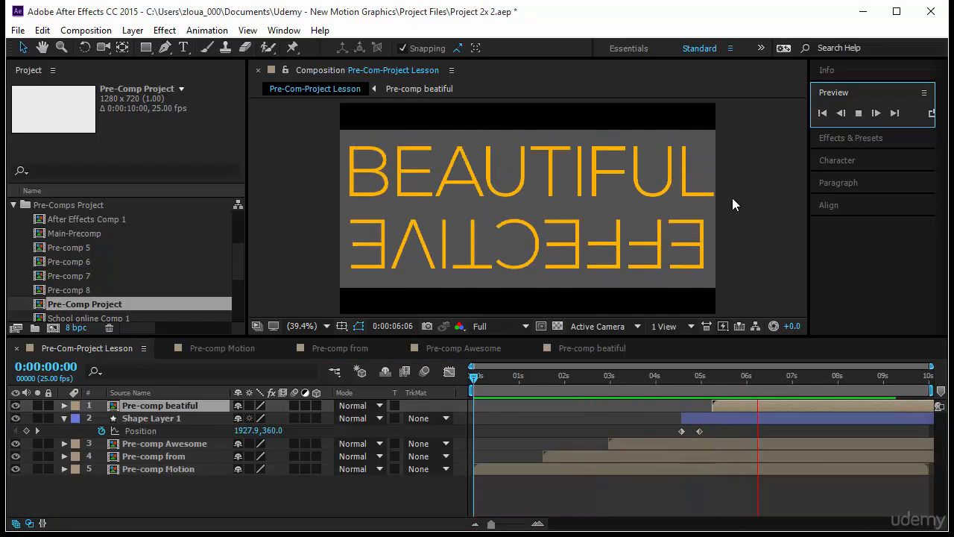
- Set the Pre-Com-Project Lesson composition's background color to dark gray 4F4F4F
right_click(104, 350)
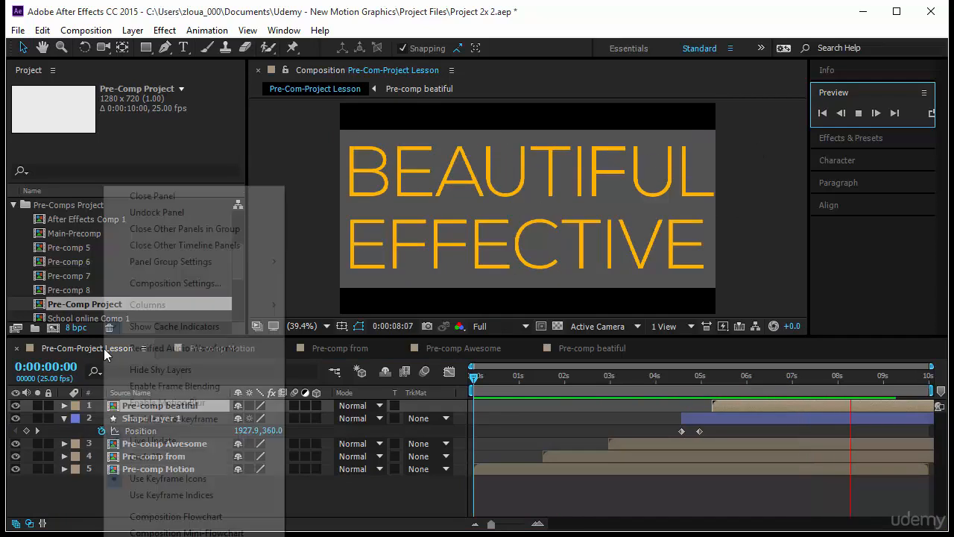
click(174, 283)
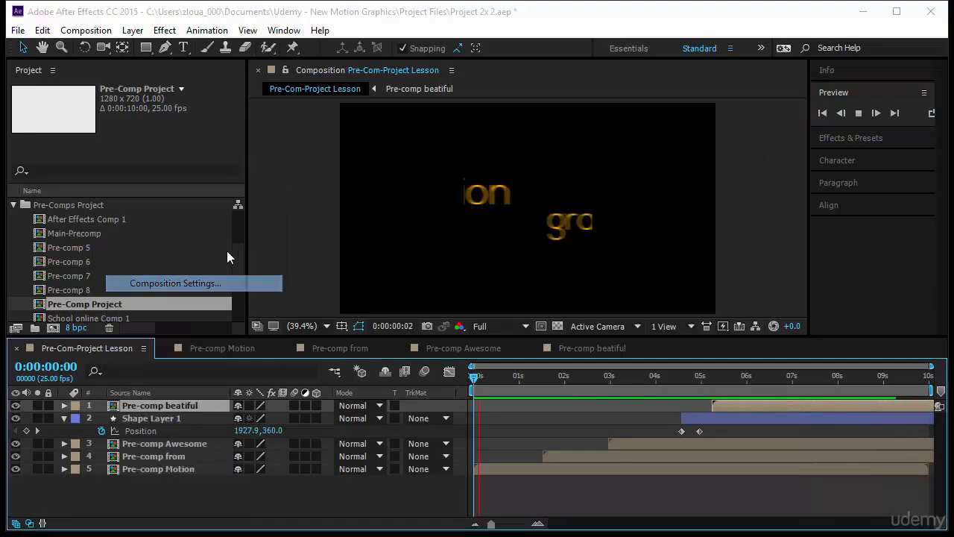
click(284, 373)
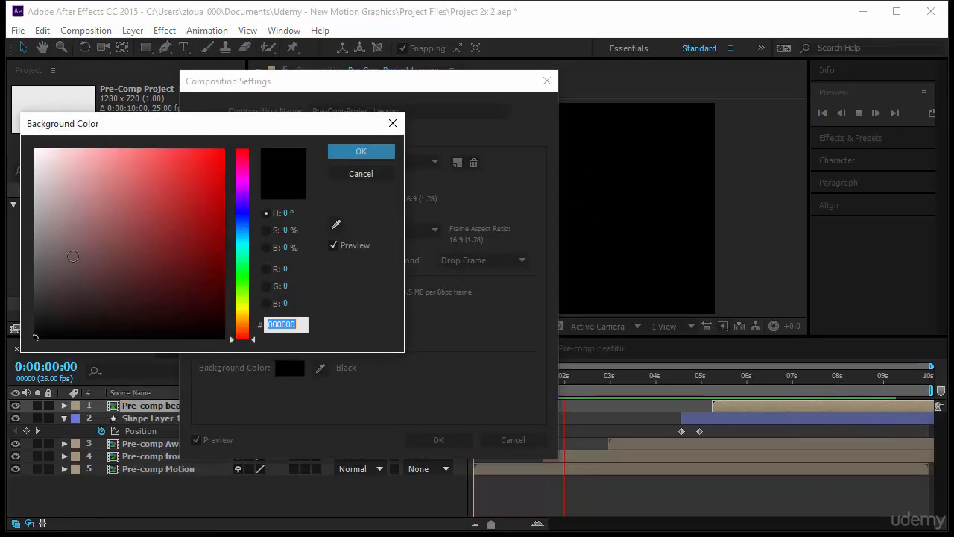
drag(37, 300, 17, 280)
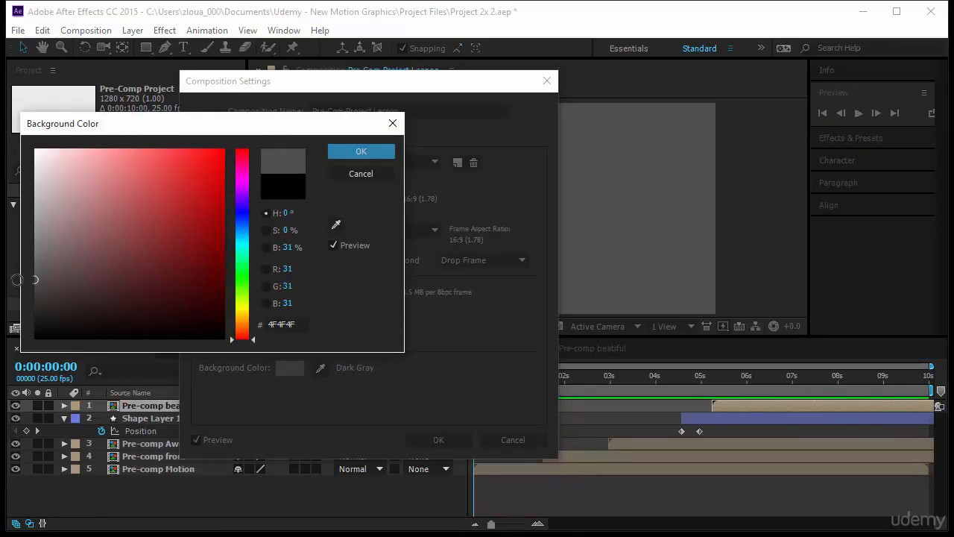
click(350, 152)
click(440, 441)
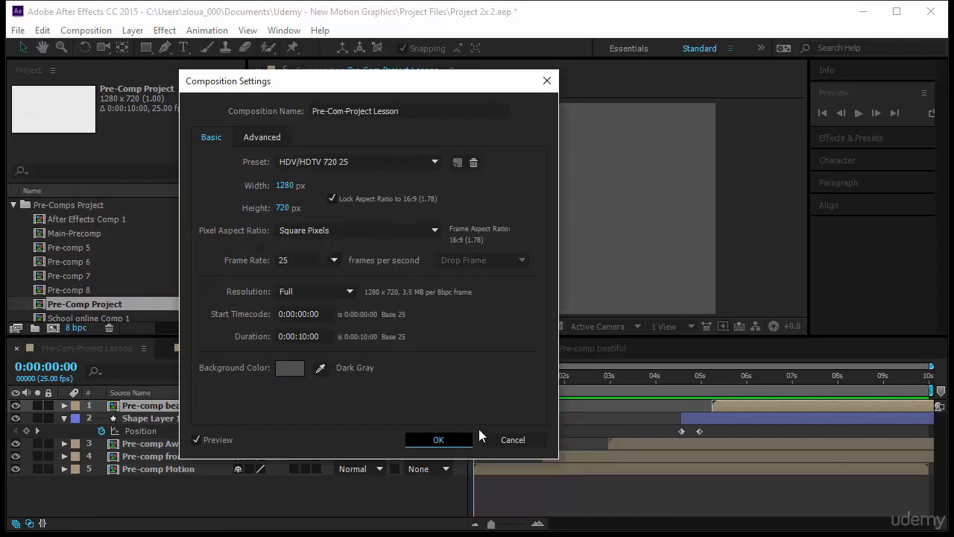
- Change Shape Layer 1's fill to a lighter gray than the composition background
drag(475, 378, 751, 404)
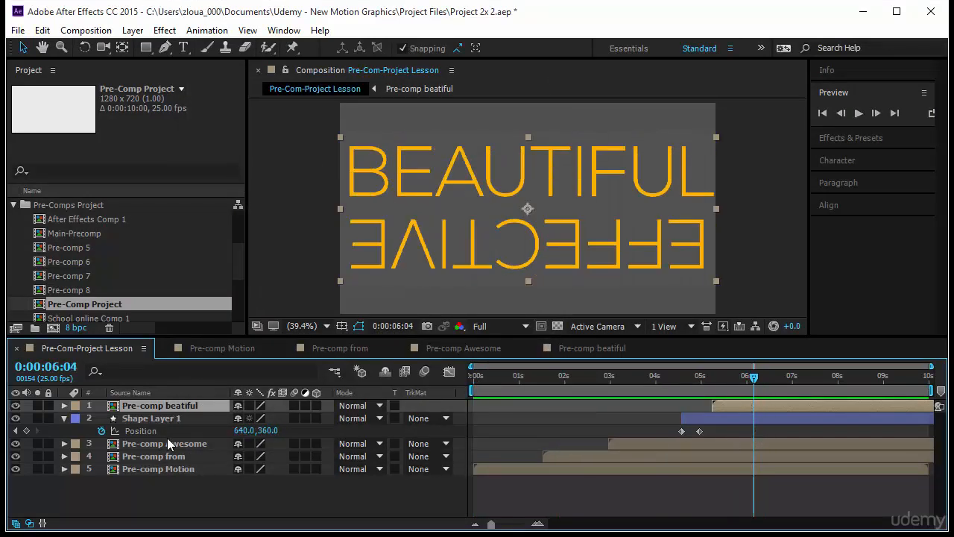
click(176, 418)
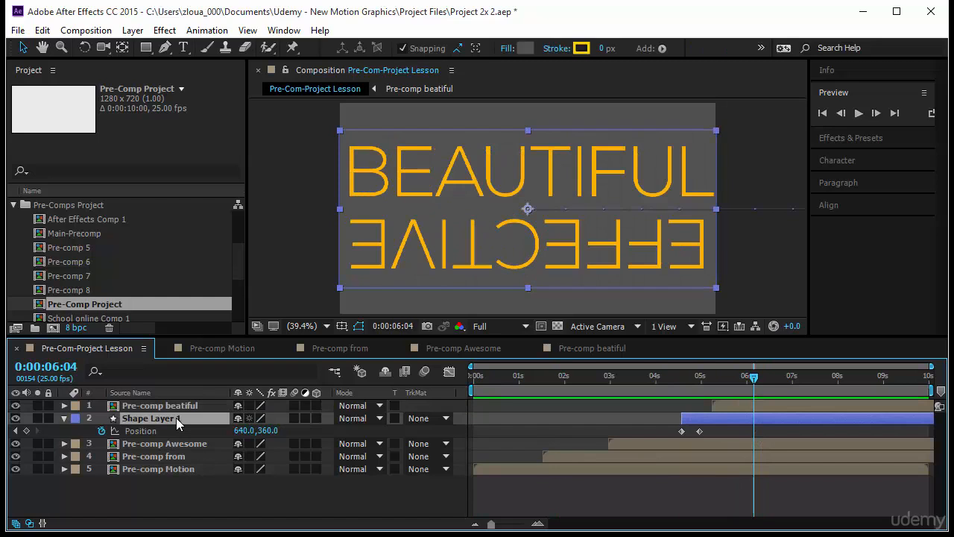
click(526, 47)
drag(33, 279, 35, 258)
click(337, 153)
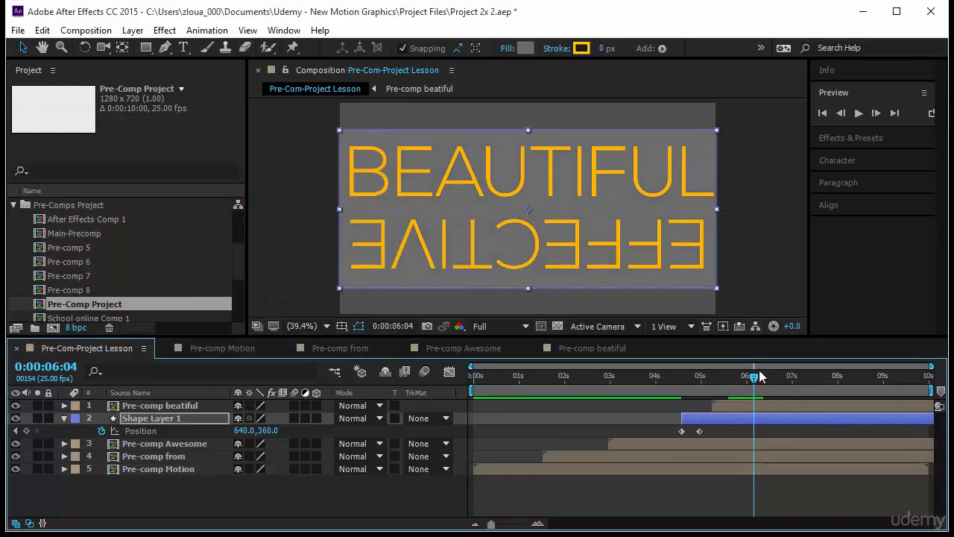
- Preview the full Pre-Com-Project Lesson animation from the start and scrub through its text sequence
key(Home)
click(859, 113)
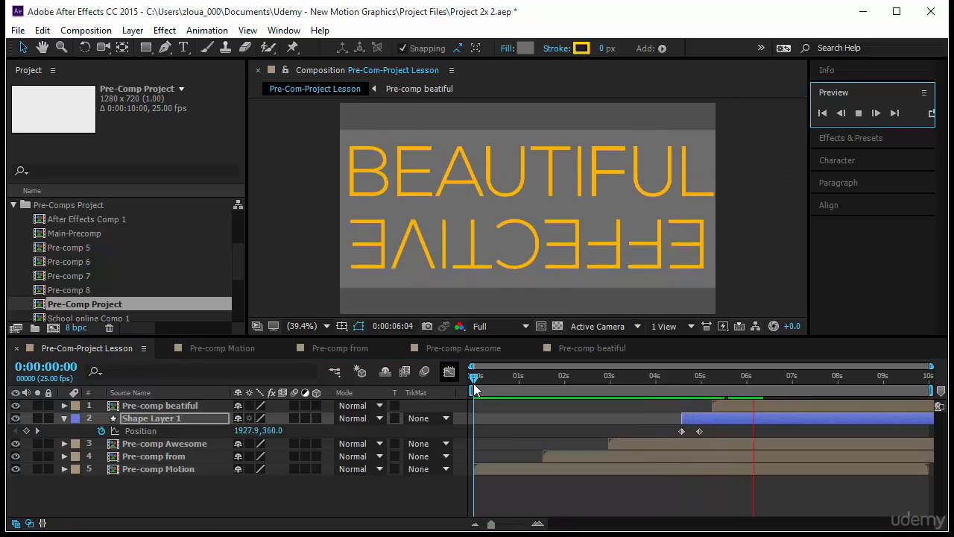
drag(474, 382, 460, 394)
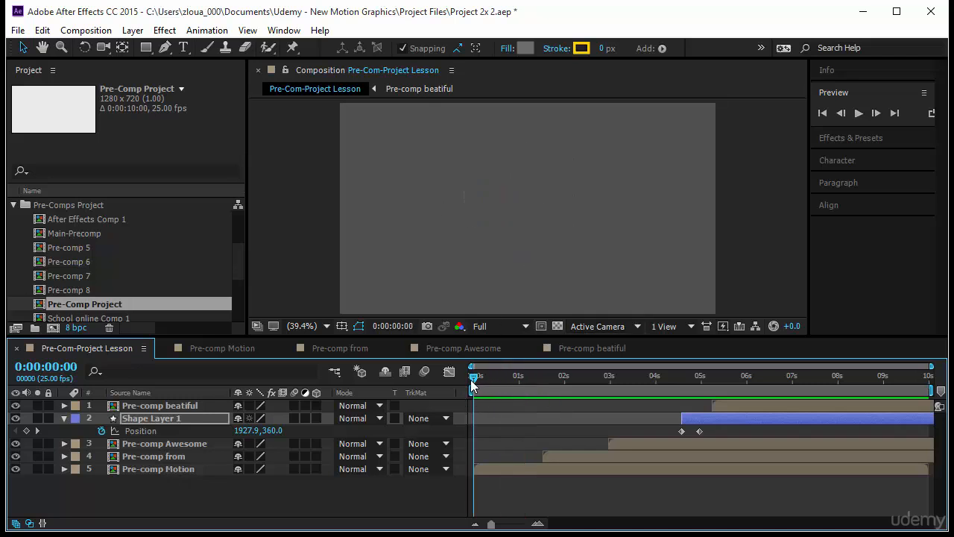
drag(478, 380, 708, 422)
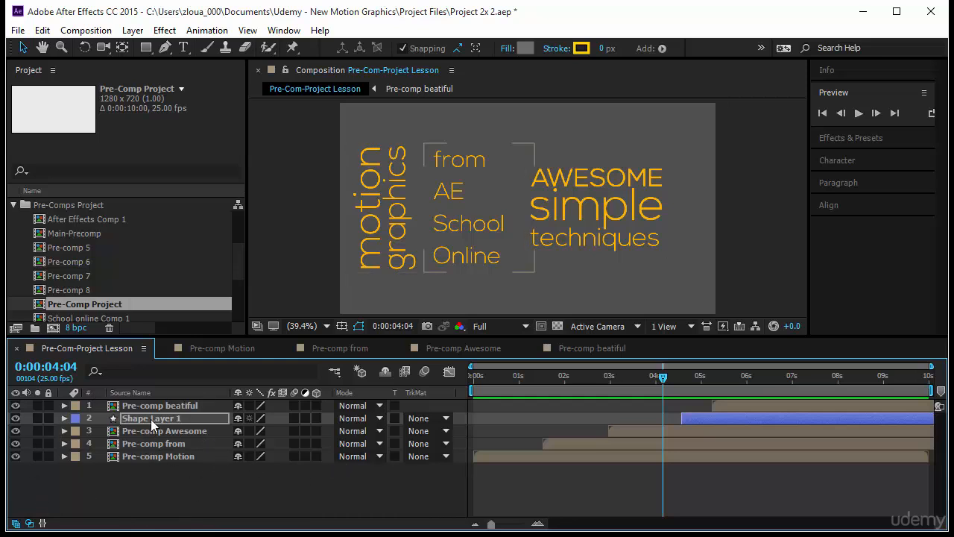
- Open Pre-comp beatiful and Pre-comp Motion in turn and scrub through them to review their layers and keyframes
click(154, 408)
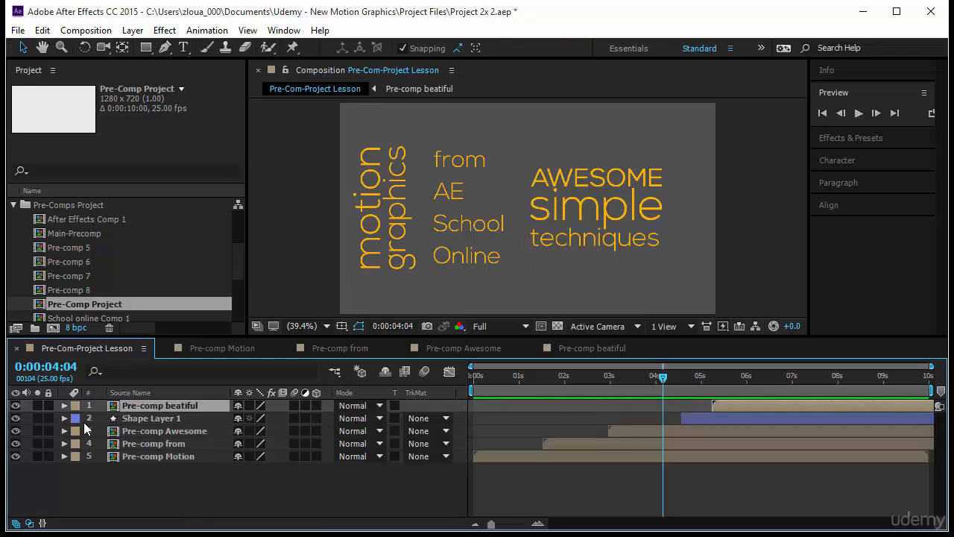
double_click(167, 405)
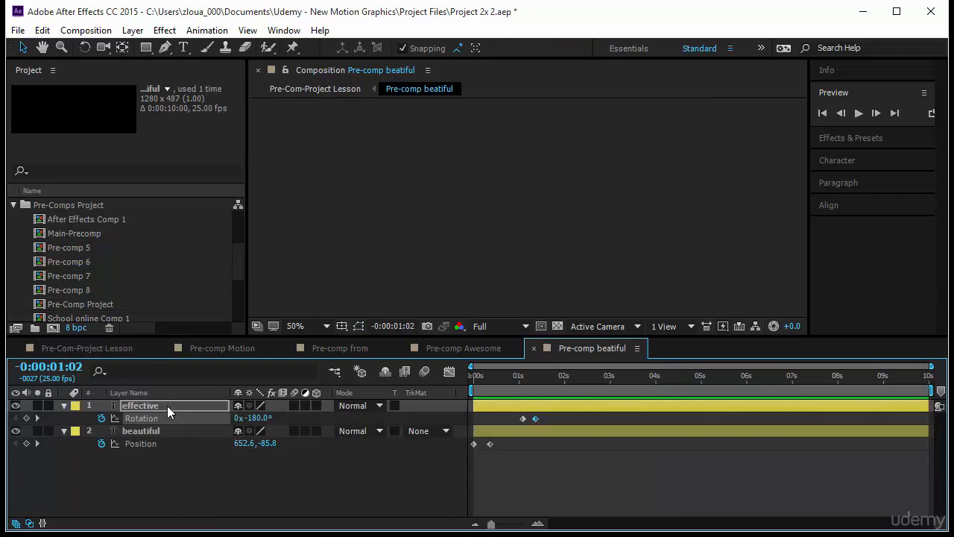
drag(473, 378, 551, 378)
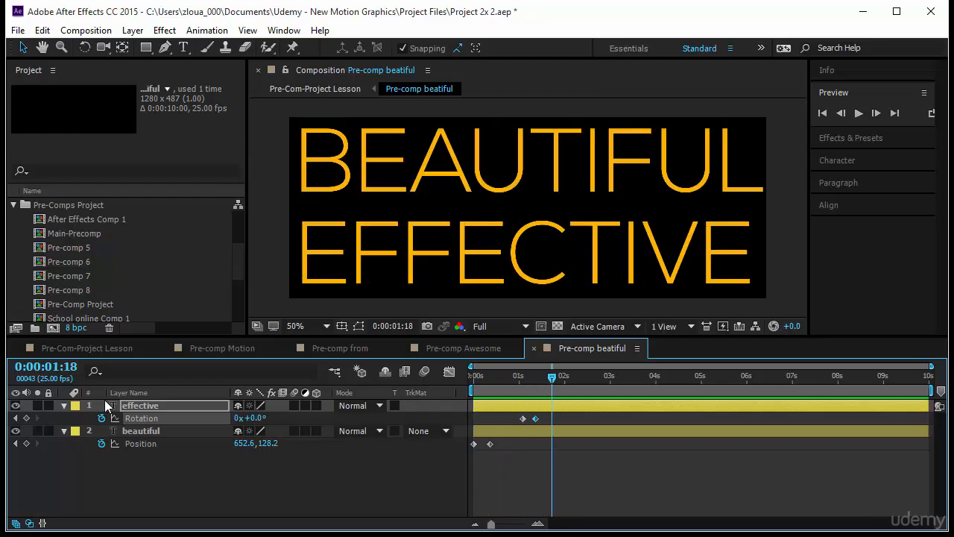
click(94, 348)
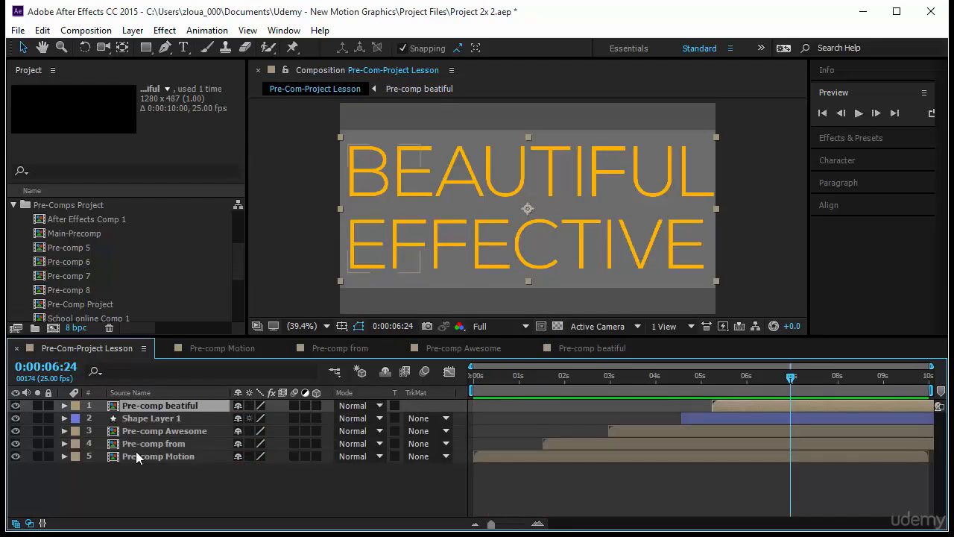
click(139, 457)
double_click(139, 456)
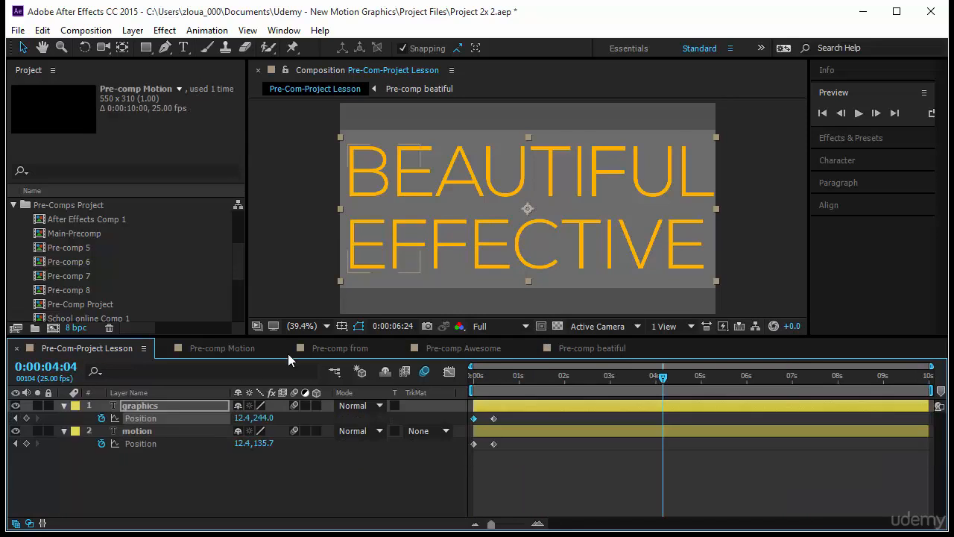
drag(787, 379, 650, 425)
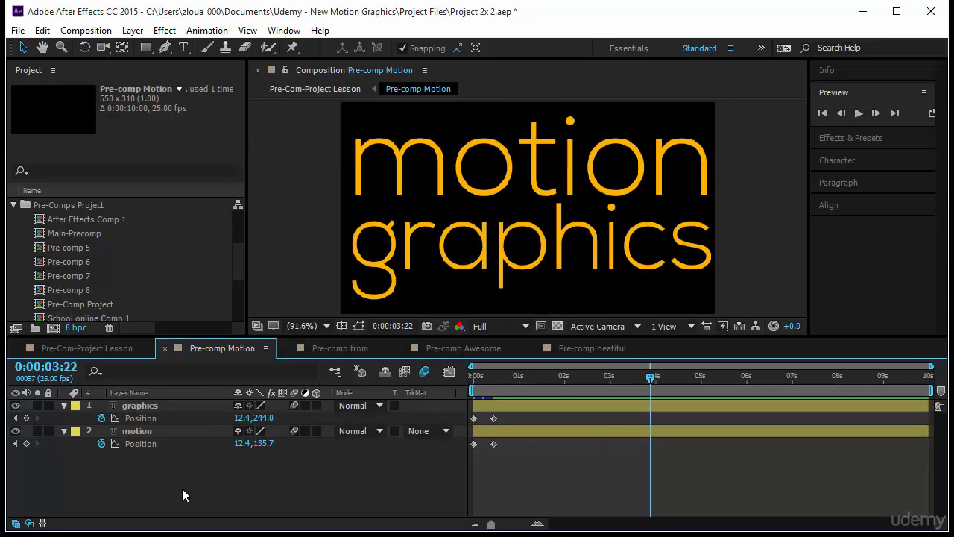